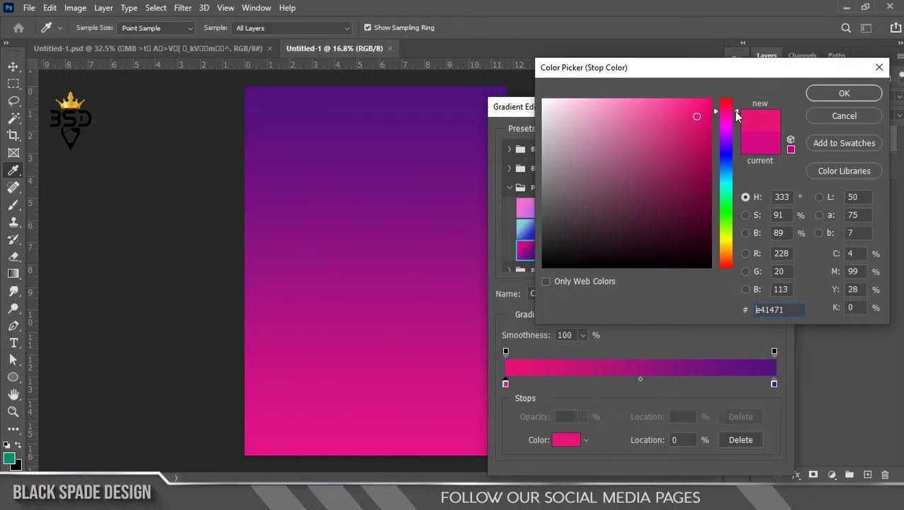
# Step: Set the gradient's starting stop color to e41471 and apply the linear gradient fill to the poster background
pyautogui.click(844, 95)
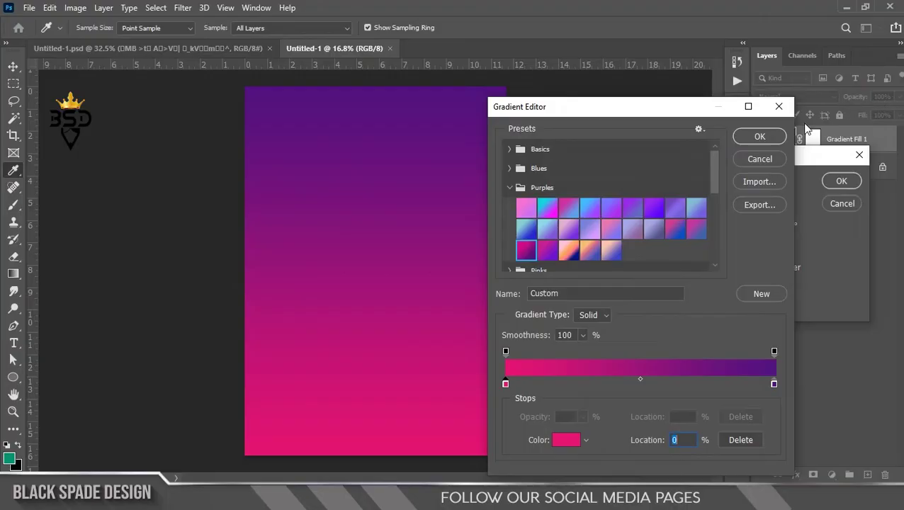
pyautogui.click(755, 136)
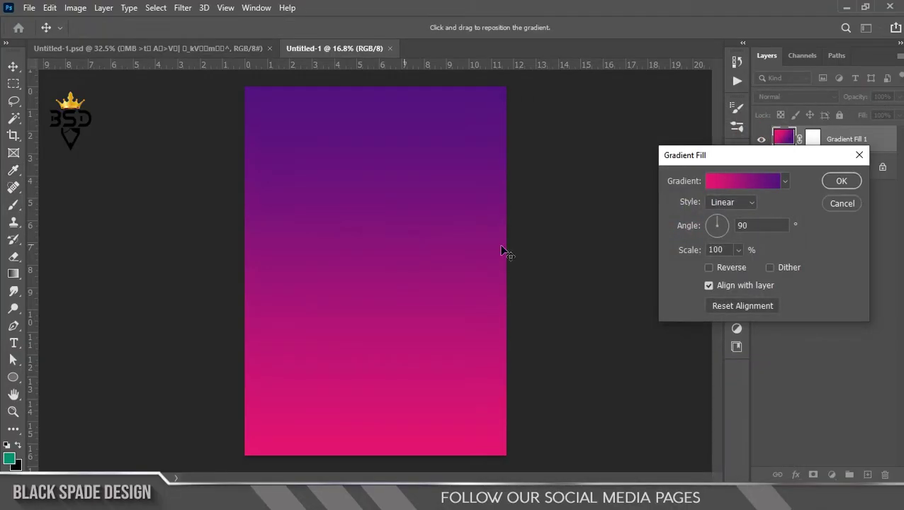
pyautogui.click(842, 182)
pyautogui.hotkey('ctrl', '-')
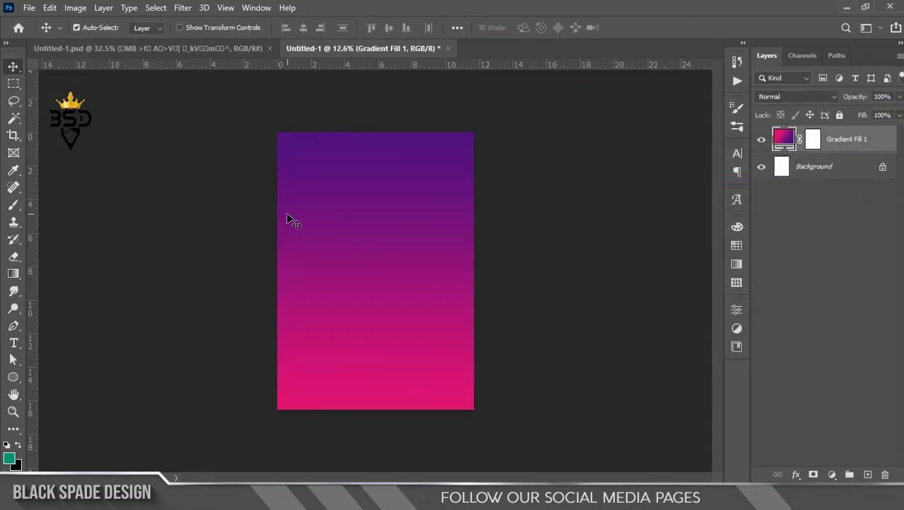
# Step: Place the Temple image from the friday folder, scale it to 82.71% about its center and shift it slightly up
pyautogui.hotkey('ctrl', '+')
pyautogui.click(303, 473)
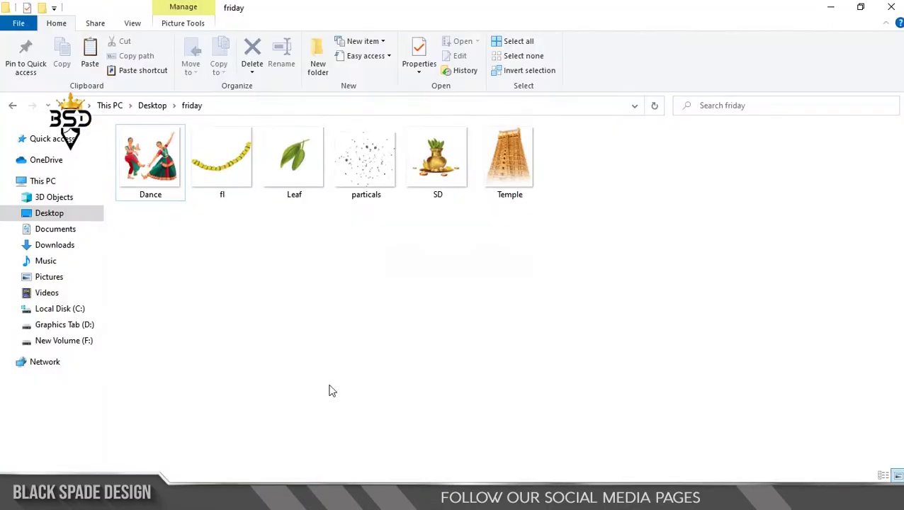
pyautogui.click(514, 177)
pyautogui.moveTo(544, 206); pyautogui.dragTo(379, 252)
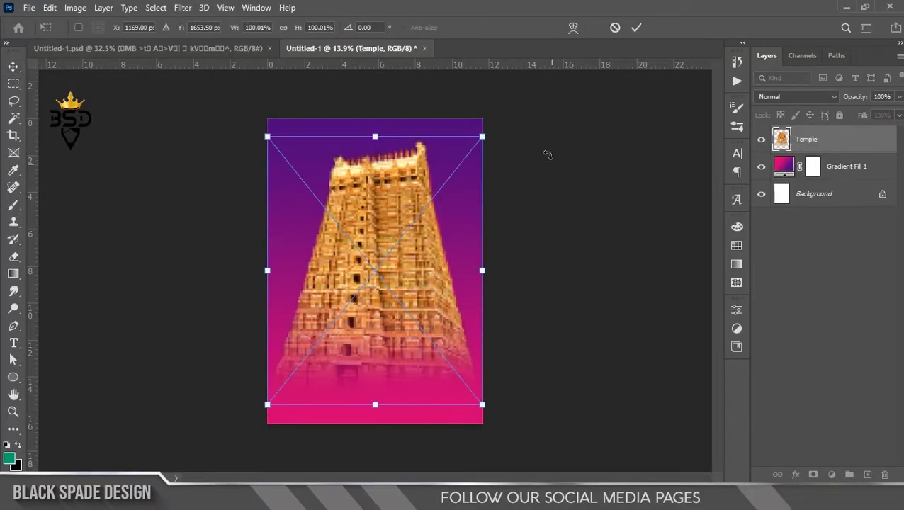
pyautogui.moveTo(484, 134); pyautogui.dragTo(464, 158)
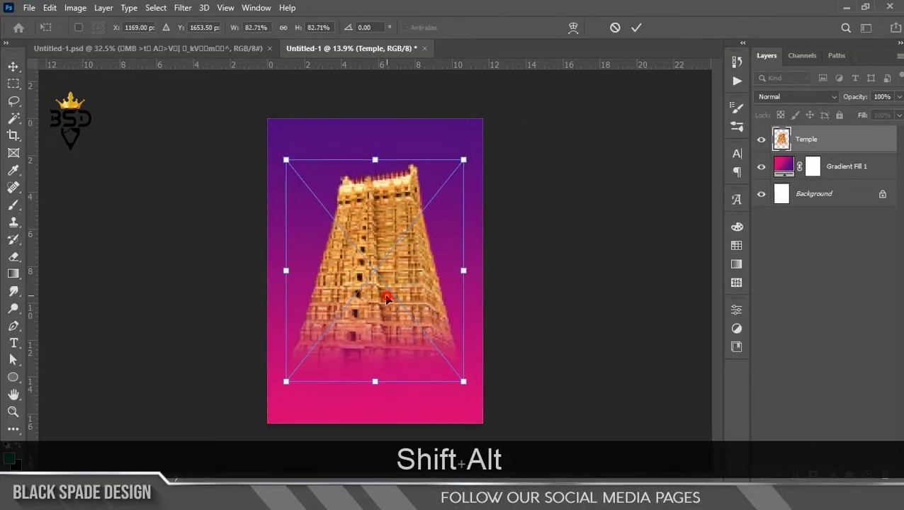
pyautogui.moveTo(386, 293); pyautogui.dragTo(384, 271)
pyautogui.press('Return')
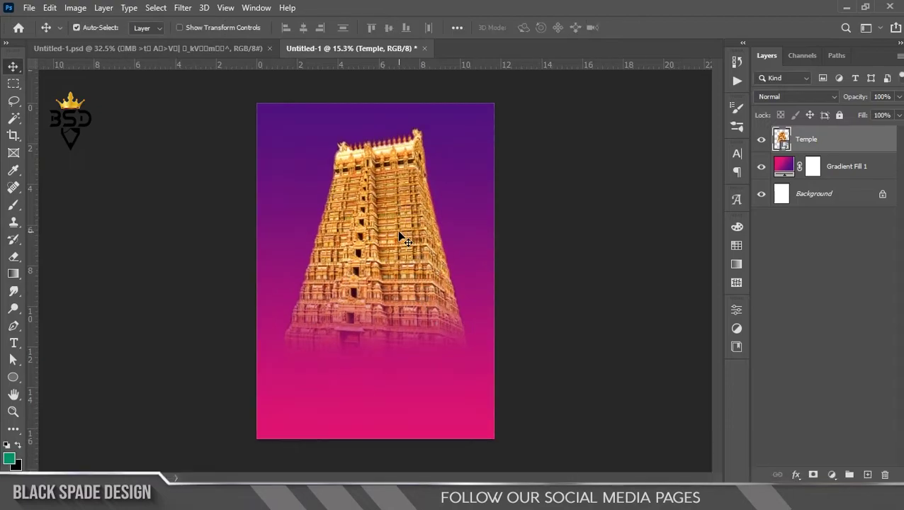
# Step: Apply Curves to the Temple layer, raising the black point and pulling the midtones slightly darker
pyautogui.hotkey('ctrl', 'm')
pyautogui.moveTo(312, 47); pyautogui.dragTo(564, 70)
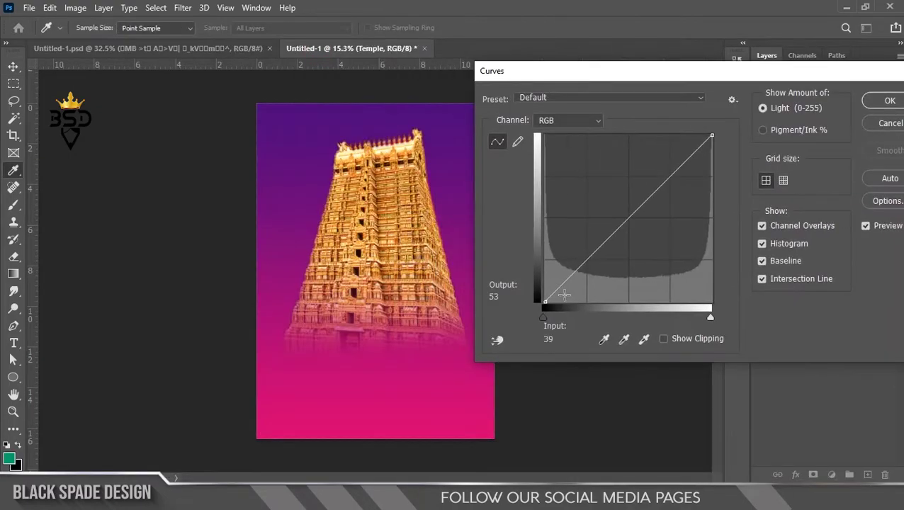
pyautogui.moveTo(544, 317); pyautogui.dragTo(559, 320)
pyautogui.moveTo(645, 207); pyautogui.dragTo(652, 207)
pyautogui.click(889, 103)
# Step: Place the fl garland image at 100% so it hangs across the poster's top-left corner
pyautogui.moveTo(397, 248)
pyautogui.mouseDown()
pyautogui.moveTo(352, 252)
pyautogui.moveTo(388, 256)
pyautogui.moveTo(394, 241)
pyautogui.mouseUp()
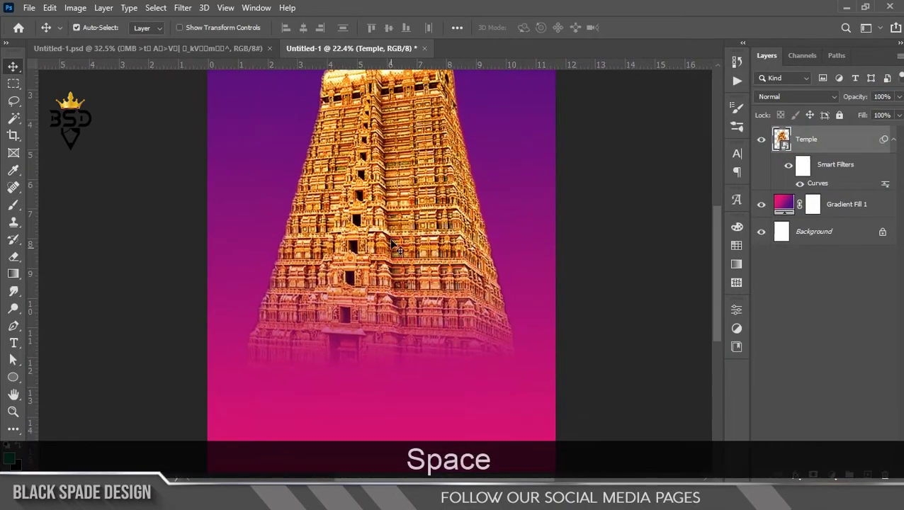
pyautogui.scroll(-1, 334, 333)
pyautogui.scroll(1, 355, 188)
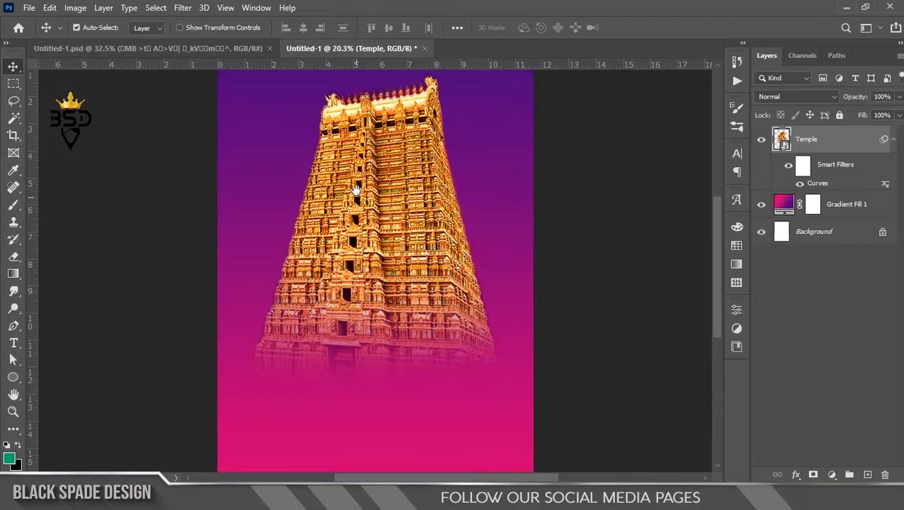
pyautogui.moveTo(356, 228); pyautogui.dragTo(356, 321)
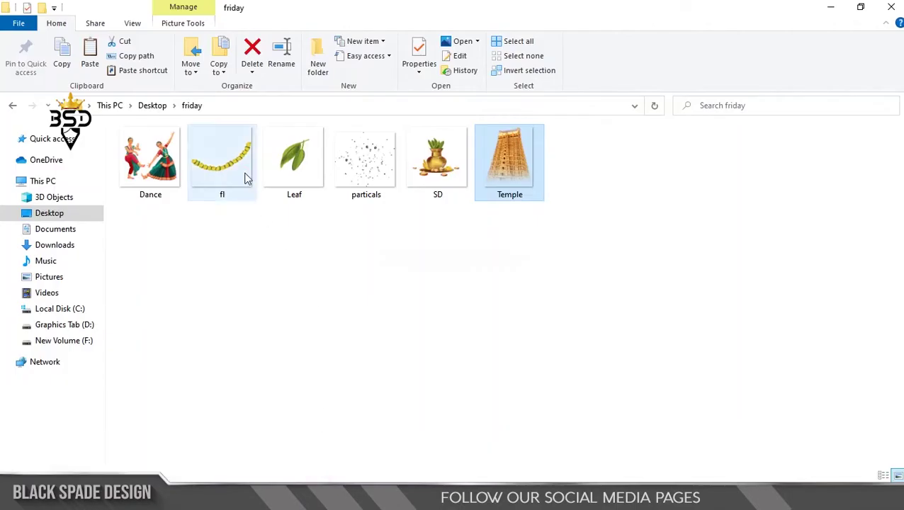
pyautogui.click(244, 177)
pyautogui.moveTo(234, 163); pyautogui.dragTo(298, 216)
pyautogui.scroll(1, 325, 194)
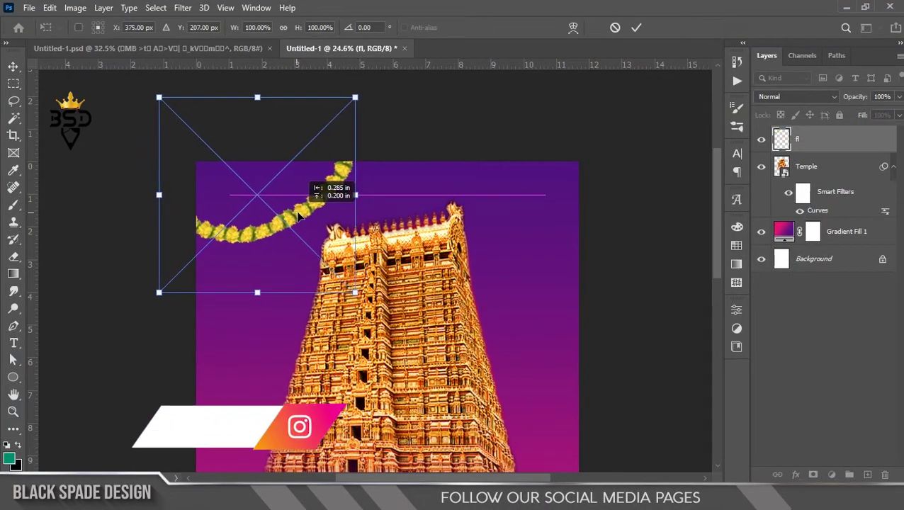
pyautogui.press('Return')
# Step: Apply Curves to the garland with black point input 37 and a midtone point at input 148, output 108
pyautogui.scroll(4, 298, 216)
pyautogui.hotkey('ctrl', 'm')
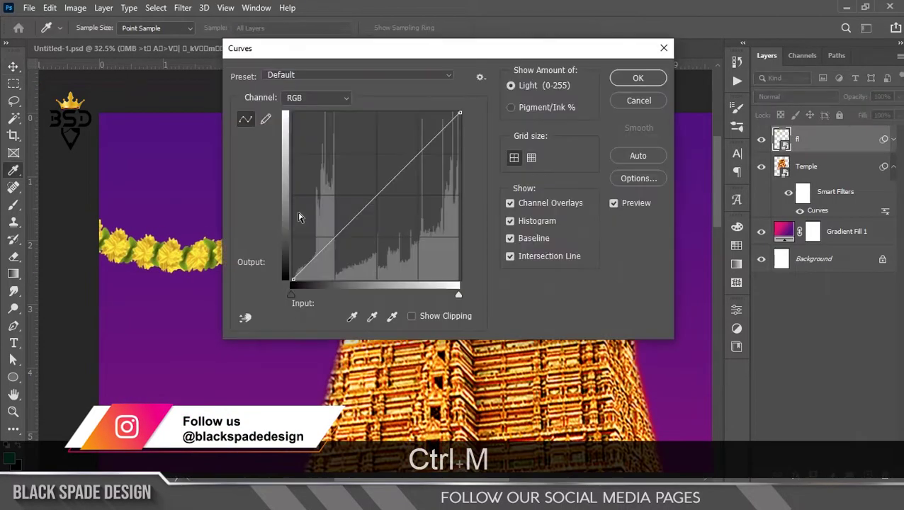
pyautogui.moveTo(252, 55); pyautogui.dragTo(389, 66)
pyautogui.moveTo(459, 311); pyautogui.dragTo(459, 310)
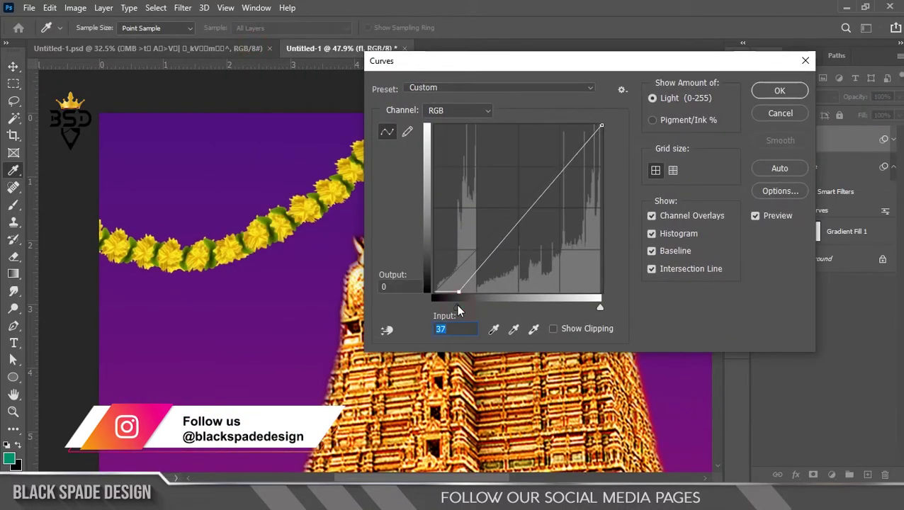
pyautogui.moveTo(522, 221); pyautogui.dragTo(529, 220)
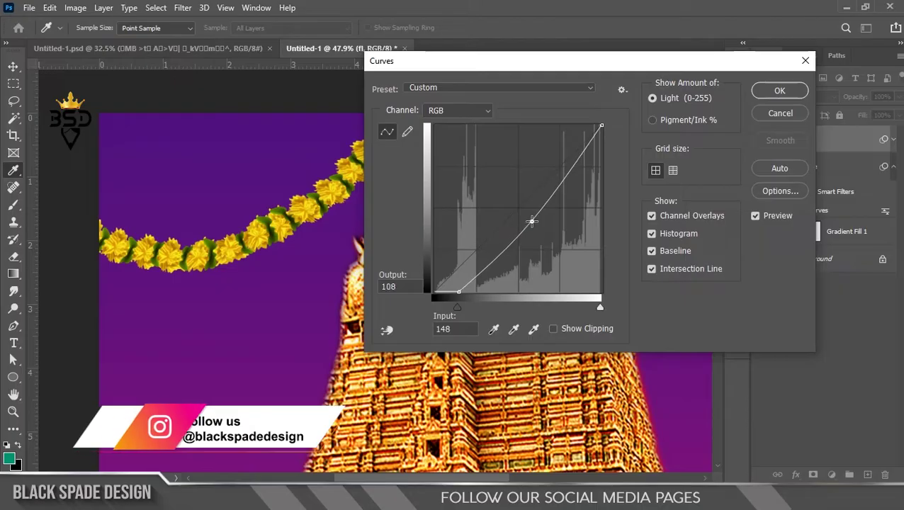
pyautogui.click(752, 98)
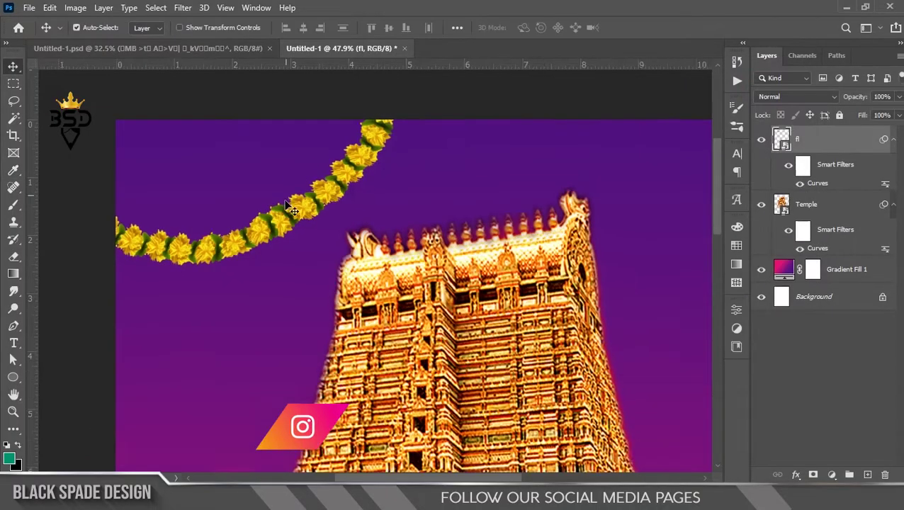
pyautogui.scroll(-2, 290, 198)
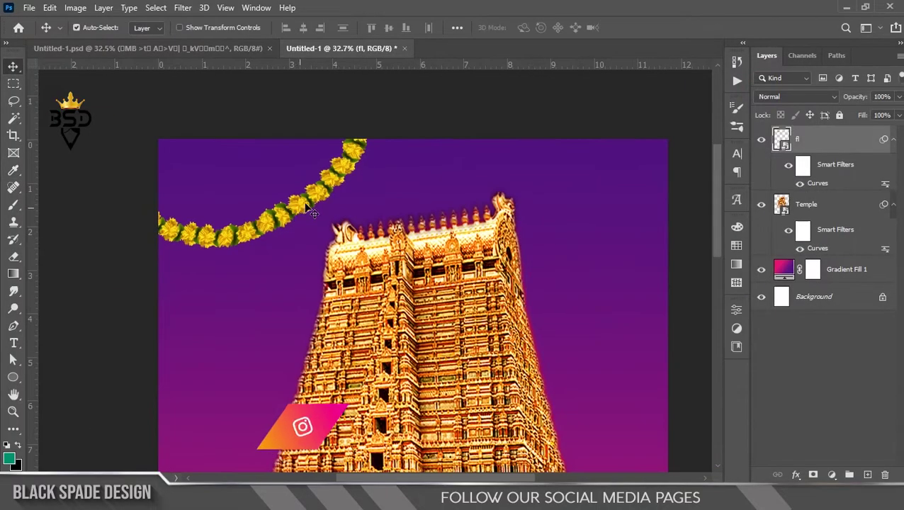
# Step: Duplicate the garland layer, flip the copy horizontally and place it at the poster's top-right corner
pyautogui.click(893, 141)
pyautogui.hotkey('ctrl', 'j')
pyautogui.hotkey('ctrl', 't')
pyautogui.rightClick(187, 132)
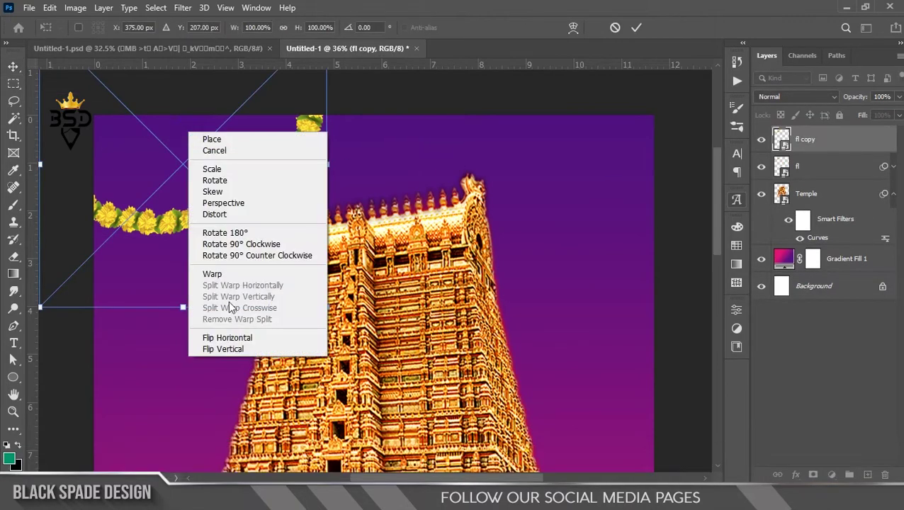
pyautogui.click(227, 338)
pyautogui.moveTo(212, 164); pyautogui.dragTo(620, 163)
pyautogui.press('Return')
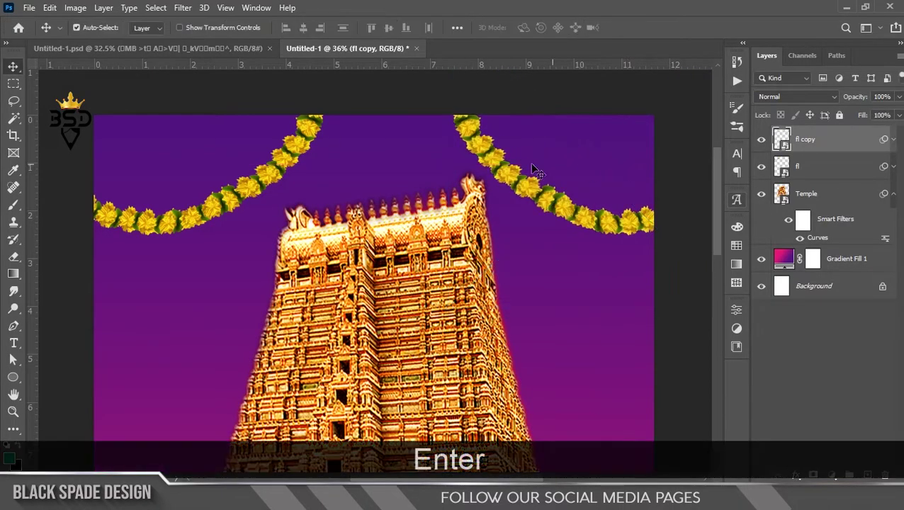
# Step: Select both garland layers and move them together slightly up and to the left
pyautogui.keyDown('ctrl'); pyautogui.click(797, 167); pyautogui.keyUp('ctrl')
pyautogui.moveTo(572, 211); pyautogui.dragTo(560, 195)
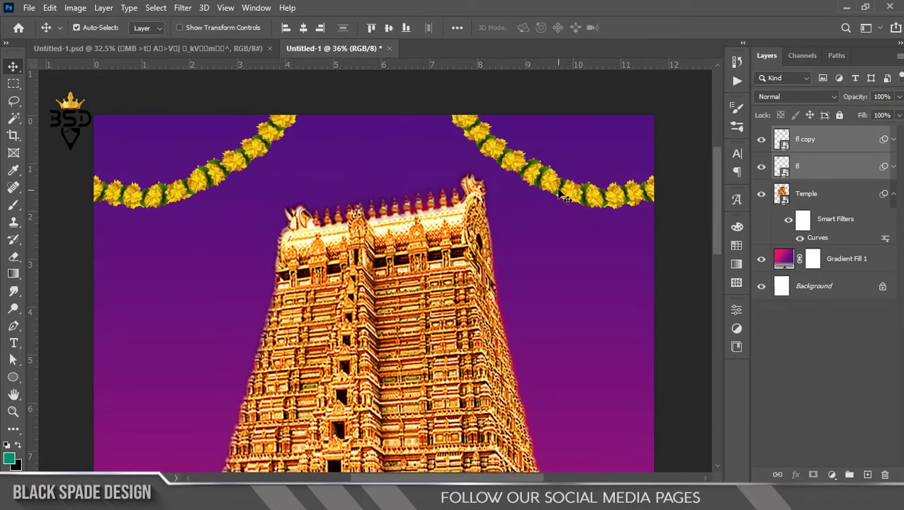
# Step: Duplicate the right garland, rotate the copy and position it between the two corner garlands at the top center
pyautogui.click(561, 196)
pyautogui.hotkey('ctrl', 'j')
pyautogui.hotkey('ctrl', 't')
pyautogui.moveTo(445, 162); pyautogui.dragTo(536, 123)
pyautogui.moveTo(510, 163); pyautogui.dragTo(513, 204)
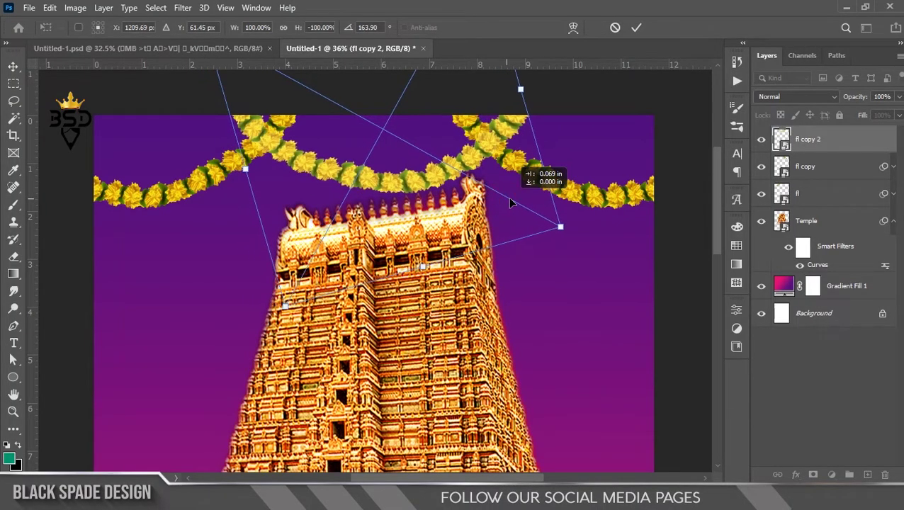
pyautogui.press('Return')
# Step: Shift the right and left garlands inward and slightly down so they cross the middle garland
pyautogui.rightClick(590, 198)
pyautogui.click(591, 199)
pyautogui.moveTo(590, 199); pyautogui.dragTo(575, 191)
pyautogui.moveTo(205, 183); pyautogui.dragTo(236, 186)
pyautogui.scroll(-3, 378, 229)
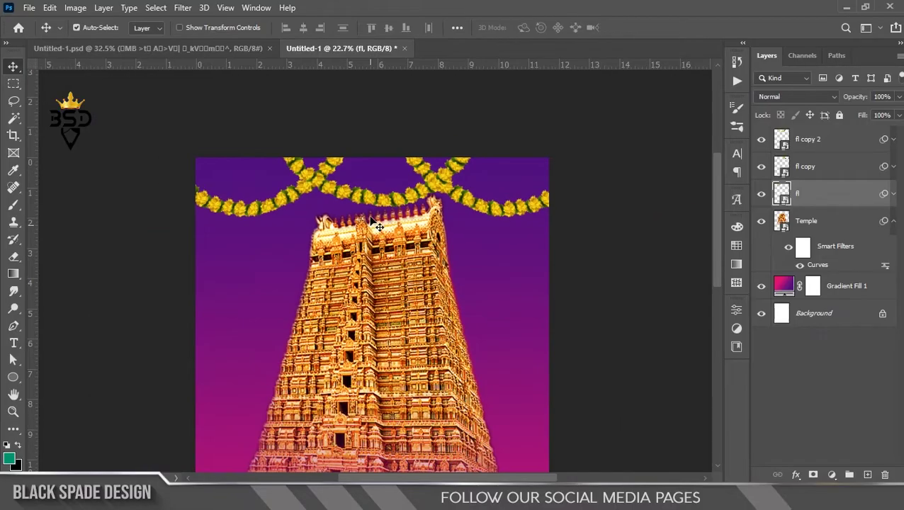
pyautogui.scroll(-2, 377, 219)
# Step: Move the temple down below the garlands and scale it slightly smaller about its center
pyautogui.scroll(3, 379, 212)
pyautogui.moveTo(384, 163); pyautogui.dragTo(382, 203)
pyautogui.hotkey('ctrl', 't')
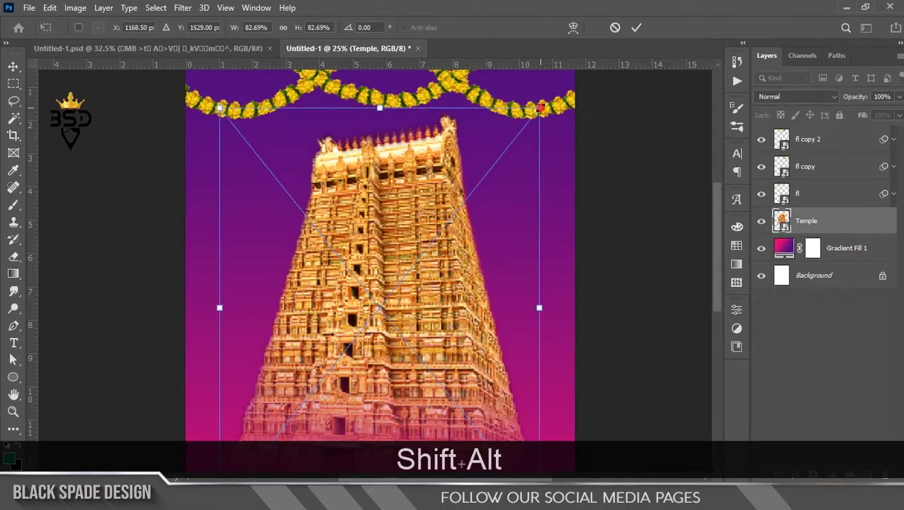
pyautogui.moveTo(541, 106); pyautogui.dragTo(530, 113)
pyautogui.press('Return')
# Step: Place the Leaf image above the fl copy 2 layer and move it to the poster's top-right corner
pyautogui.scroll(2, 278, 92)
pyautogui.moveTo(257, 117); pyautogui.dragTo(297, 227)
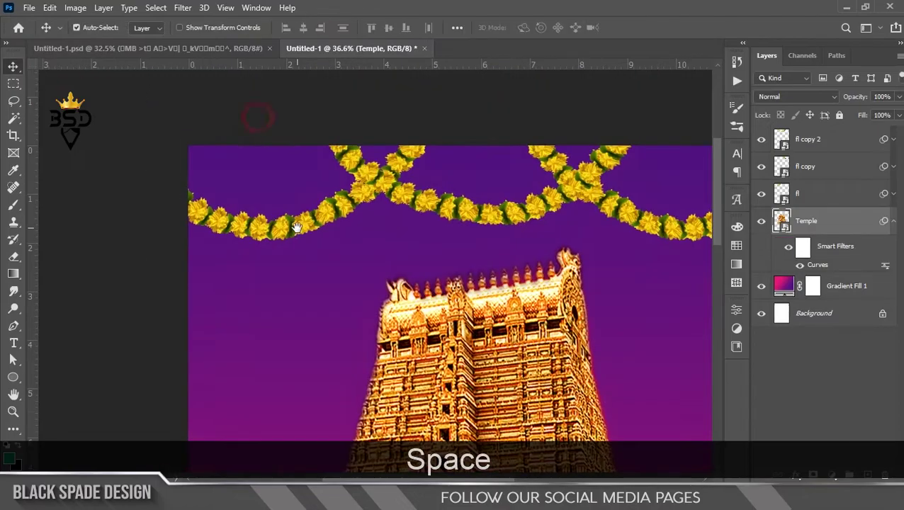
pyautogui.click(807, 142)
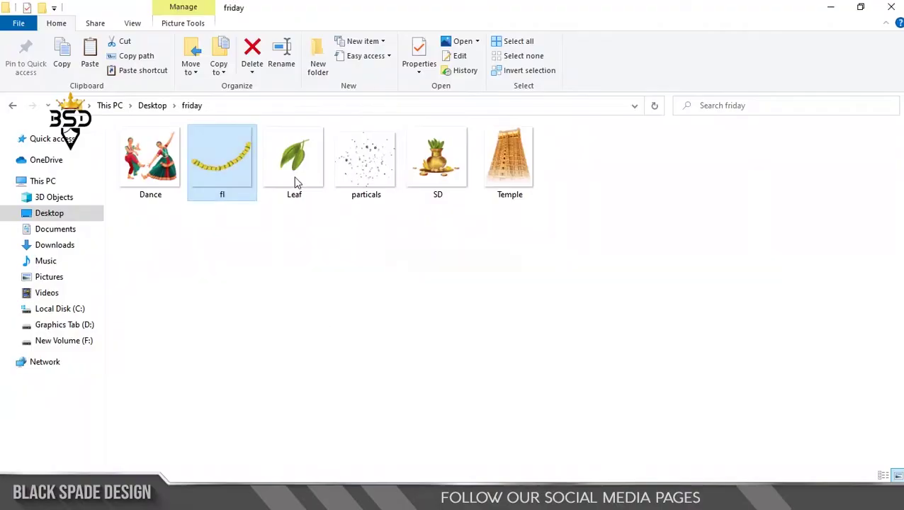
pyautogui.click(298, 176)
pyautogui.moveTo(298, 175); pyautogui.dragTo(435, 302)
pyautogui.scroll(2, 500, 275)
pyautogui.press('space')
pyautogui.moveTo(497, 267); pyautogui.dragTo(489, 146)
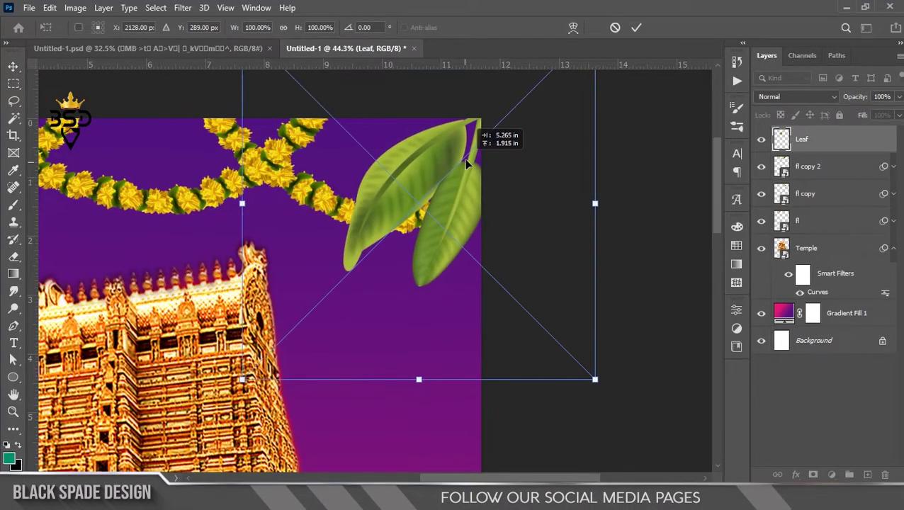
# Step: Scale the leaf to 64.67%, rotate it 9.69° and tuck it into the poster's top-right corner
pyautogui.moveTo(593, 377); pyautogui.dragTo(535, 317)
pyautogui.moveTo(442, 207); pyautogui.dragTo(466, 158)
pyautogui.moveTo(588, 168); pyautogui.dragTo(585, 187)
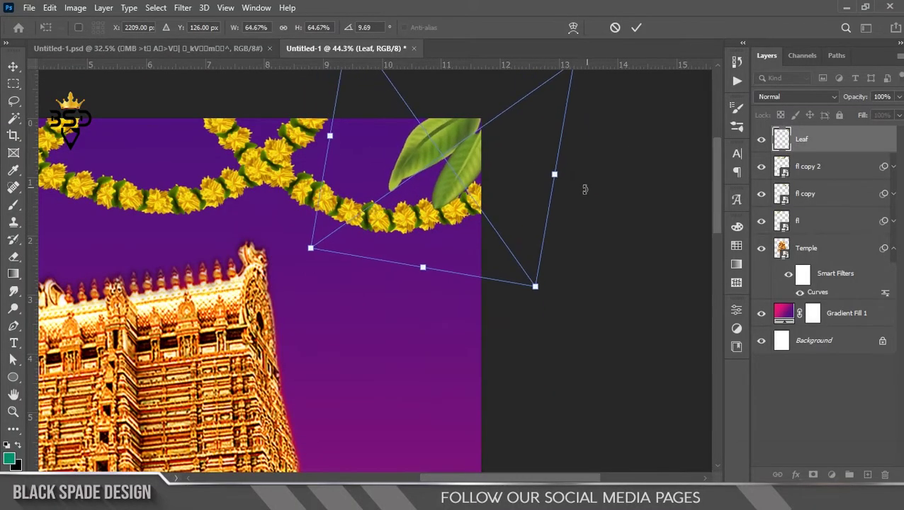
pyautogui.press('Return')
# Step: Apply Curves to the Leaf layer with the black point input set to 34
pyautogui.scroll(2, 427, 146)
pyautogui.hotkey('ctrl', 'm')
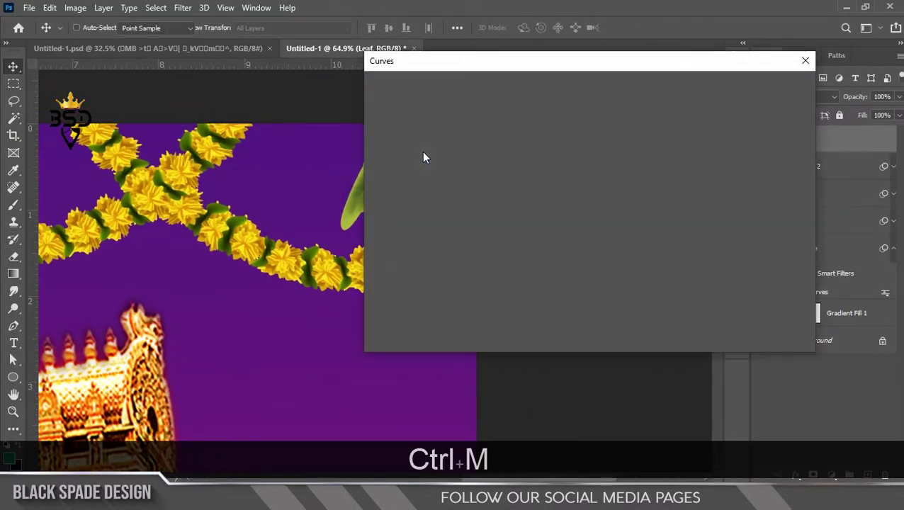
pyautogui.moveTo(613, 325); pyautogui.dragTo(613, 325)
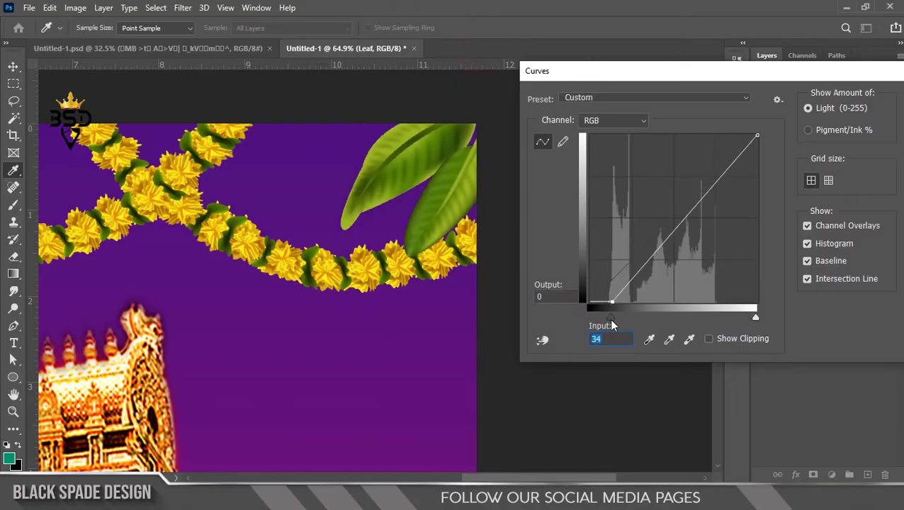
pyautogui.click(824, 100)
# Step: Duplicate the leaf, scale the copy to 50.98%, rotate it to 20.88° and position it just below the original
pyautogui.hotkey('ctrl', 'j')
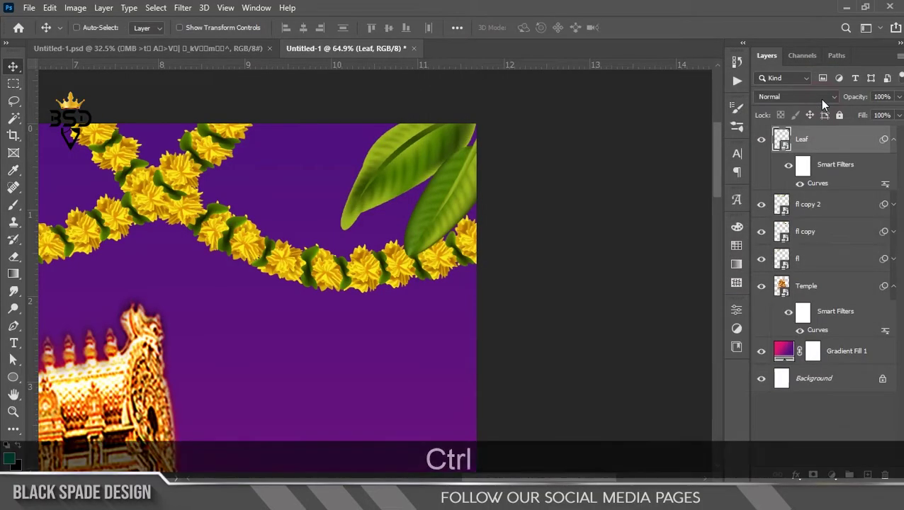
pyautogui.hotkey('ctrl', 't')
pyautogui.moveTo(440, 185); pyautogui.dragTo(477, 273)
pyautogui.moveTo(655, 276); pyautogui.dragTo(649, 319)
pyautogui.moveTo(535, 257)
pyautogui.mouseDown()
pyautogui.moveTo(537, 236)
pyautogui.moveTo(537, 261)
pyautogui.mouseUp()
pyautogui.moveTo(658, 136); pyautogui.dragTo(611, 157)
pyautogui.moveTo(549, 230)
pyautogui.mouseDown()
pyautogui.moveTo(552, 206)
pyautogui.moveTo(540, 245)
pyautogui.mouseUp()
pyautogui.moveTo(619, 245); pyautogui.dragTo(616, 256)
pyautogui.moveTo(538, 252); pyautogui.dragTo(544, 214)
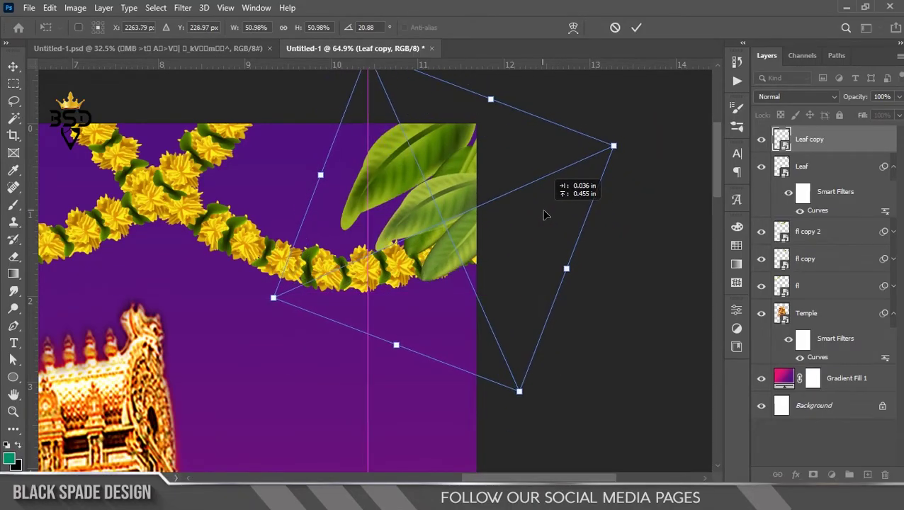
pyautogui.press('Return')
# Step: Select the original leaf, rotate it slightly and move it further up into the poster's top-right corner
pyautogui.scroll(-5, 471, 210)
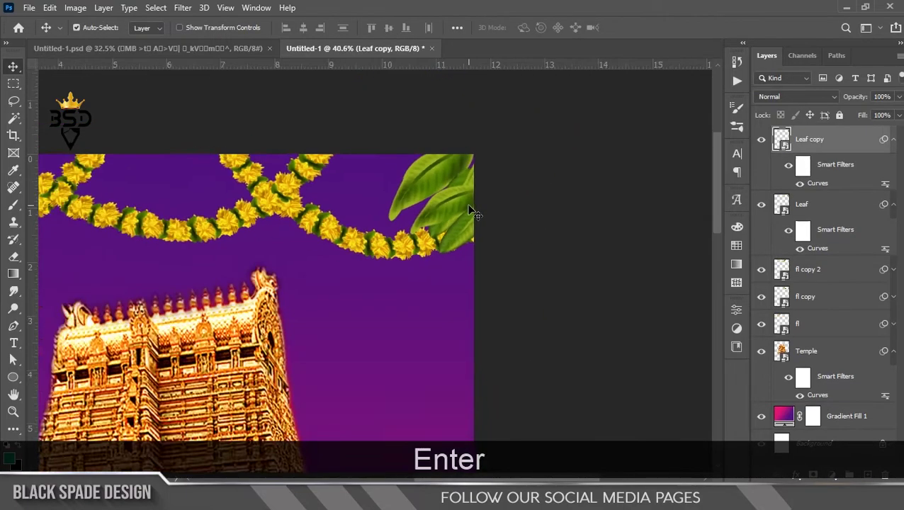
pyautogui.press('space')
pyautogui.click(420, 193)
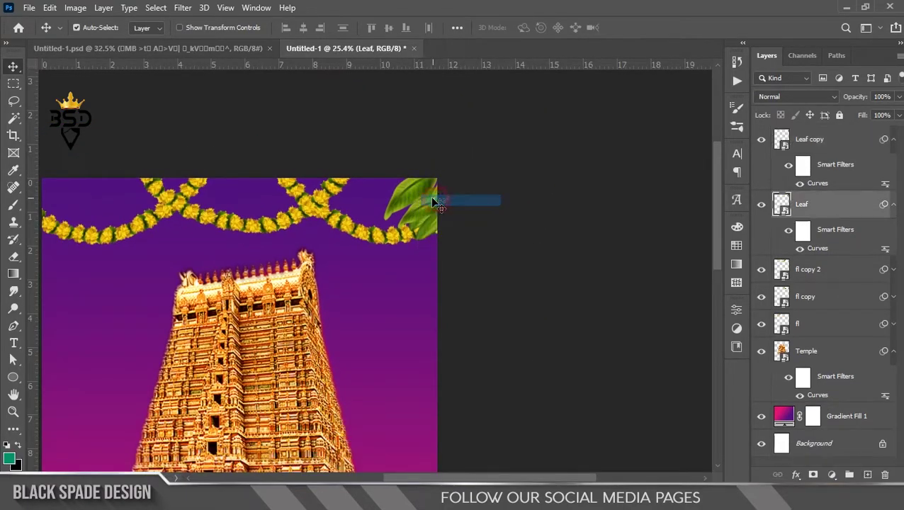
pyautogui.hotkey('ctrl', 't')
pyautogui.scroll(2, 427, 194)
pyautogui.moveTo(545, 175); pyautogui.dragTo(539, 157)
pyautogui.moveTo(470, 169); pyautogui.dragTo(452, 157)
pyautogui.press('Return')
# Step: Collapse the Leaf layer's smart filter list and select the Leaf copy layer
pyautogui.scroll(-3, 447, 157)
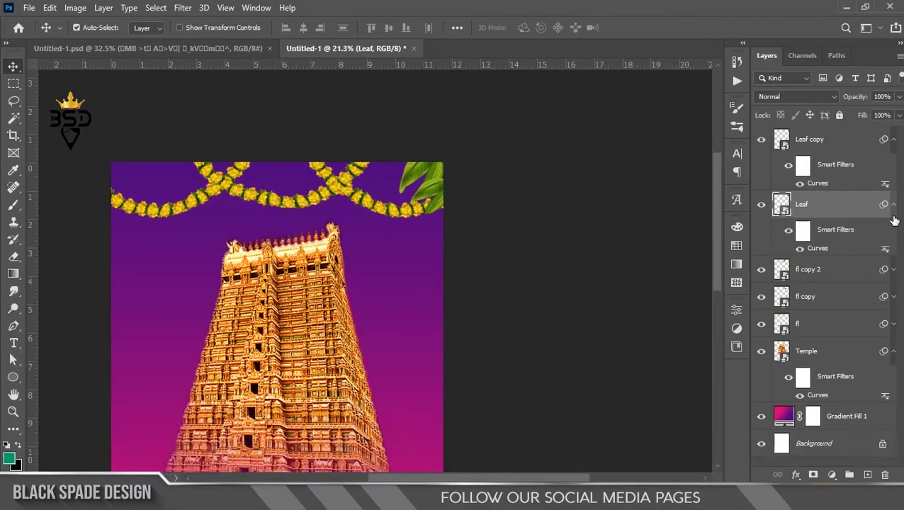
pyautogui.click(893, 204)
pyautogui.click(889, 146)
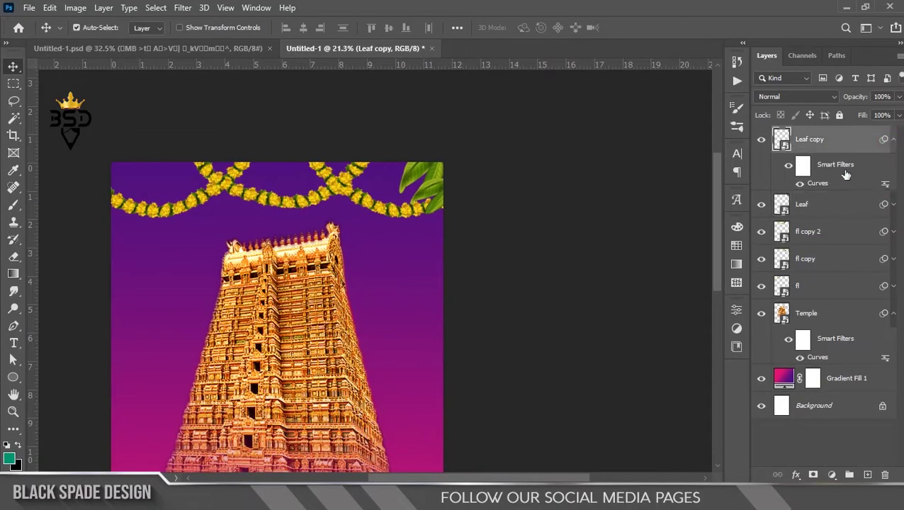
# Step: Collapse the Leaf copy layer's smart filter list and duplicate both leaf layers
pyautogui.click(894, 142)
pyautogui.hotkey('ctrl', 'j')
pyautogui.hotkey('ctrl', 'j')
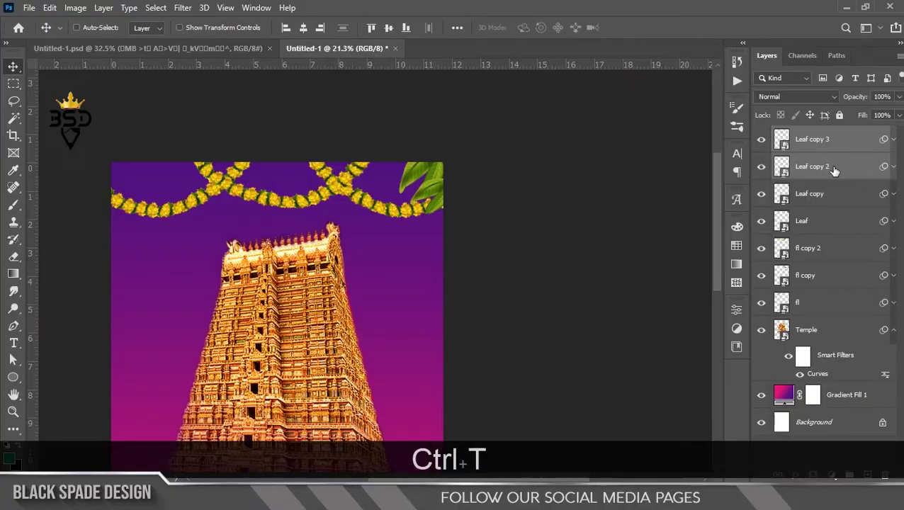
# Step: Flip the two duplicated leaves horizontally and move them into the poster's top-left corner
pyautogui.hotkey('ctrl', 't')
pyautogui.moveTo(442, 159); pyautogui.dragTo(181, 171)
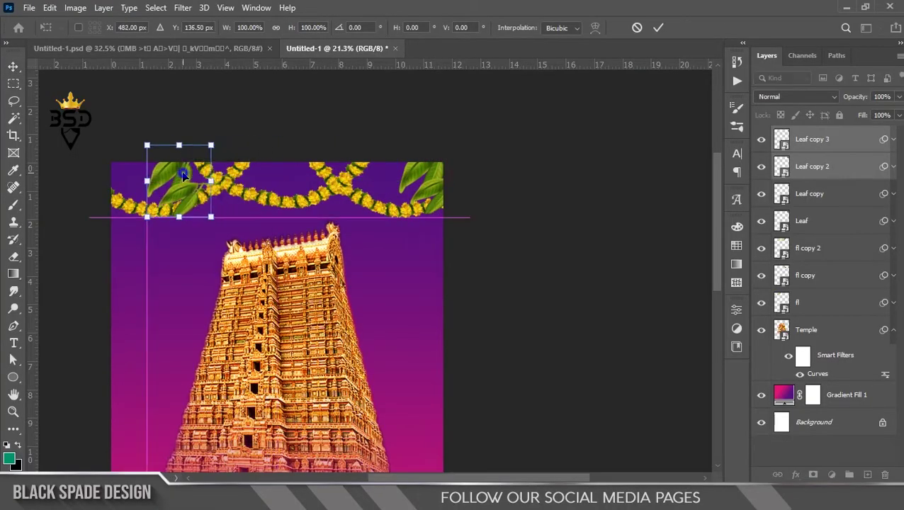
pyautogui.rightClick(188, 209)
pyautogui.click(212, 433)
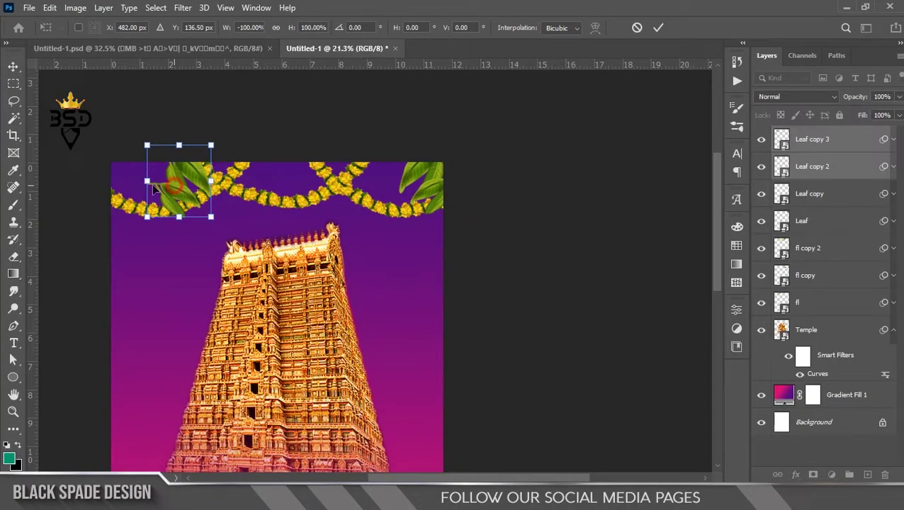
pyautogui.moveTo(152, 183); pyautogui.dragTo(124, 183)
pyautogui.press('Return')
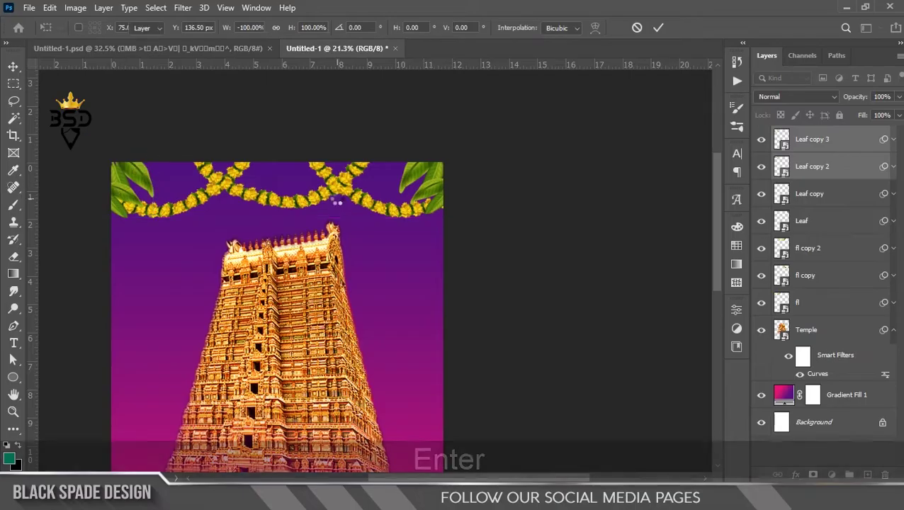
# Step: Select only the Leaf copy 3 layer and collapse the Temple layer's smart filter list
pyautogui.scroll(-2, 233, 167)
pyautogui.press('space')
pyautogui.scroll(2, 333, 156)
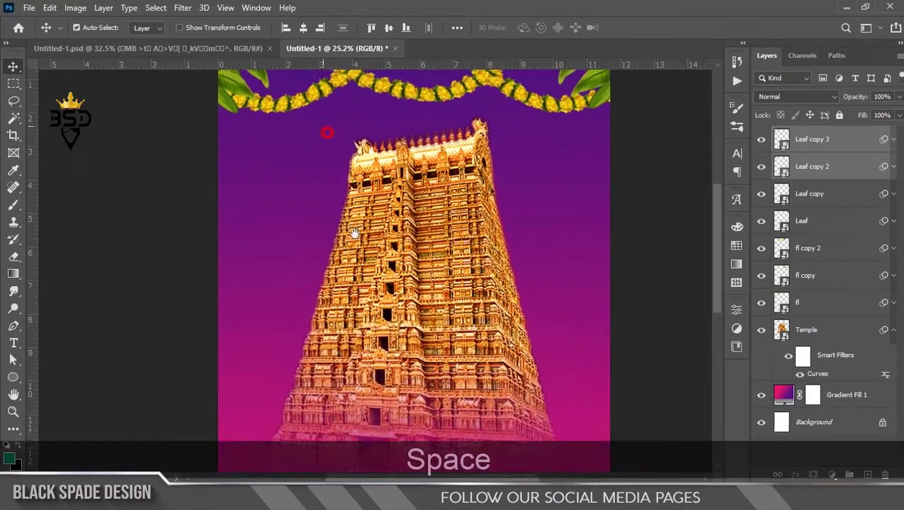
pyautogui.scroll(-3, 359, 252)
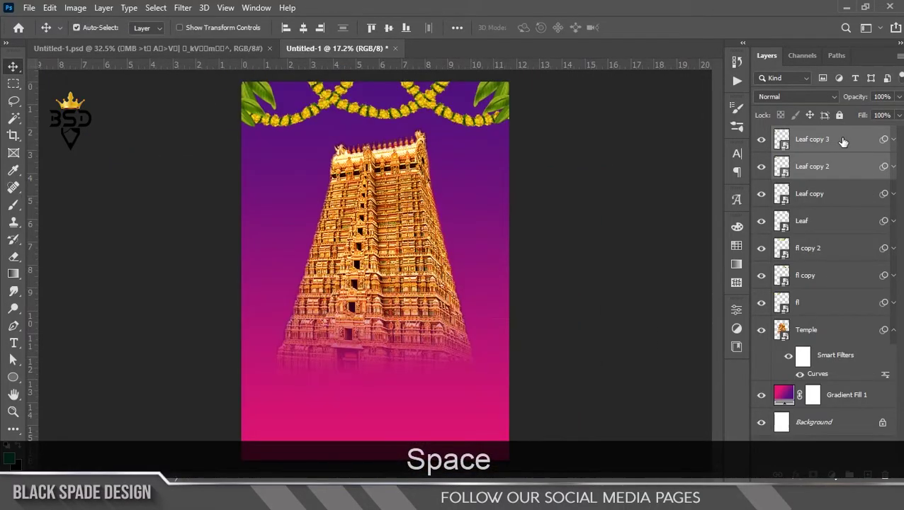
pyautogui.click(843, 144)
pyautogui.click(893, 335)
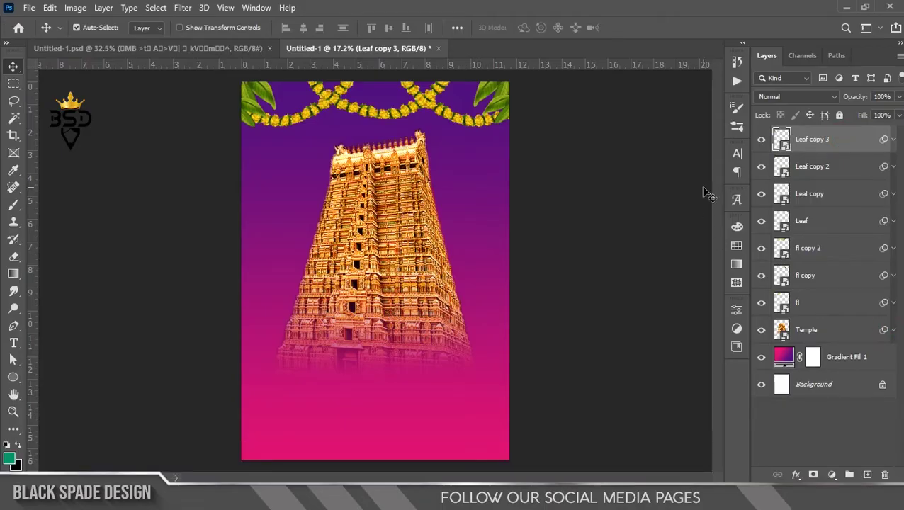
# Step: Open the Dance image from the friday folder as a separate Photoshop document
pyautogui.hotkey('alt', 'Tab')
pyautogui.moveTo(150, 160); pyautogui.dragTo(541, 210)
pyautogui.moveTo(583, 44); pyautogui.dragTo(582, 44)
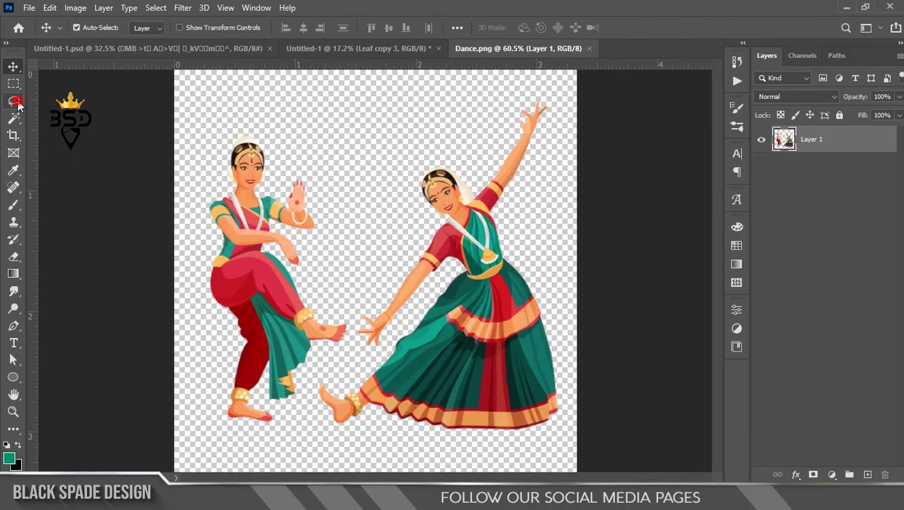
# Step: Select the left dancer in Dance.png with a freehand lasso and cut her to a new layer
pyautogui.press('l')
pyautogui.moveTo(177, 160); pyautogui.dragTo(356, 208)
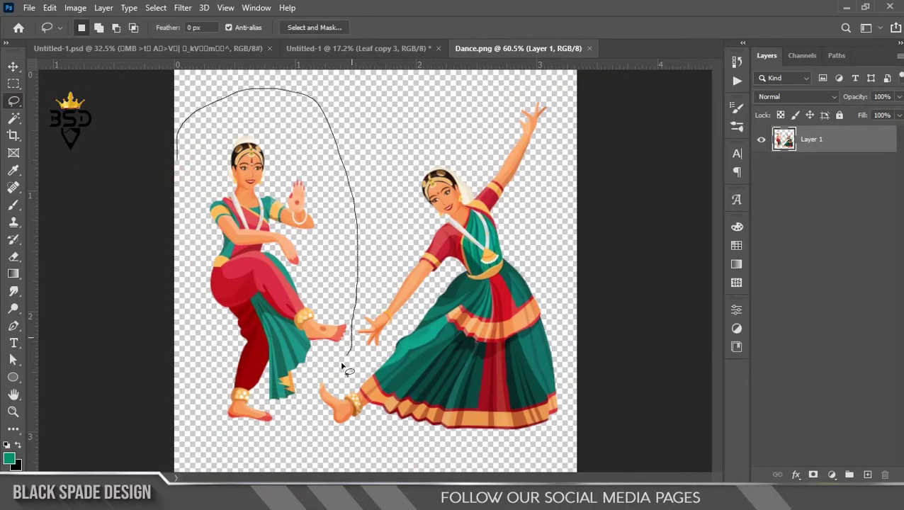
pyautogui.rightClick(245, 297)
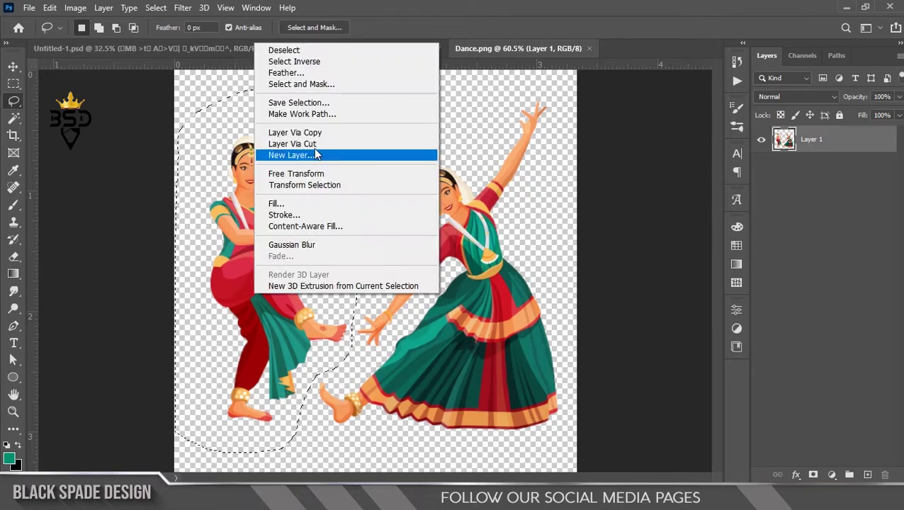
pyautogui.click(290, 141)
# Step: Bring the cut-out left dancer from Dance.png into the Untitled-1 poster, in front of the temple
pyautogui.press('v')
pyautogui.moveTo(304, 220); pyautogui.dragTo(305, 44)
pyautogui.moveTo(374, 338); pyautogui.dragTo(374, 338)
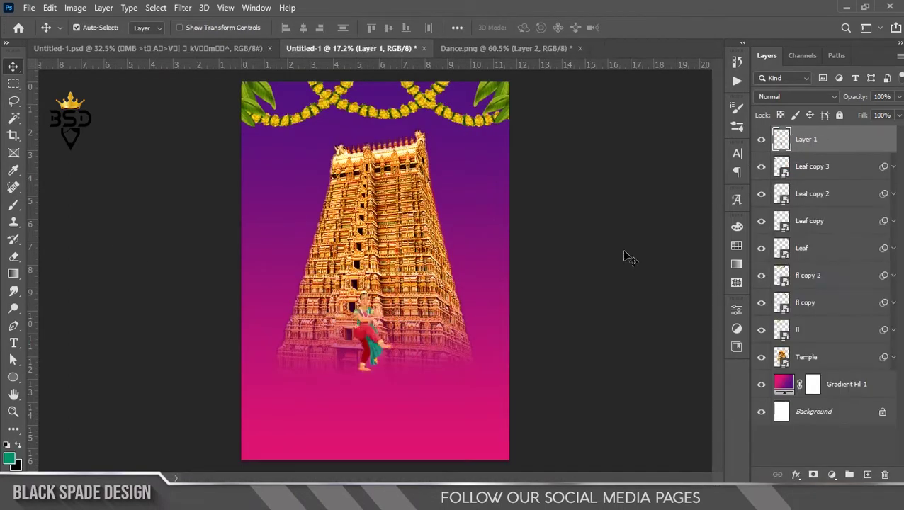
# Step: Scale the dancer to about 259% and keep her centred in front of the temple
pyautogui.hotkey('ctrl', 't')
pyautogui.moveTo(395, 289); pyautogui.dragTo(402, 246)
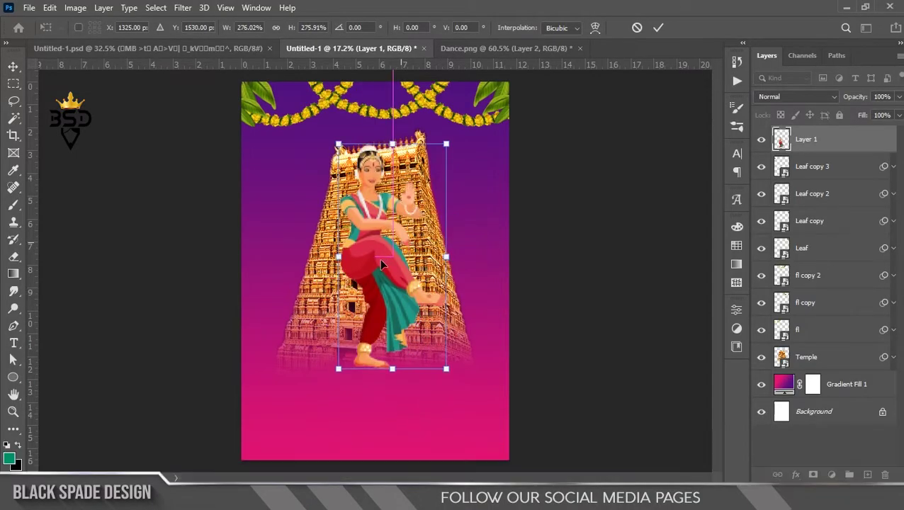
pyautogui.scroll(-2, 379, 259)
pyautogui.scroll(1, 380, 244)
pyautogui.press('space')
pyautogui.moveTo(435, 163); pyautogui.dragTo(423, 162)
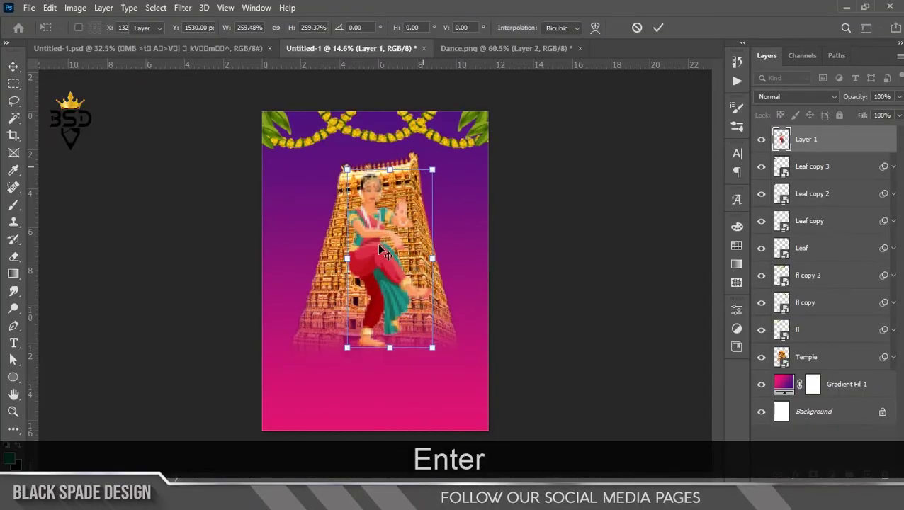
# Step: Apply Curves to the large dancer with the black point input at 30 and the white point input at 252
pyautogui.scroll(2, 372, 290)
pyautogui.press('space')
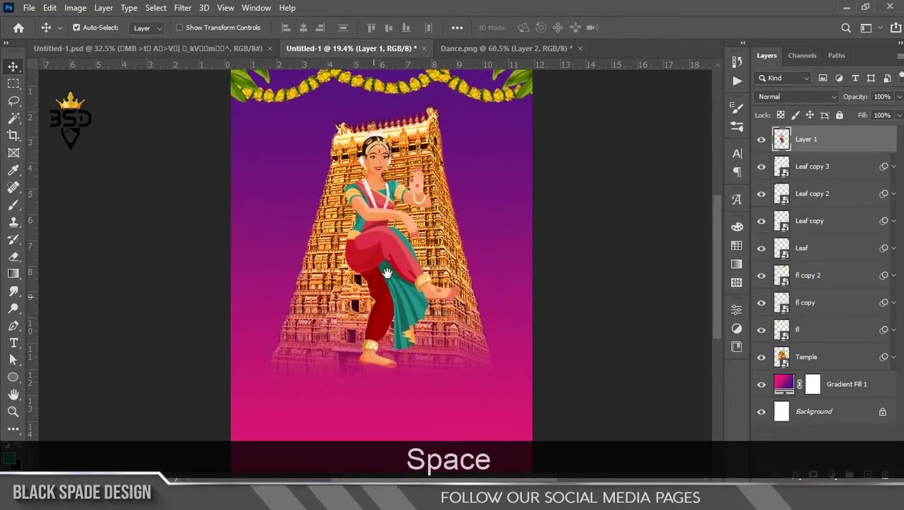
pyautogui.moveTo(387, 273); pyautogui.dragTo(392, 263)
pyautogui.scroll(1, 406, 209)
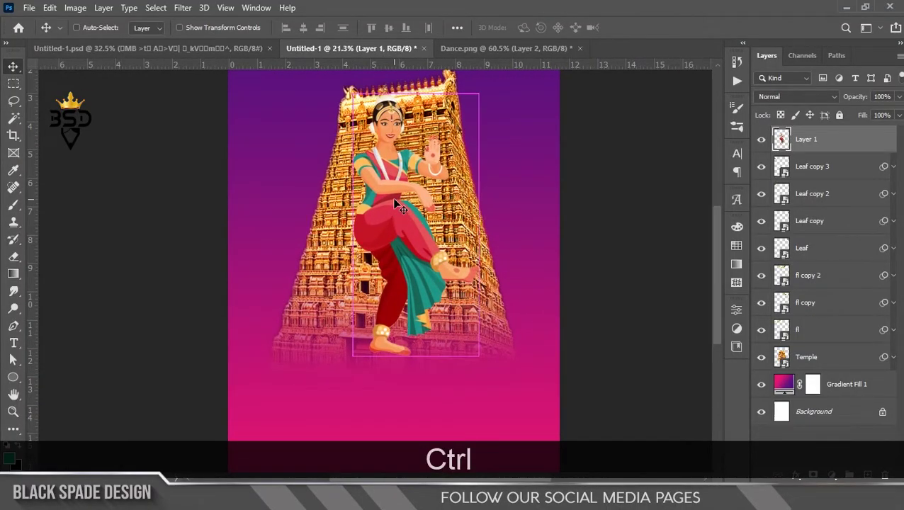
pyautogui.hotkey('ctrl', 'm')
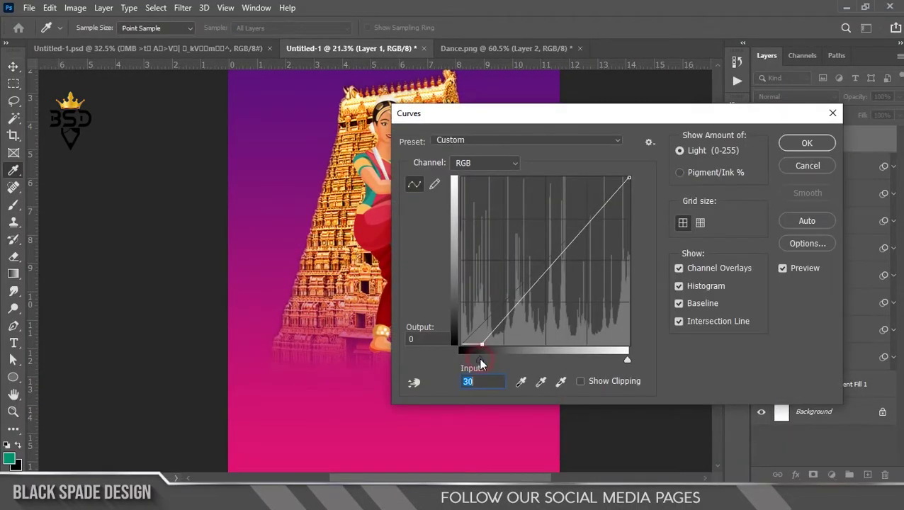
pyautogui.moveTo(462, 114); pyautogui.dragTo(504, 119)
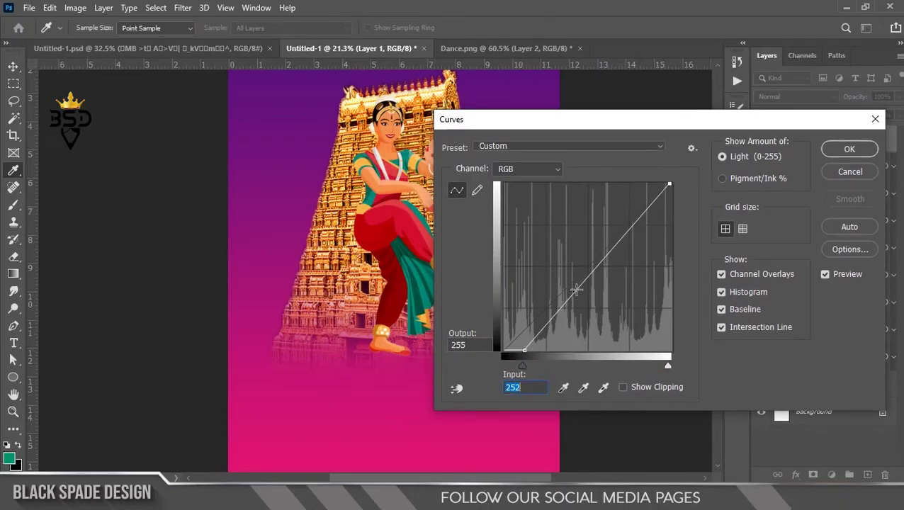
pyautogui.click(849, 149)
pyautogui.scroll(-2, 381, 255)
pyautogui.scroll(2, 381, 255)
pyautogui.press('space')
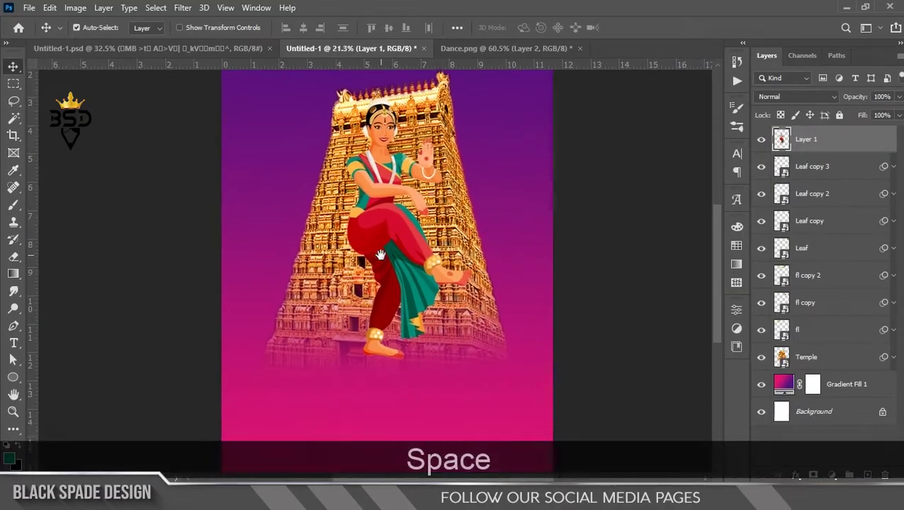
# Step: Bring the second dancer from Dance.png into the poster and place her layer below the first dancer's layer
pyautogui.click(503, 48)
pyautogui.moveTo(469, 230); pyautogui.dragTo(355, 225)
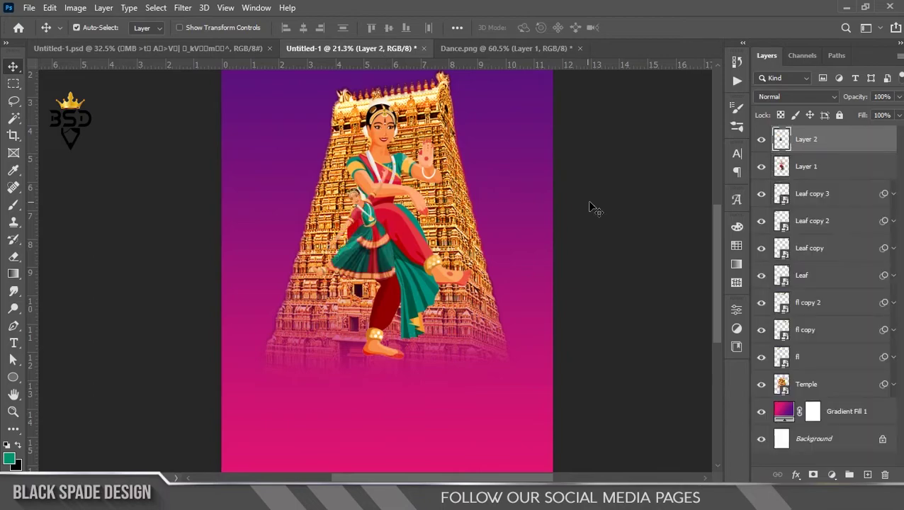
pyautogui.moveTo(815, 141); pyautogui.dragTo(818, 176)
# Step: Enlarge the second dancer and position her behind the large dancer at the temple's lower-left side
pyautogui.hotkey('ctrl', 't')
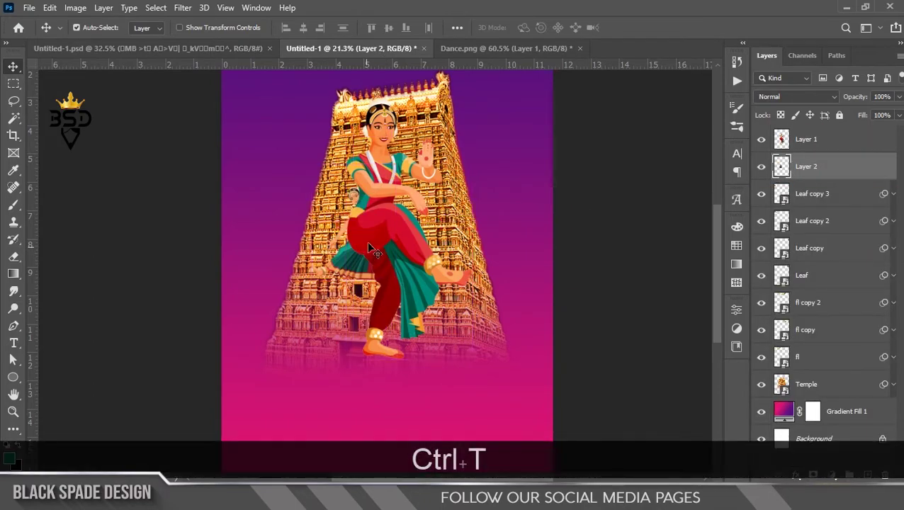
pyautogui.moveTo(394, 163); pyautogui.dragTo(431, 113)
pyautogui.moveTo(423, 207); pyautogui.dragTo(381, 231)
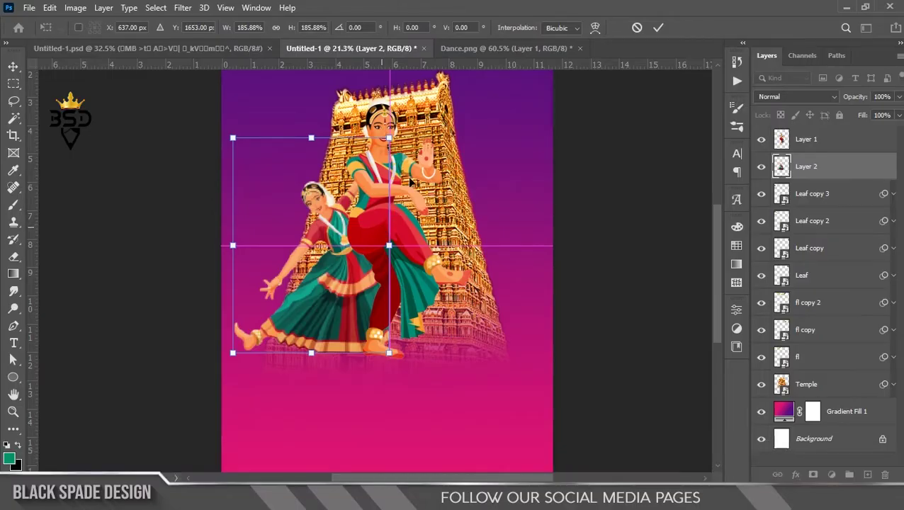
pyautogui.moveTo(389, 138); pyautogui.dragTo(375, 157)
pyautogui.moveTo(352, 243); pyautogui.dragTo(345, 271)
pyautogui.press('Return')
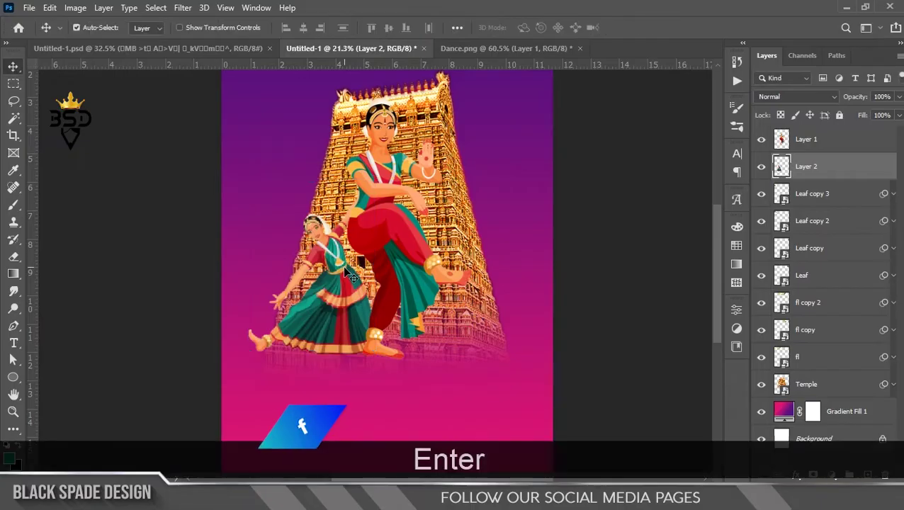
# Step: Apply Curves to the second dancer with the black point input set to 31
pyautogui.scroll(-2, 318, 294)
pyautogui.scroll(3, 321, 310)
pyautogui.hotkey('ctrl', 'm')
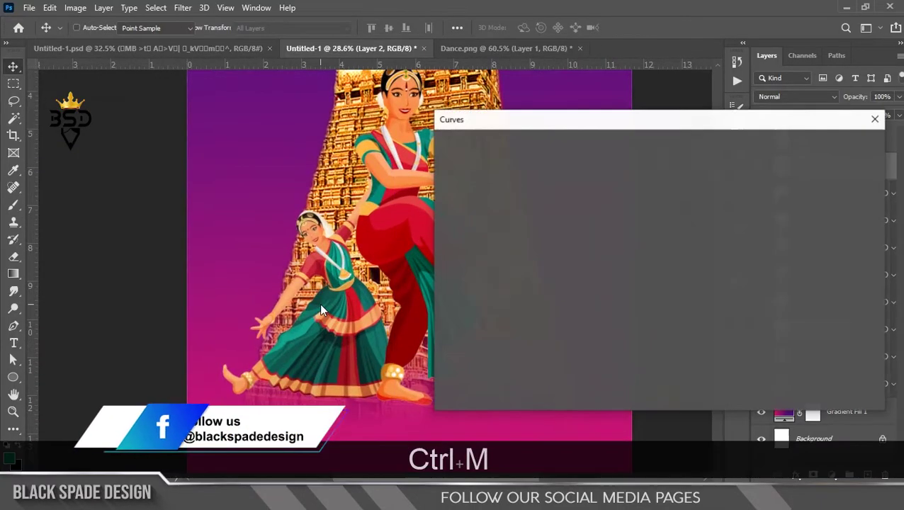
pyautogui.moveTo(502, 365); pyautogui.dragTo(524, 366)
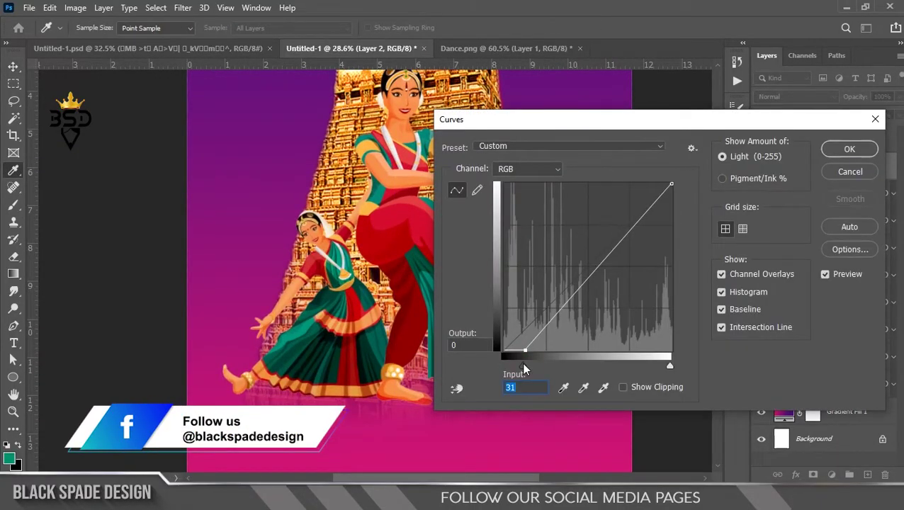
pyautogui.click(850, 149)
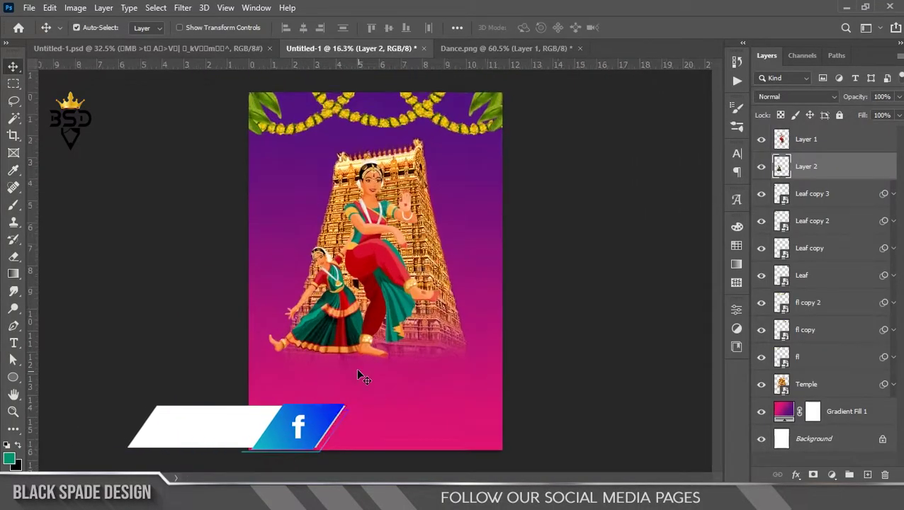
# Step: Duplicate the small dancer, flip the copy horizontally and move it about 5.075 in to the right of the original
pyautogui.scroll(3, 356, 367)
pyautogui.hotkey('ctrl', 'j')
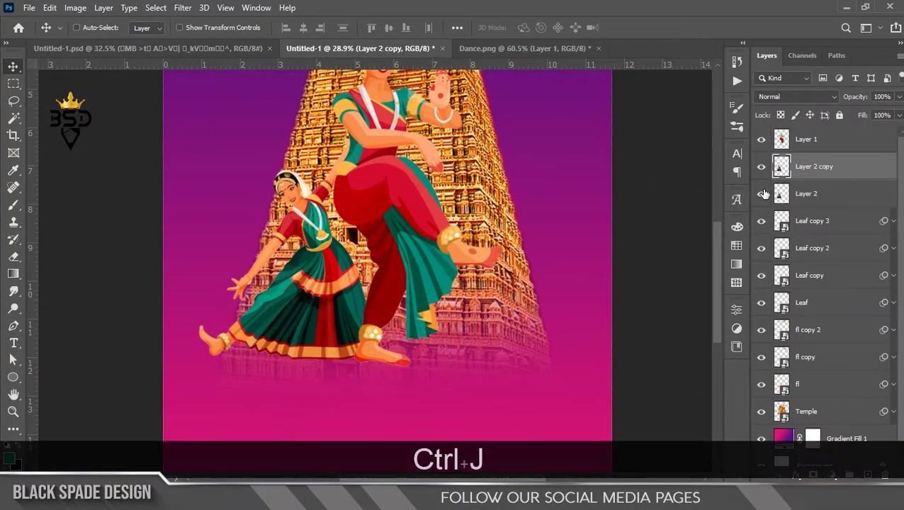
pyautogui.hotkey('ctrl', 't')
pyautogui.rightClick(340, 268)
pyautogui.click(362, 244)
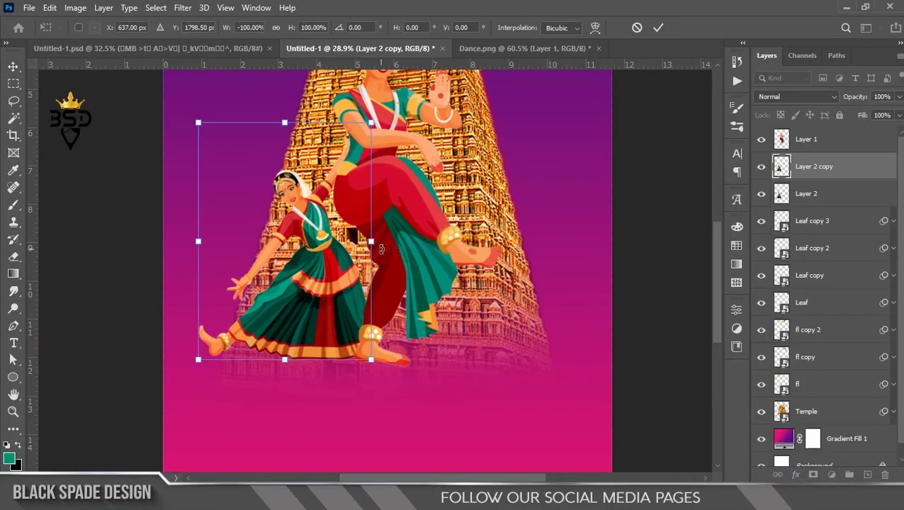
pyautogui.moveTo(260, 287); pyautogui.dragTo(458, 285)
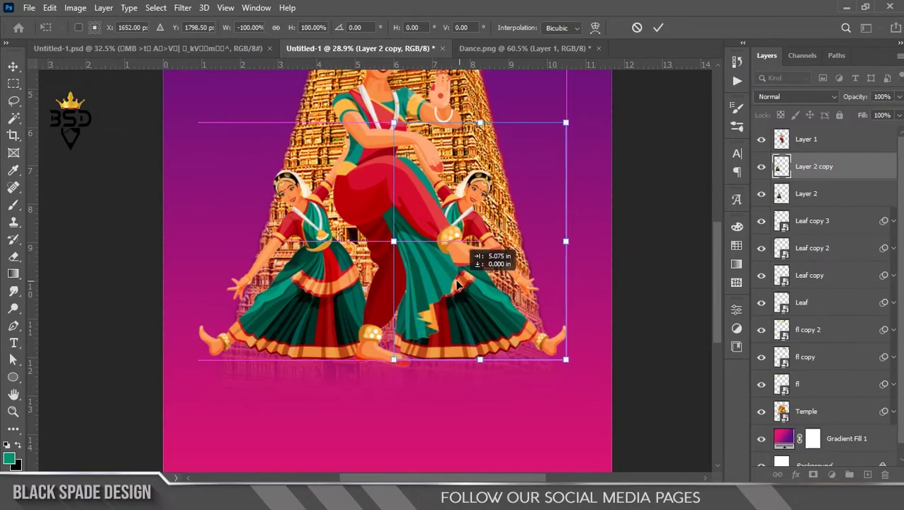
pyautogui.press('Return')
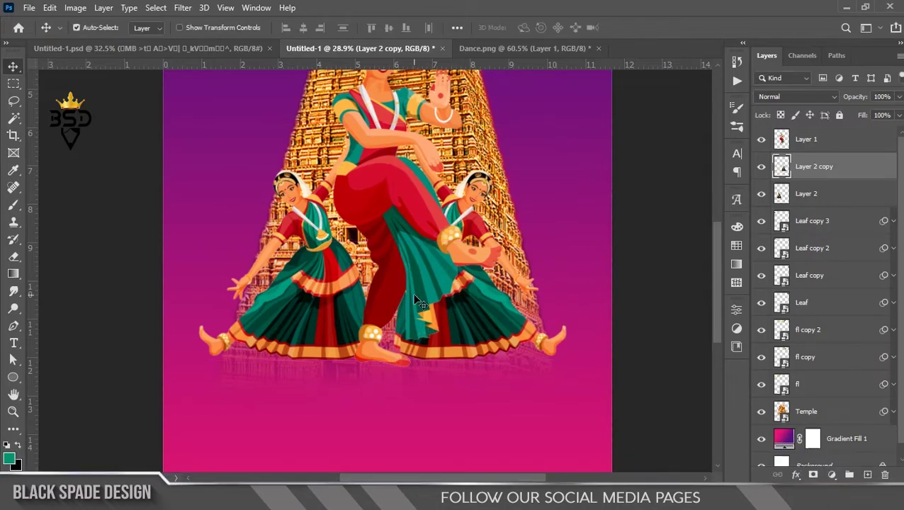
# Step: Swap the two small dancers' sides so their raised arms point outward on either side of the large dancer
pyautogui.scroll(-1, 417, 301)
pyautogui.scroll(-1, 417, 301)
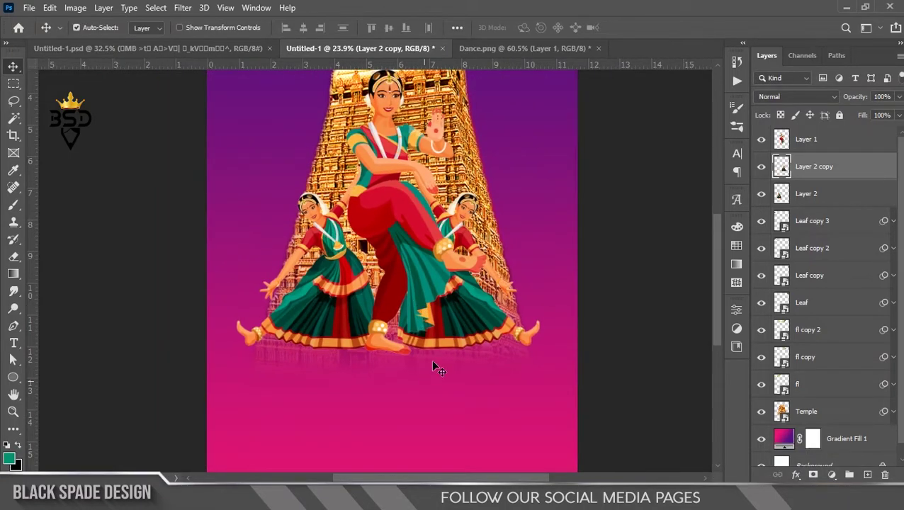
pyautogui.scroll(1, 408, 316)
pyautogui.scroll(2, 408, 316)
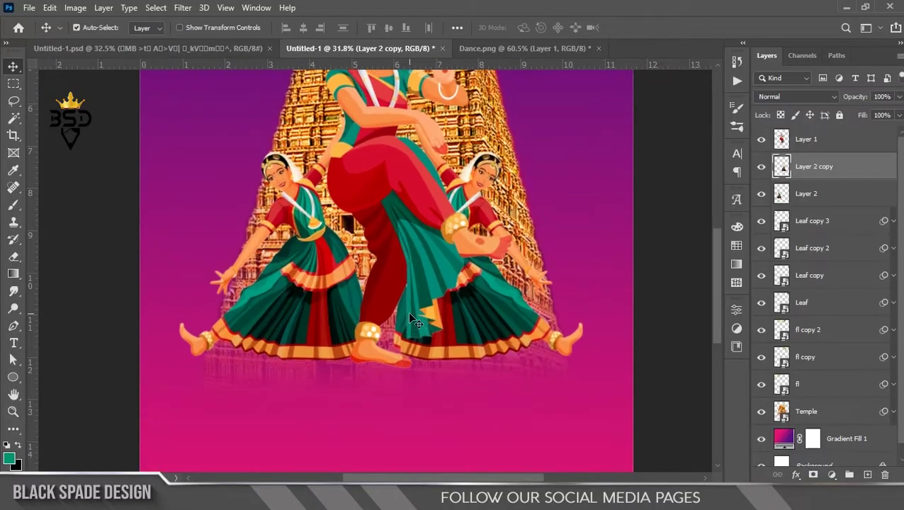
pyautogui.scroll(1, 418, 310)
pyautogui.moveTo(498, 325); pyautogui.dragTo(267, 327)
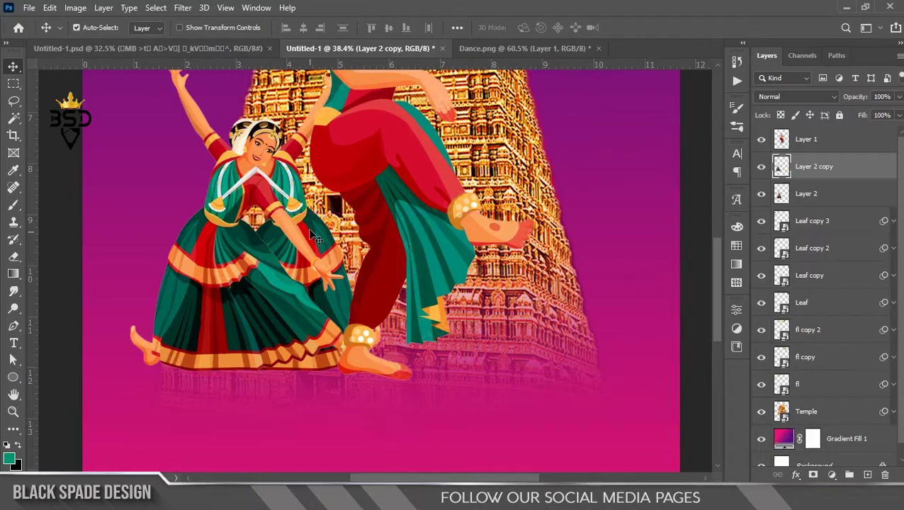
pyautogui.moveTo(321, 238); pyautogui.dragTo(548, 235)
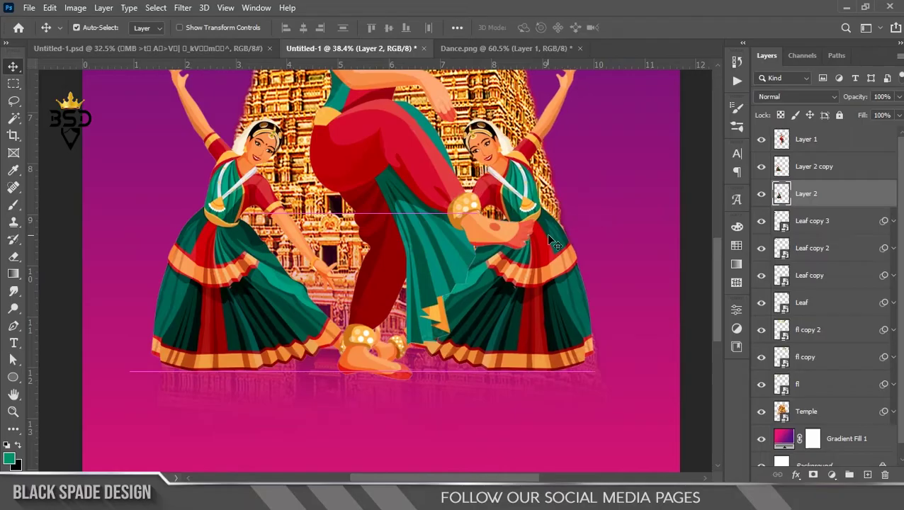
# Step: Place the SD pot image above the large dancer's layer and position it in front of her feet
pyautogui.scroll(-3, 546, 234)
pyautogui.scroll(2, 547, 233)
pyautogui.press('space')
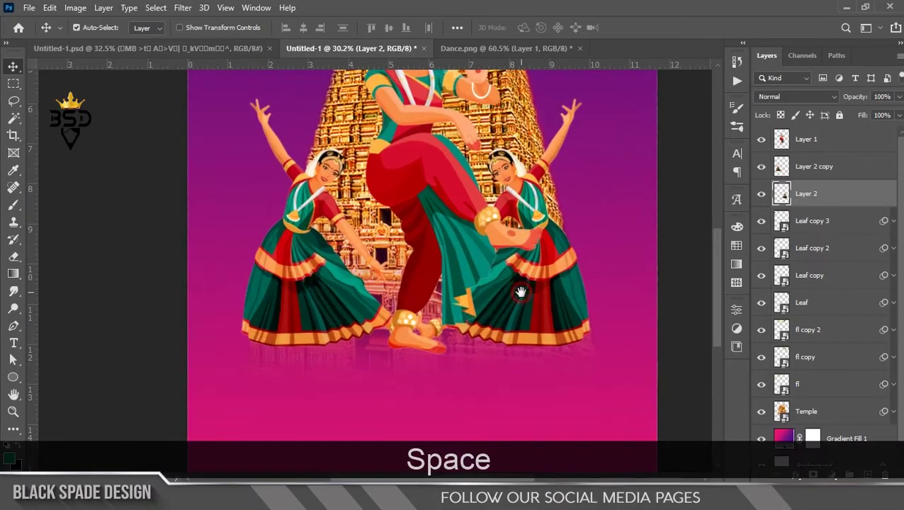
pyautogui.click(815, 152)
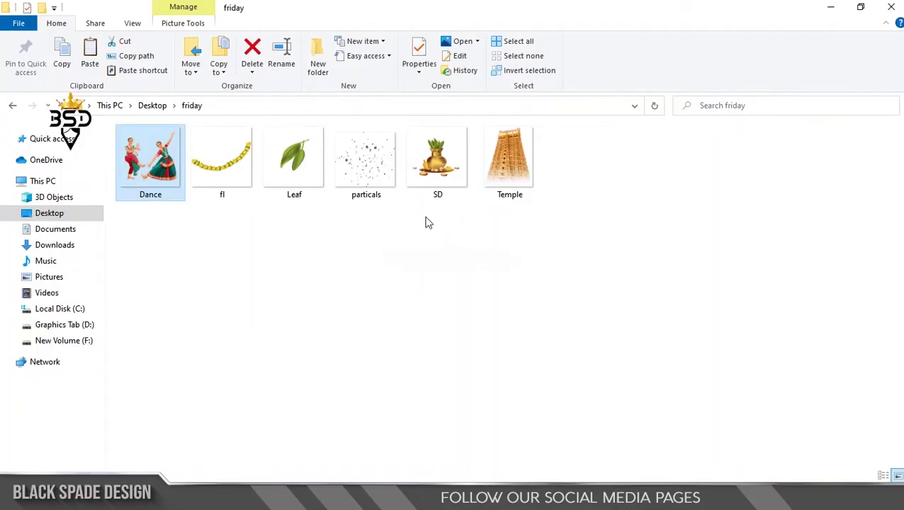
pyautogui.click(437, 171)
pyautogui.moveTo(437, 183); pyautogui.dragTo(484, 441)
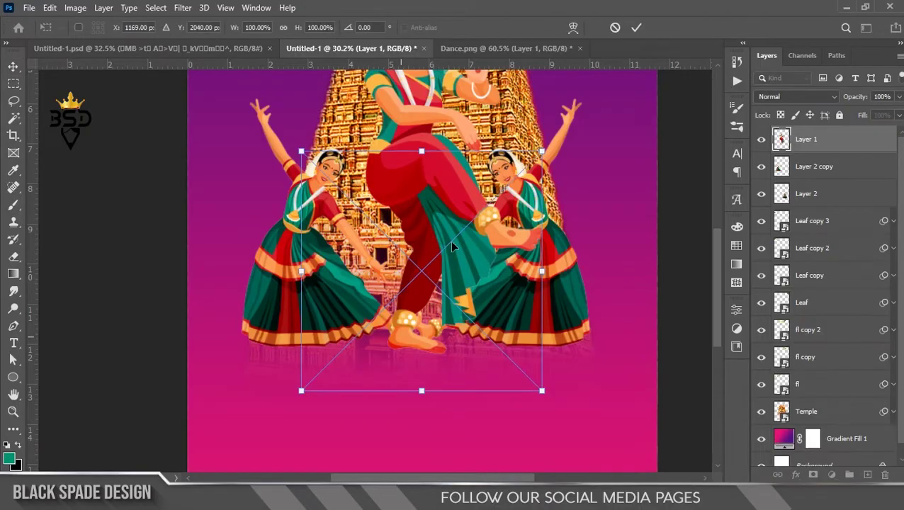
pyautogui.moveTo(435, 242); pyautogui.dragTo(434, 290)
# Step: Enlarge the pot image about its centre to 114.48% and commit the placement
pyautogui.scroll(-2, 430, 286)
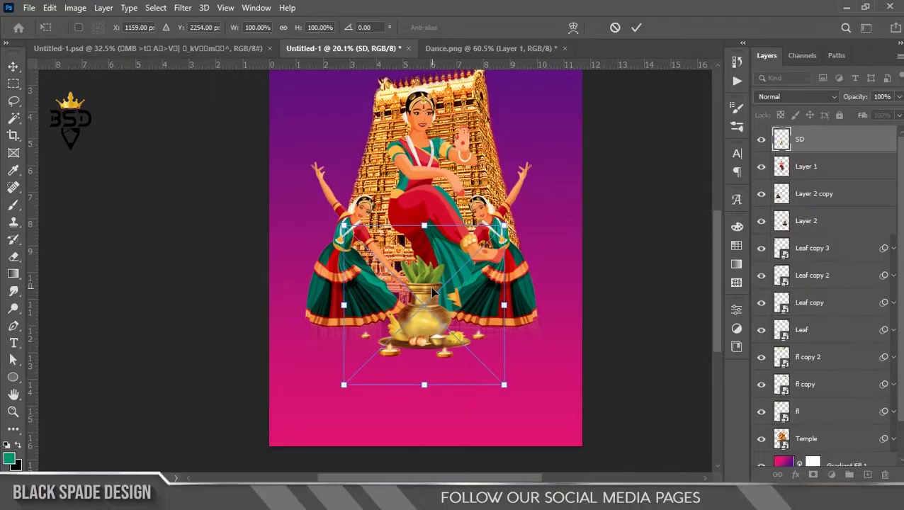
pyautogui.moveTo(502, 224); pyautogui.dragTo(515, 213)
pyautogui.scroll(-1, 434, 306)
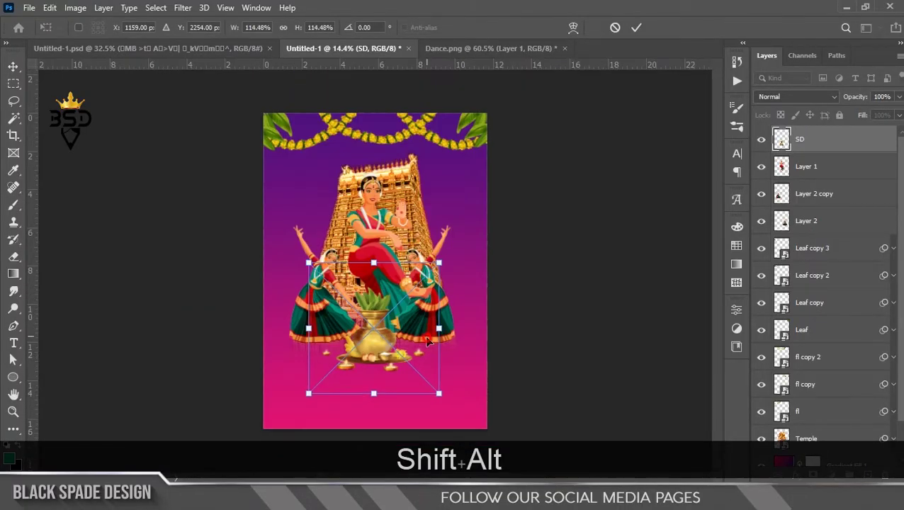
pyautogui.scroll(2, 434, 306)
pyautogui.moveTo(420, 333); pyautogui.dragTo(412, 257)
pyautogui.press('Return')
pyautogui.scroll(-1, 412, 258)
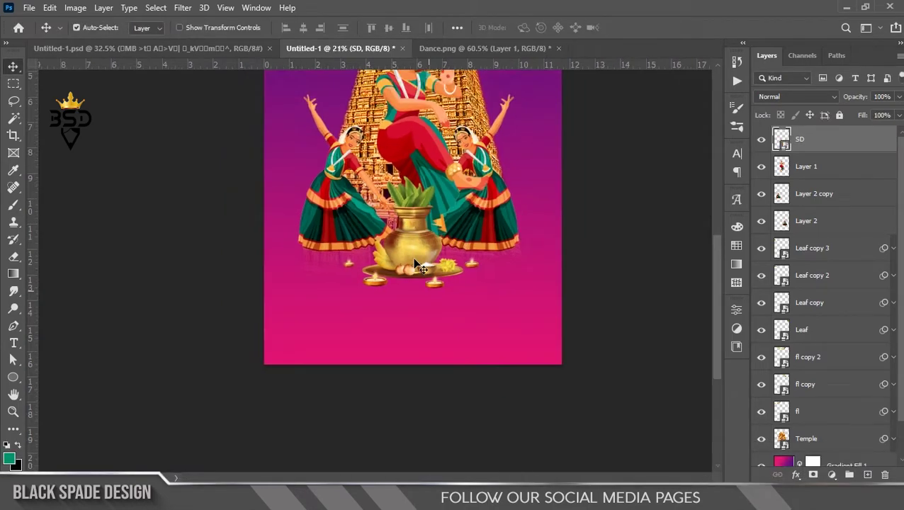
# Step: Apply Curves to the pot image with the black point input set to 38
pyautogui.scroll(3, 418, 262)
pyautogui.moveTo(370, 380); pyautogui.dragTo(388, 262)
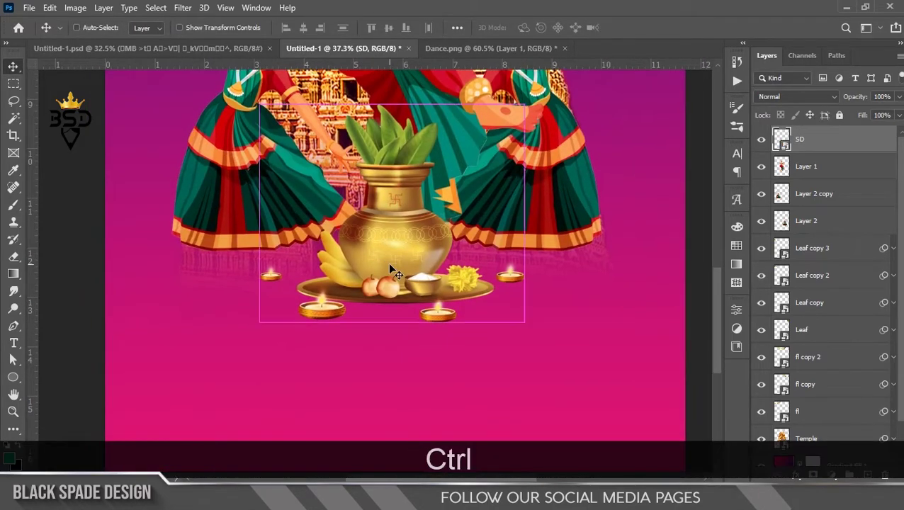
pyautogui.hotkey('ctrl', 'm')
pyautogui.moveTo(478, 83); pyautogui.dragTo(541, 86)
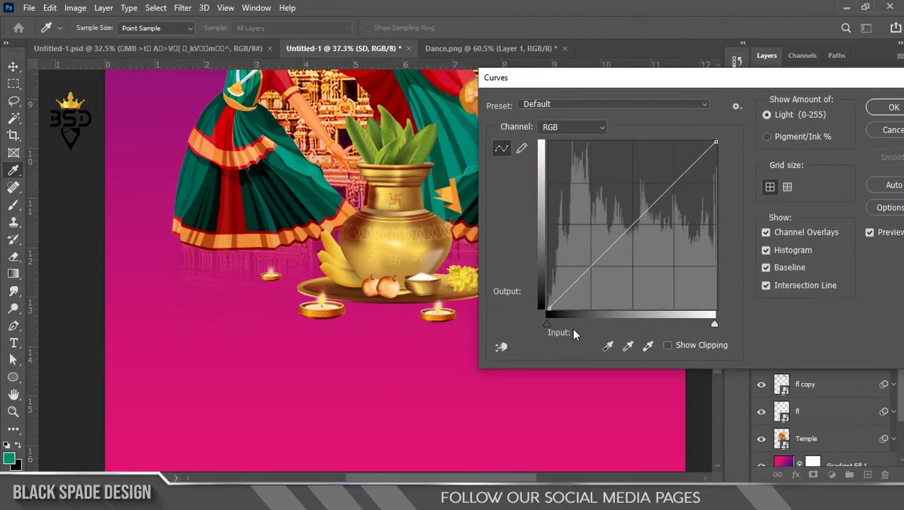
pyautogui.moveTo(547, 323); pyautogui.dragTo(571, 324)
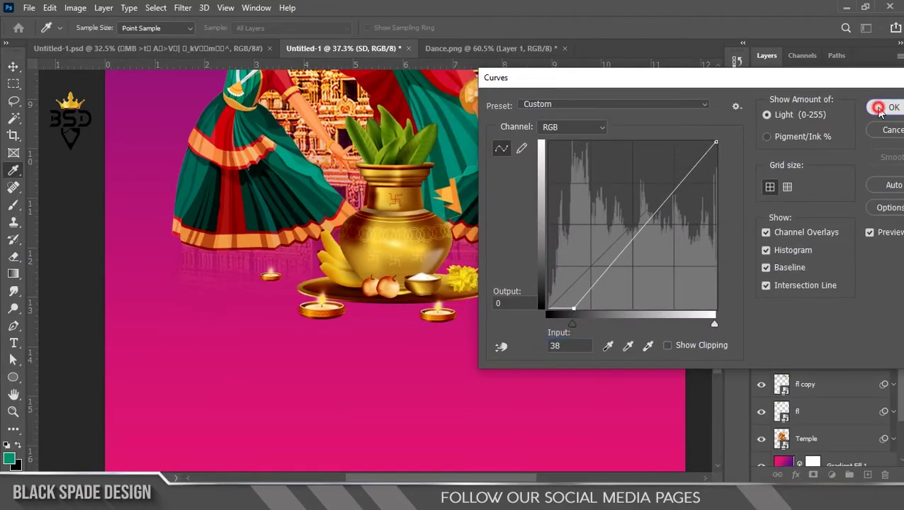
pyautogui.click(886, 107)
# Step: Above the large dancer's layer, draw a flat ellipse about 591 by 22 px along the plate's lower edge and fill it black
pyautogui.scroll(-3, 281, 249)
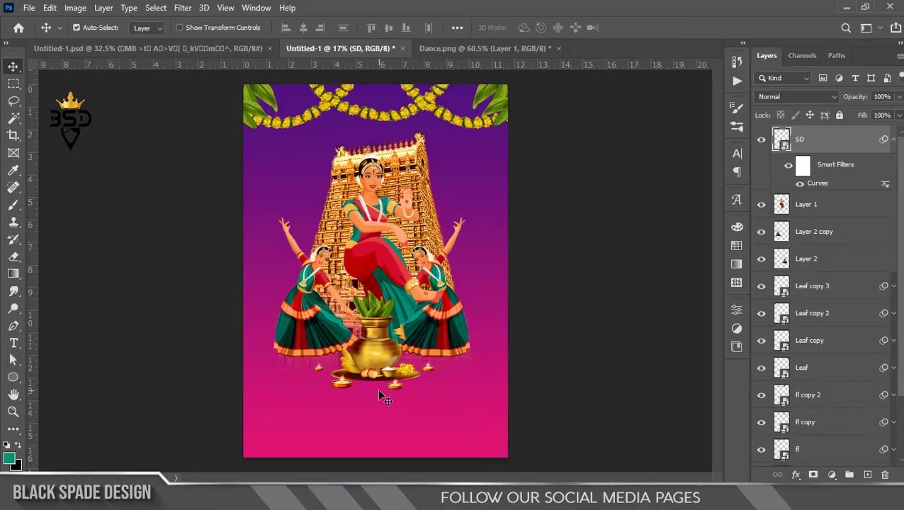
pyautogui.scroll(5, 378, 391)
pyautogui.press('space')
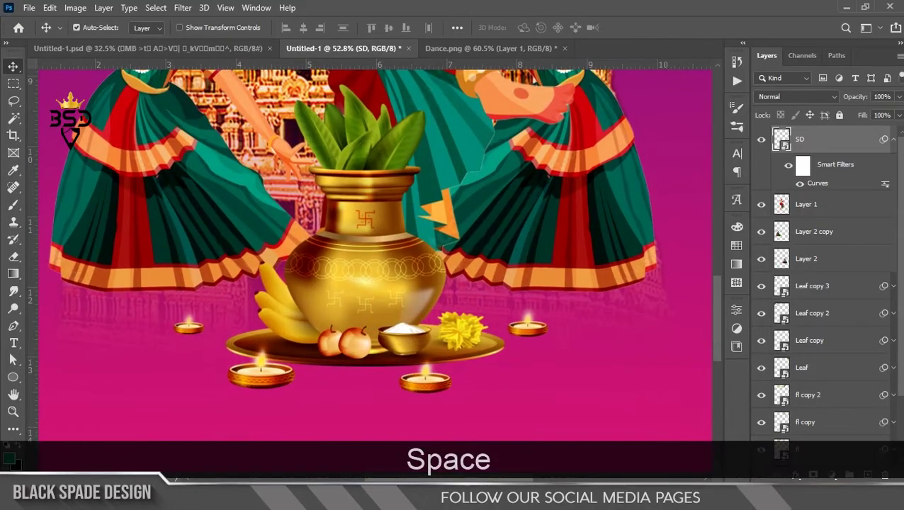
pyautogui.click(893, 141)
pyautogui.click(847, 168)
pyautogui.click(12, 378)
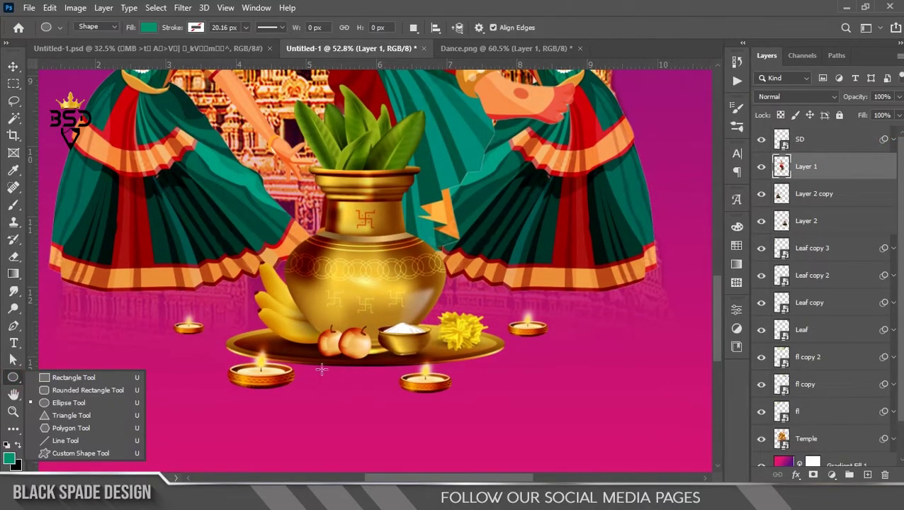
pyautogui.scroll(1, 312, 365)
pyautogui.moveTo(326, 361); pyautogui.dragTo(513, 369)
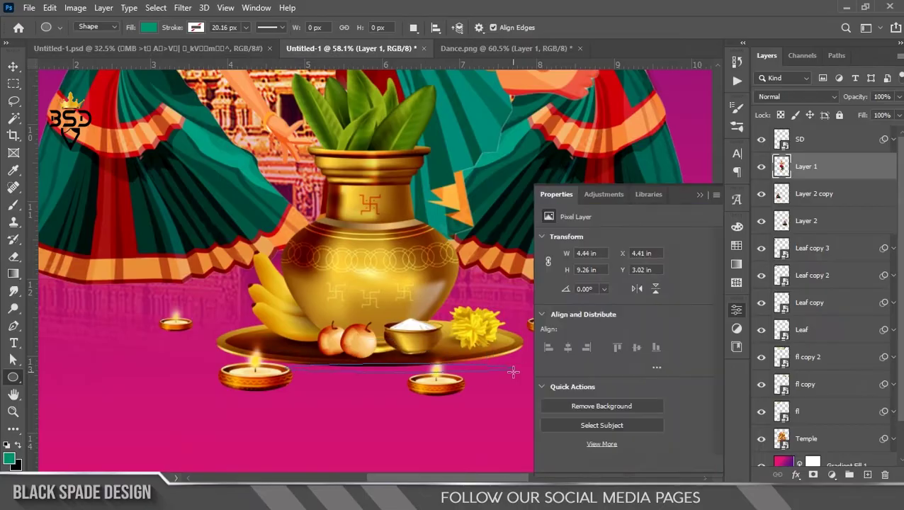
pyautogui.click(577, 336)
pyautogui.click(586, 328)
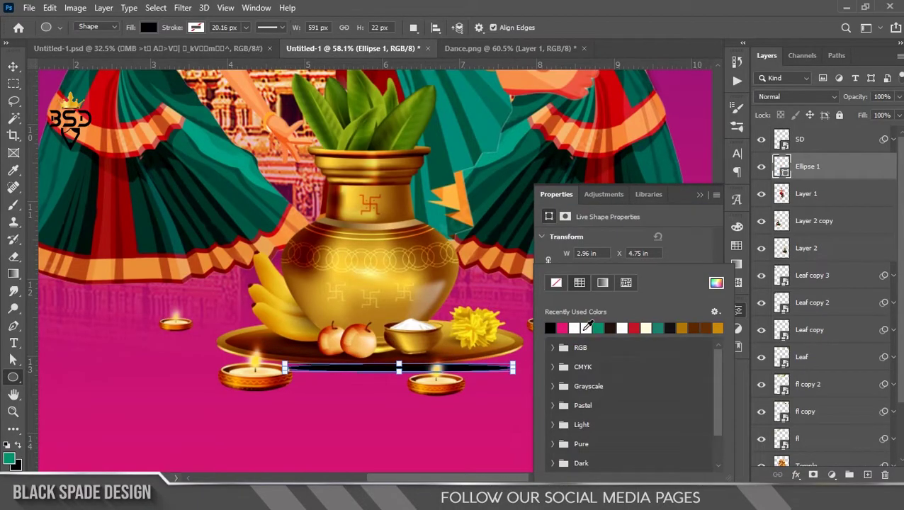
# Step: Move the black ellipse about 0.345 in left and 0.065 in up so it sits beneath the plate
pyautogui.press('v')
pyautogui.scroll(2, 385, 377)
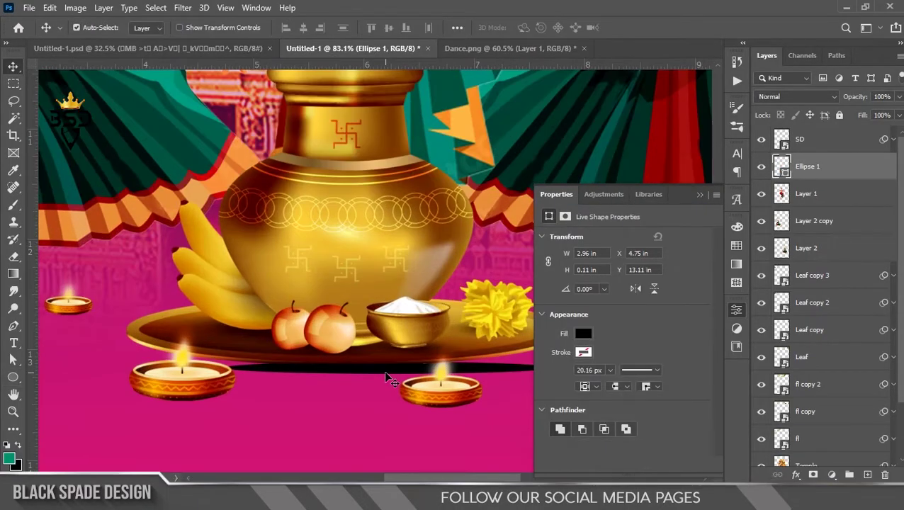
pyautogui.moveTo(386, 372); pyautogui.dragTo(349, 363)
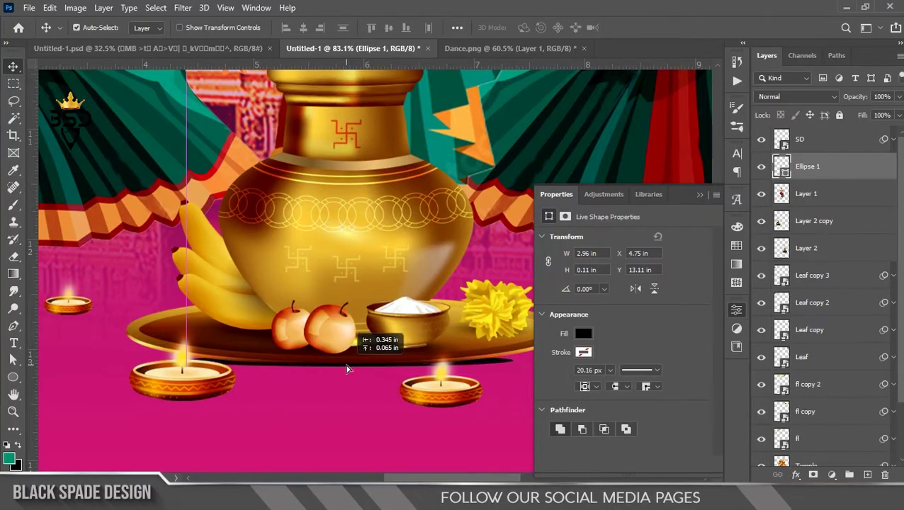
pyautogui.click(702, 196)
pyautogui.scroll(-1, 340, 355)
pyautogui.press('space')
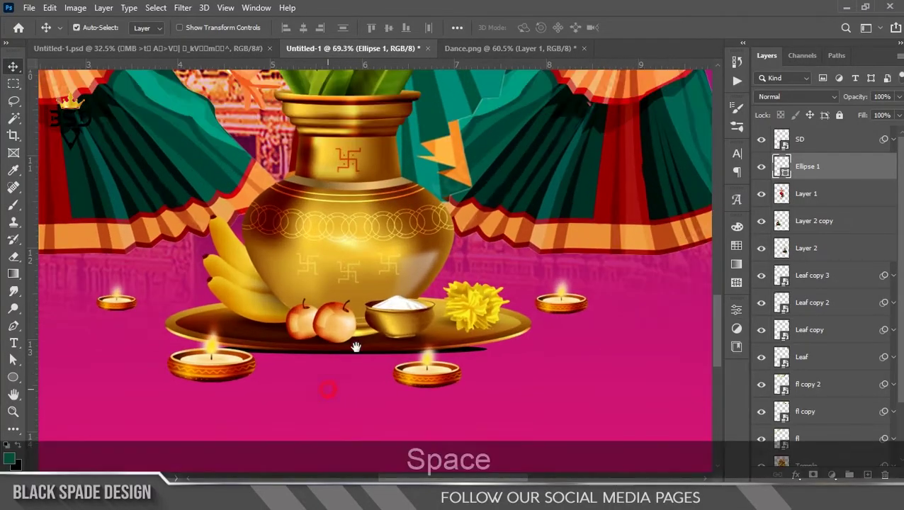
pyautogui.moveTo(305, 406); pyautogui.dragTo(335, 350)
# Step: Stretch the plate's shadow ellipse slightly taller with Free Transform
pyautogui.hotkey('ctrl', 't')
pyautogui.scroll(4, 351, 274)
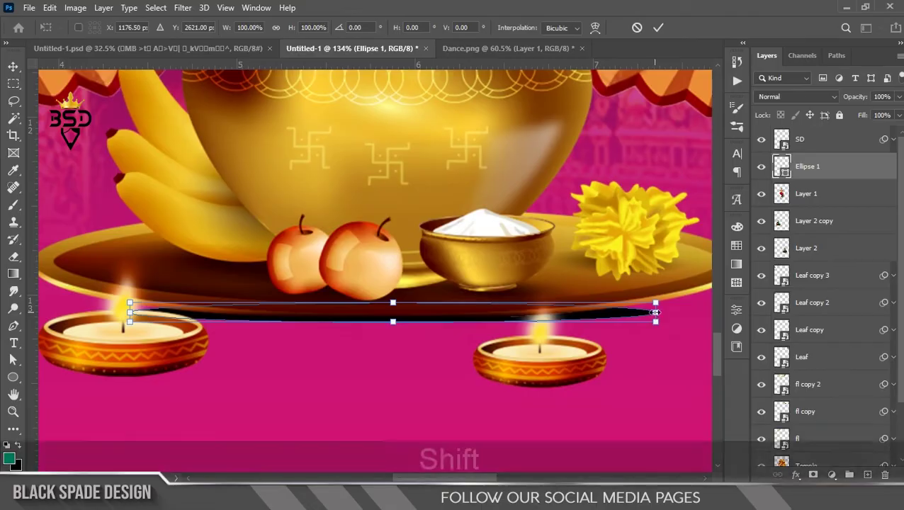
pyautogui.scroll(2, 394, 324)
pyautogui.moveTo(393, 323); pyautogui.dragTo(394, 326)
pyautogui.press('Return')
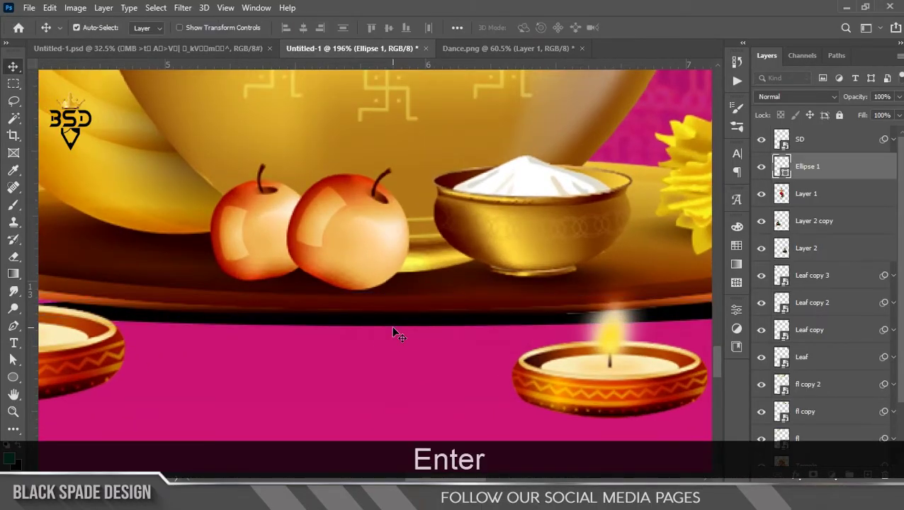
# Step: Duplicate the plate's shadow ellipse under the front-left lamp and narrow the copy to about 0.846 in (28.62% width)
pyautogui.scroll(-2, 396, 331)
pyautogui.scroll(-2, 393, 323)
pyautogui.press('space')
pyautogui.moveTo(386, 327); pyautogui.dragTo(278, 300)
pyautogui.press('alt')
pyautogui.hotkey('ctrl', 't')
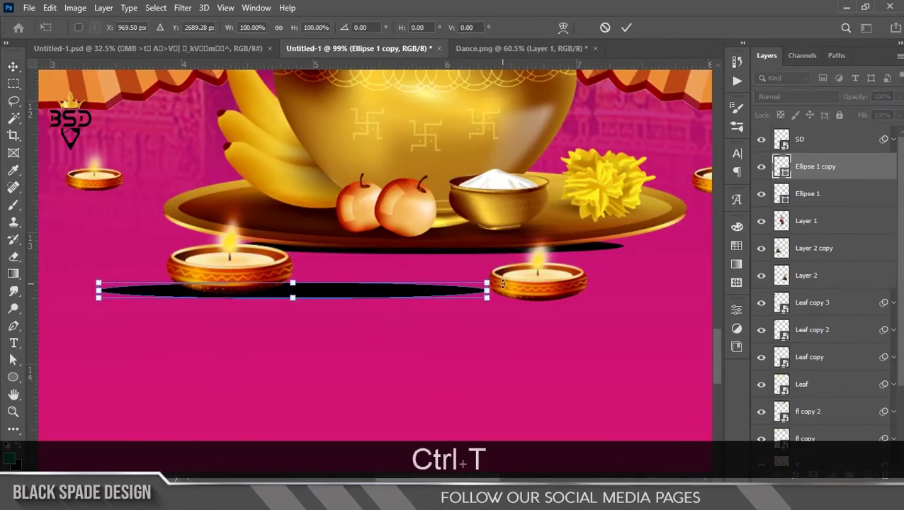
pyautogui.moveTo(487, 291); pyautogui.dragTo(253, 294)
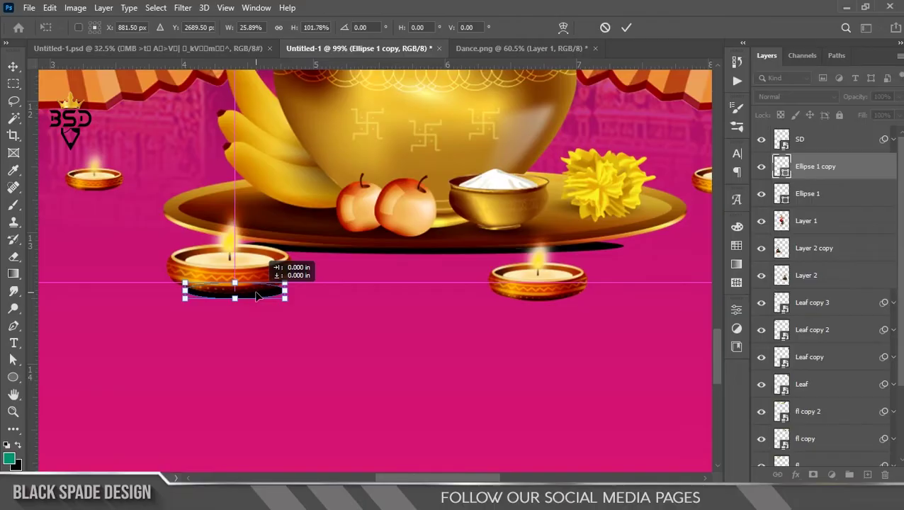
pyautogui.moveTo(287, 291); pyautogui.dragTo(292, 291)
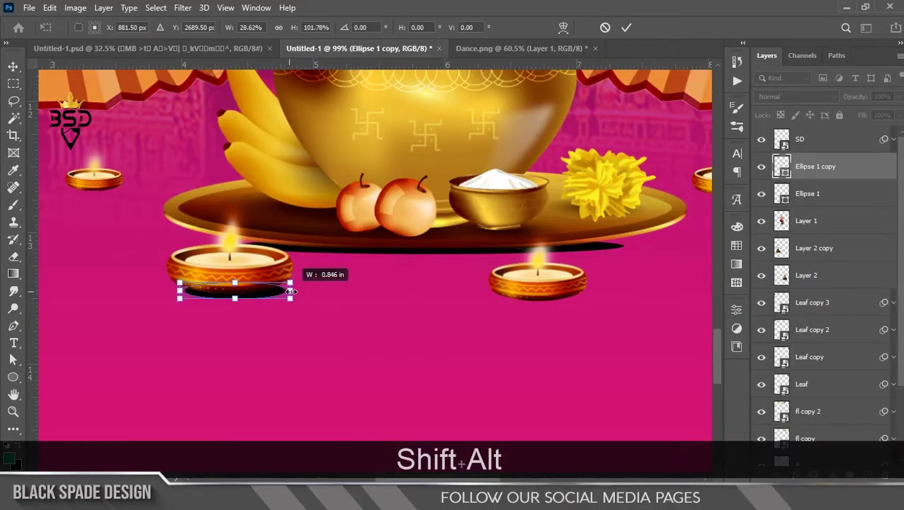
pyautogui.press('Return')
# Step: Nudge the front-left lamp's shadow slightly left and up against the lamp's base
pyautogui.press('Left')
pyautogui.press('Left')
pyautogui.press('Left')
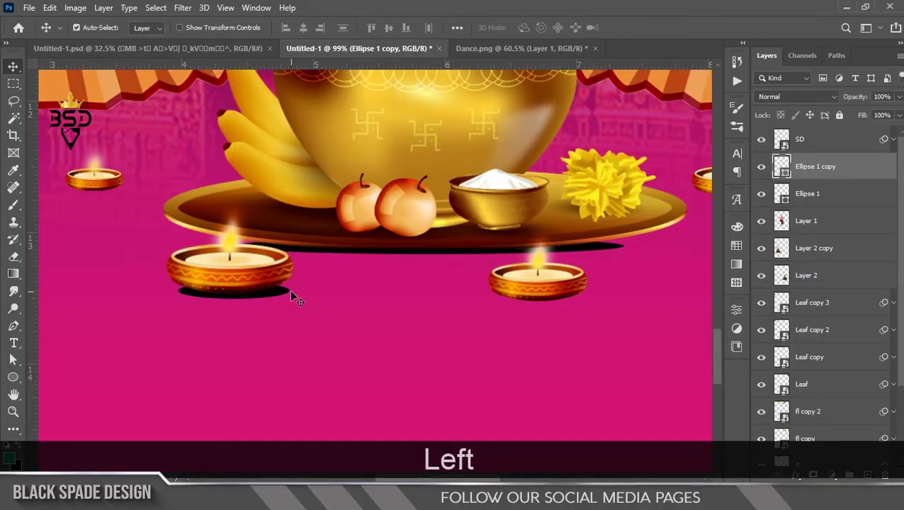
pyautogui.press('Up')
pyautogui.press('Up')
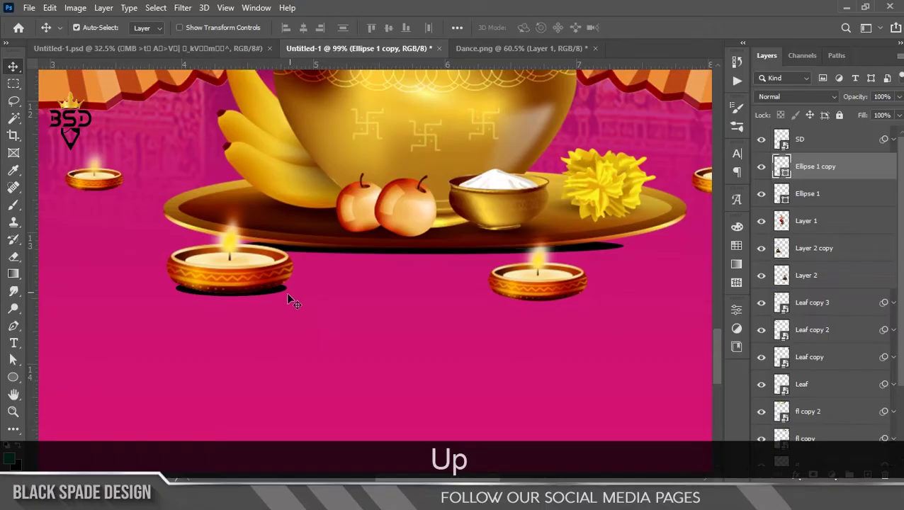
# Step: Duplicate the front-left lamp's shadow under the front-right lamp and nudge the copy down to its base
pyautogui.scroll(2, 285, 294)
pyautogui.moveTo(282, 298); pyautogui.dragTo(627, 290)
pyautogui.press('Down')
pyautogui.press('Down')
pyautogui.press('Down')
pyautogui.scroll(2, 627, 295)
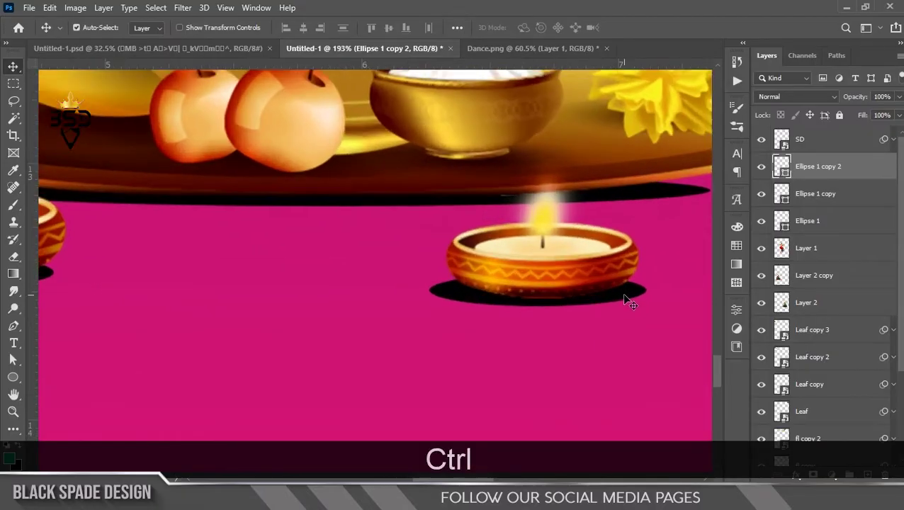
# Step: Narrow the front-right lamp's shadow to fit within the width of its base
pyautogui.hotkey('ctrl', 't')
pyautogui.moveTo(645, 290); pyautogui.dragTo(616, 283)
pyautogui.press('Return')
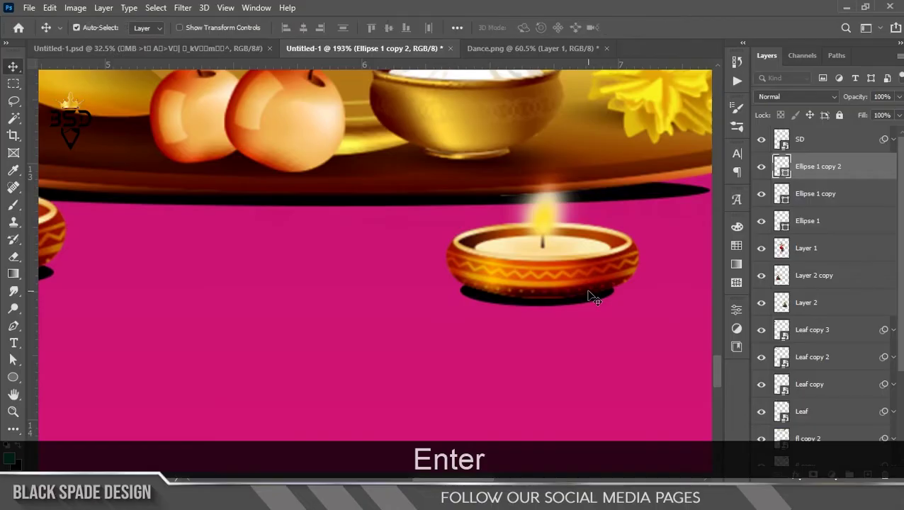
# Step: Duplicate the front-right lamp's shadow under the rear-right lamp
pyautogui.scroll(-4, 554, 302)
pyautogui.scroll(1, 409, 340)
pyautogui.scroll(2, 409, 340)
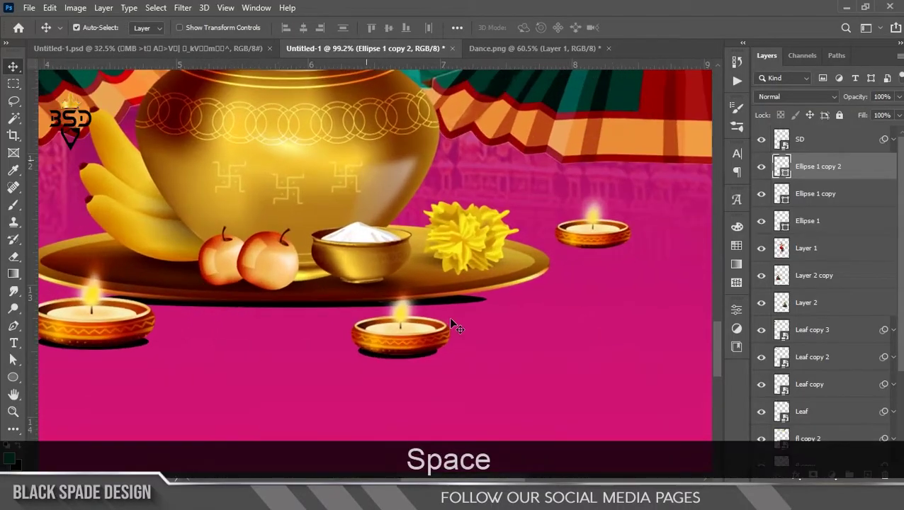
pyautogui.rightClick(390, 356)
pyautogui.click(400, 366)
pyautogui.scroll(2, 399, 362)
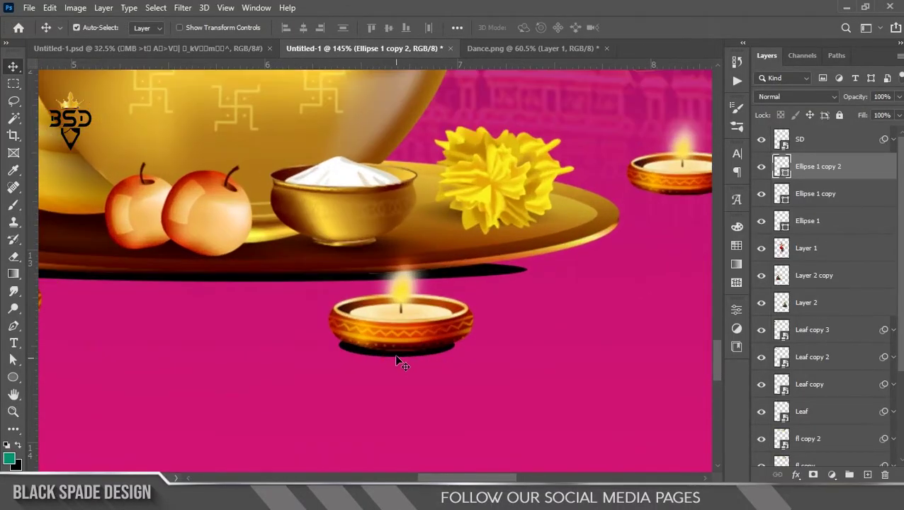
pyautogui.moveTo(397, 358); pyautogui.dragTo(521, 266)
pyautogui.scroll(3, 674, 196)
# Step: Narrow the rear-right lamp's shadow to 92.19% width and nudge it right and up against the lamp's base
pyautogui.hotkey('ctrl', 't')
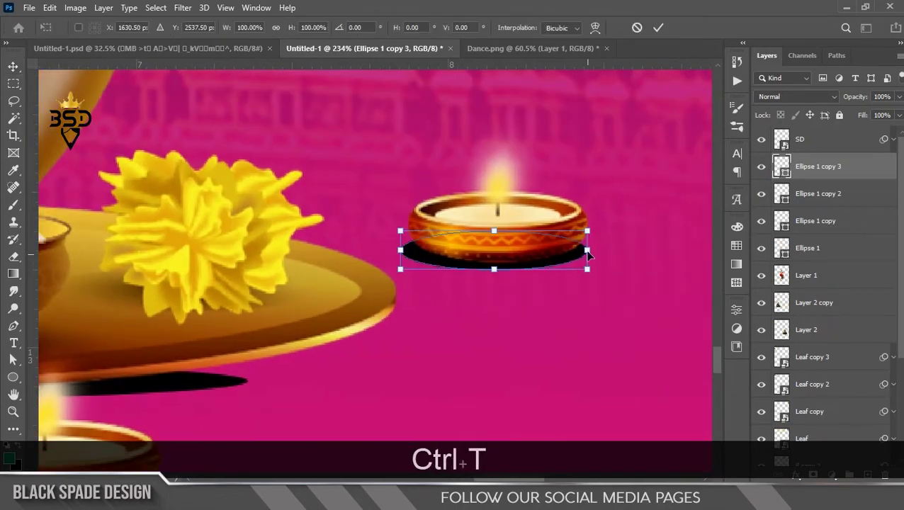
pyautogui.moveTo(588, 245); pyautogui.dragTo(580, 245)
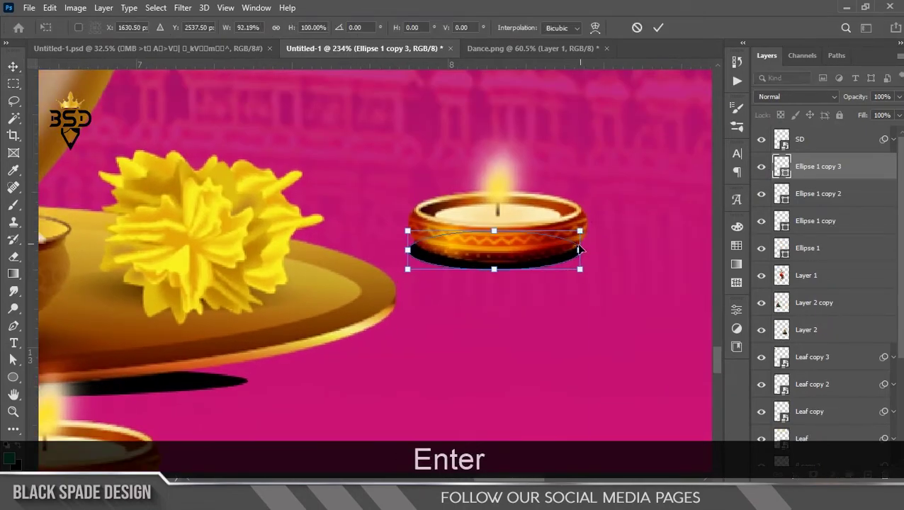
pyautogui.press('Return')
pyautogui.press('Right')
pyautogui.press('Right')
pyautogui.press('Right')
pyautogui.press('Up')
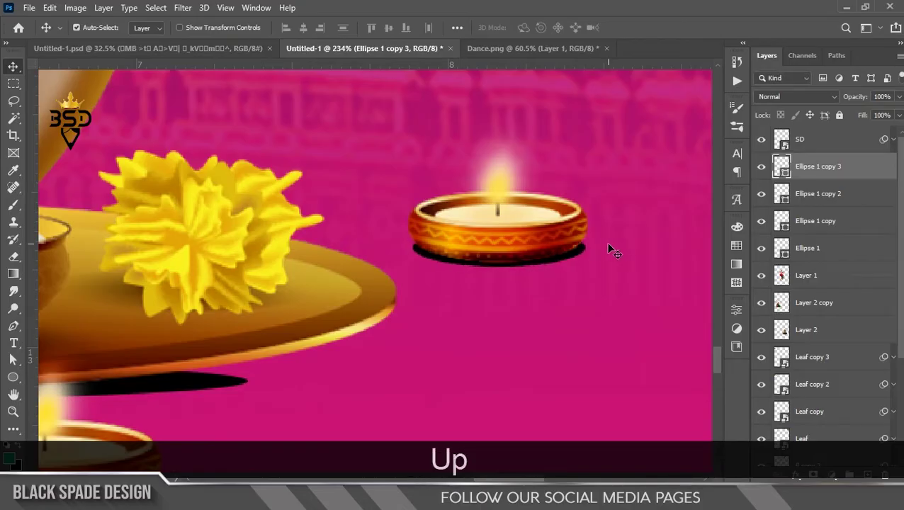
# Step: Narrow the rear-right lamp's shadow a little further about its centre
pyautogui.scroll(2, 555, 263)
pyautogui.hotkey('ctrl', 't')
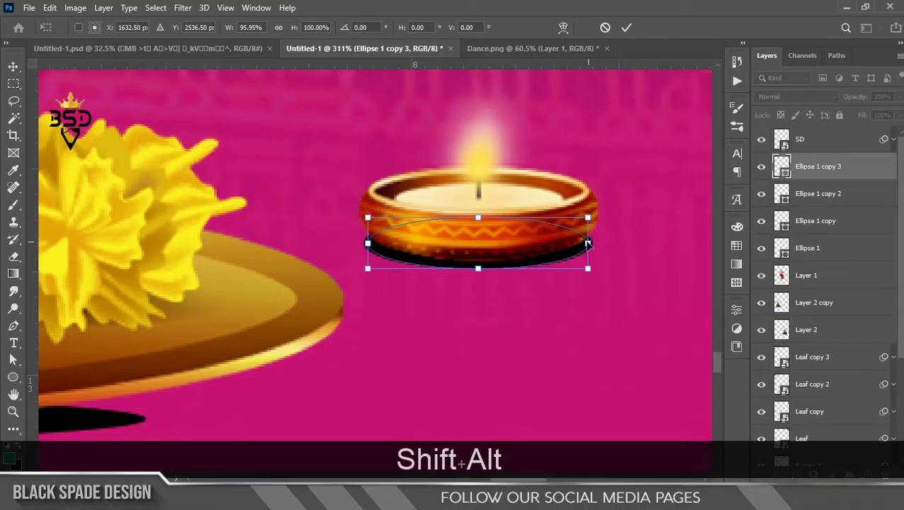
pyautogui.moveTo(588, 244); pyautogui.dragTo(580, 244)
pyautogui.press('Return')
# Step: Duplicate the front-left lamp's shadow, Ellipse 1 copy, under the rear-left lamp
pyautogui.scroll(-4, 404, 282)
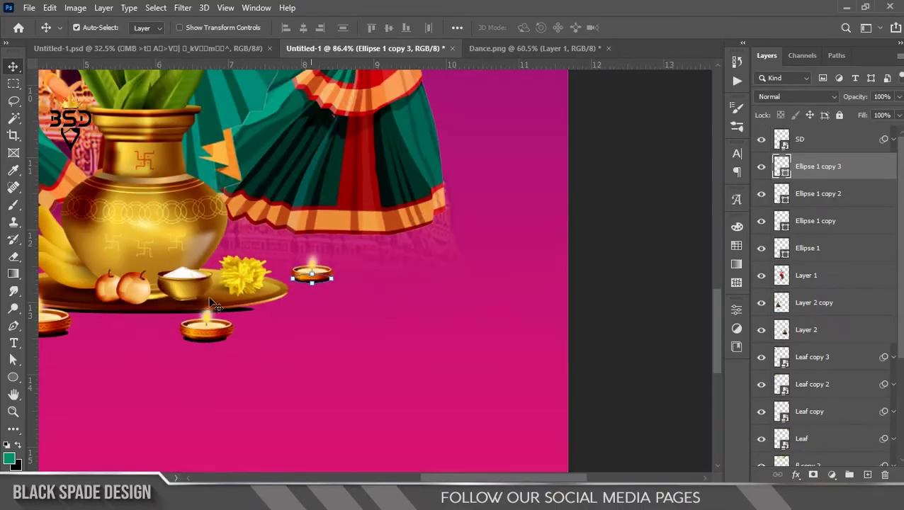
pyautogui.scroll(4, 215, 304)
pyautogui.rightClick(341, 355)
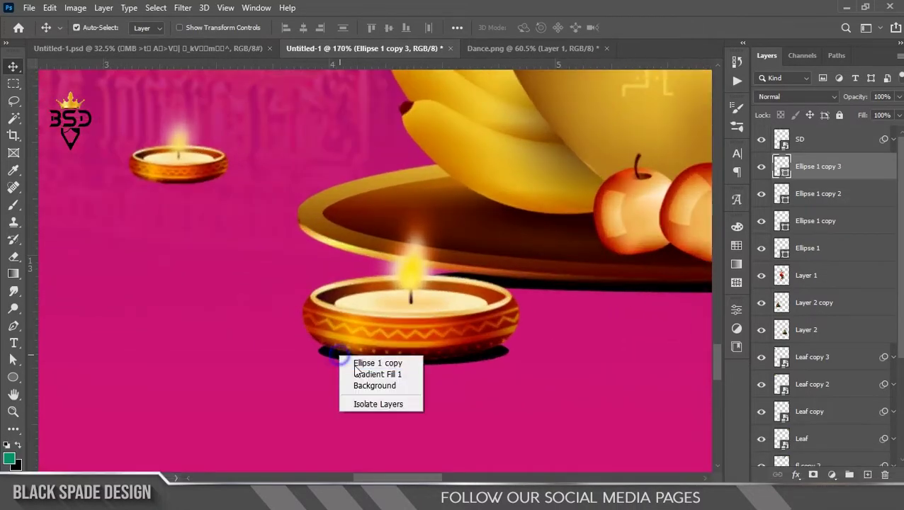
pyautogui.click(356, 364)
pyautogui.moveTo(350, 359); pyautogui.dragTo(137, 186)
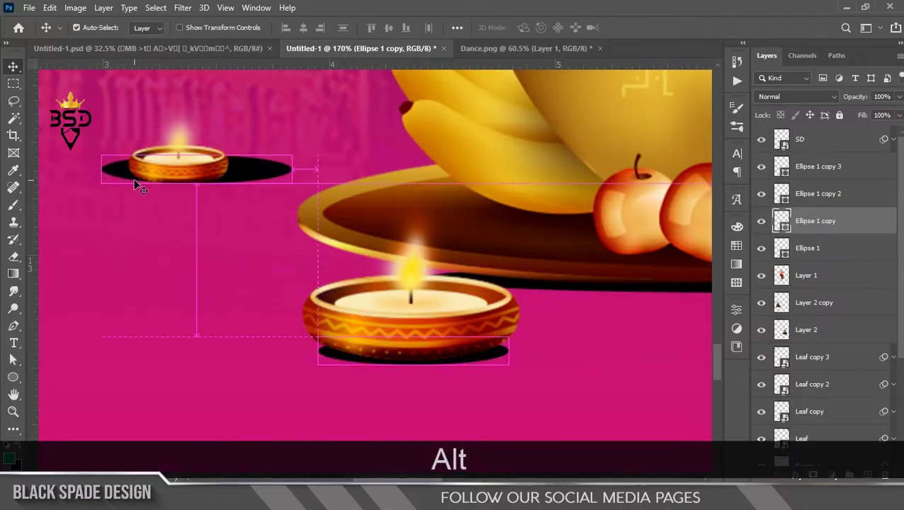
# Step: Scale the rear-left lamp's shadow to 43.45% width and 69.35% height and fit it against the lamp's base
pyautogui.hotkey('ctrl', 't')
pyautogui.scroll(2, 183, 190)
pyautogui.moveTo(313, 185); pyautogui.dragTo(388, 245)
pyautogui.moveTo(329, 260); pyautogui.dragTo(333, 236)
pyautogui.press('Return')
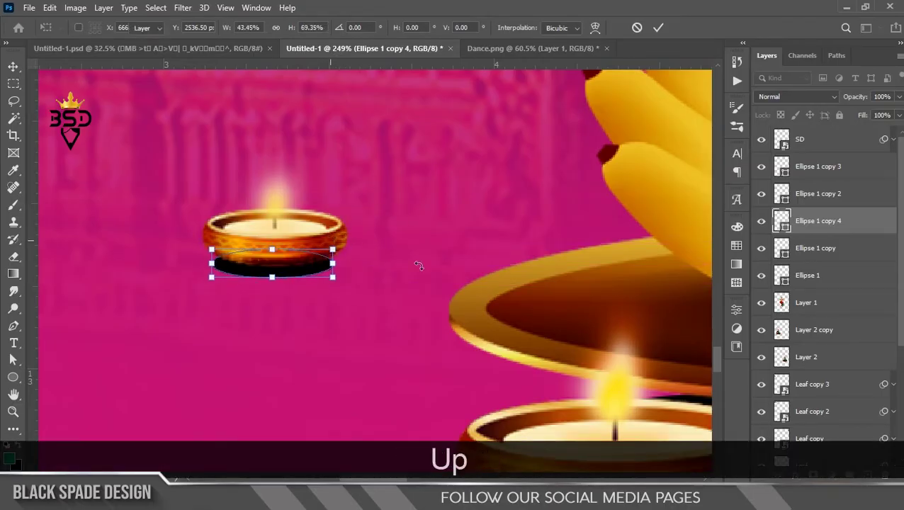
pyautogui.press('Up')
pyautogui.press('Up')
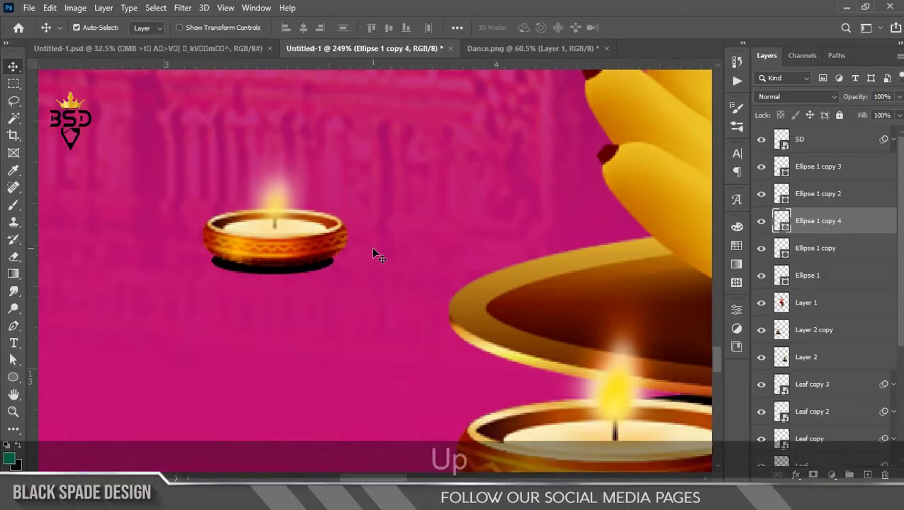
# Step: Duplicate the Ellipse 1 copy shadow and enlarge it to 319.76% width and 268% height under the left dancer's skirt
pyautogui.scroll(-5, 357, 263)
pyautogui.scroll(-4, 361, 263)
pyautogui.scroll(5, 432, 286)
pyautogui.scroll(-2, 433, 292)
pyautogui.press('space')
pyautogui.scroll(2, 432, 292)
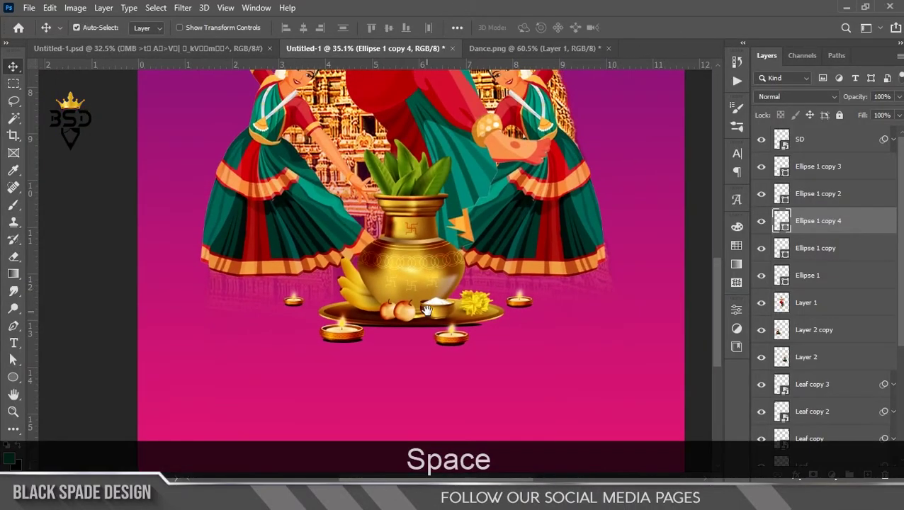
pyautogui.click(820, 257)
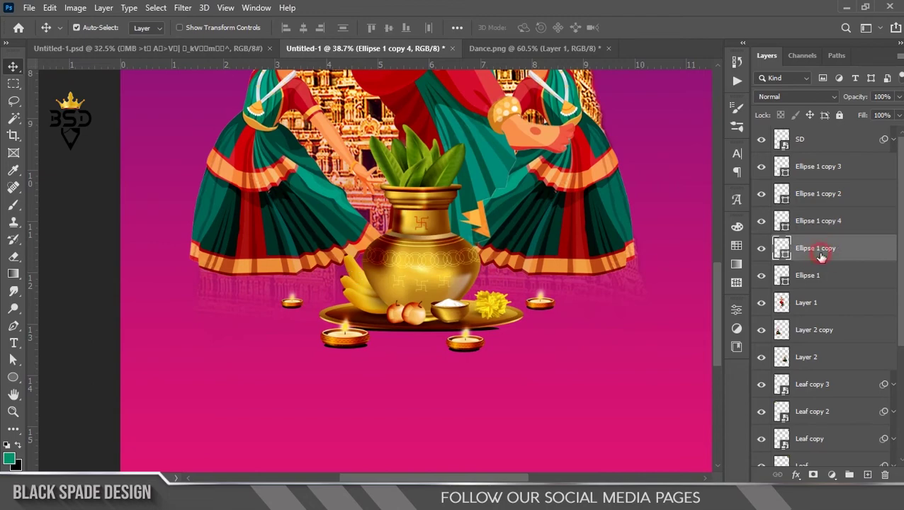
pyautogui.hotkey('ctrl', 'j')
pyautogui.hotkey('ctrl', 't')
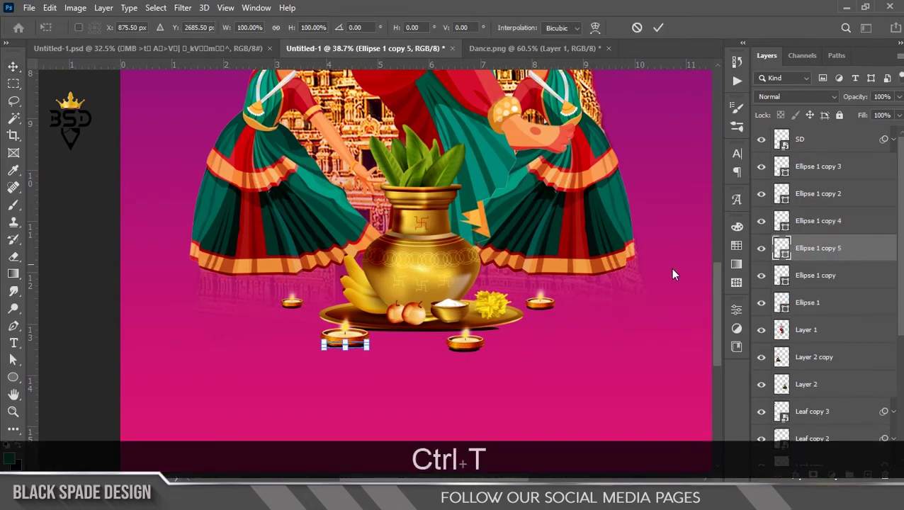
pyautogui.moveTo(357, 346); pyautogui.dragTo(351, 284)
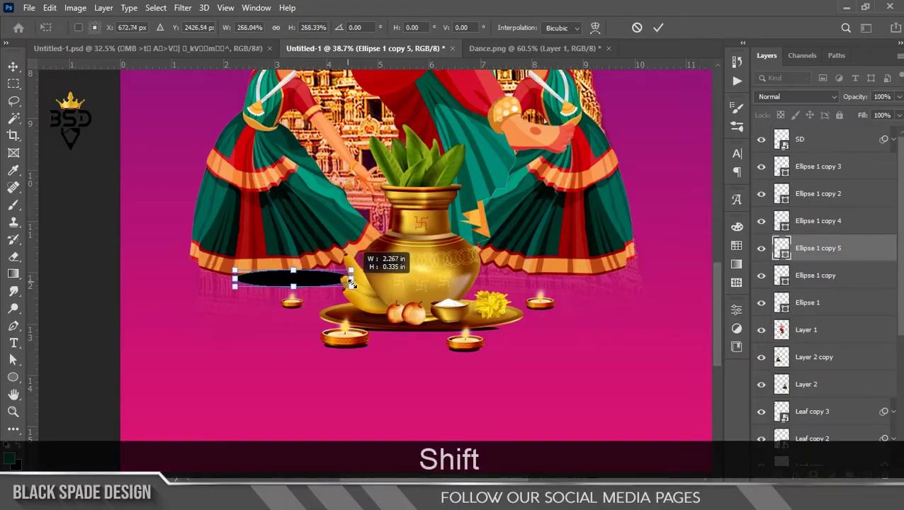
pyautogui.moveTo(234, 285); pyautogui.dragTo(215, 277)
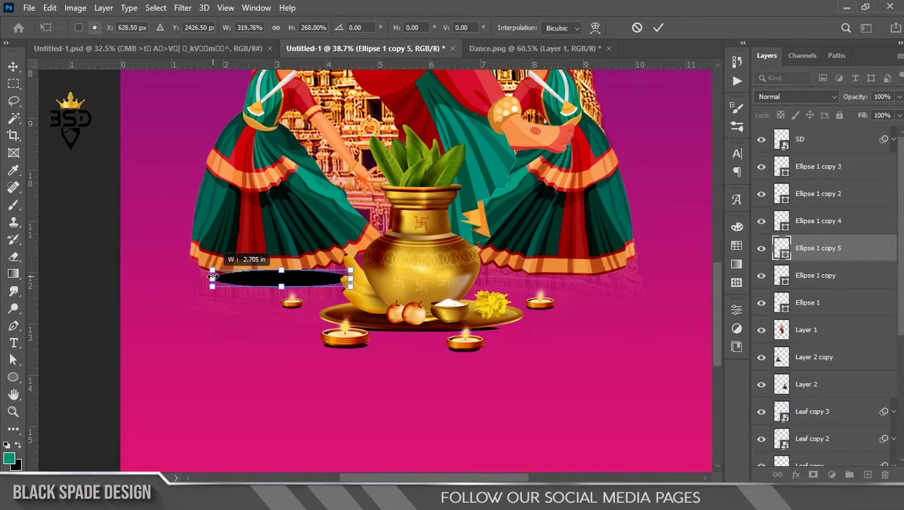
pyautogui.press('Return')
# Step: Move the left dancer's shadow layer below Layer 2 and nudge it up against the skirt hem
pyautogui.moveTo(813, 252); pyautogui.dragTo(793, 397)
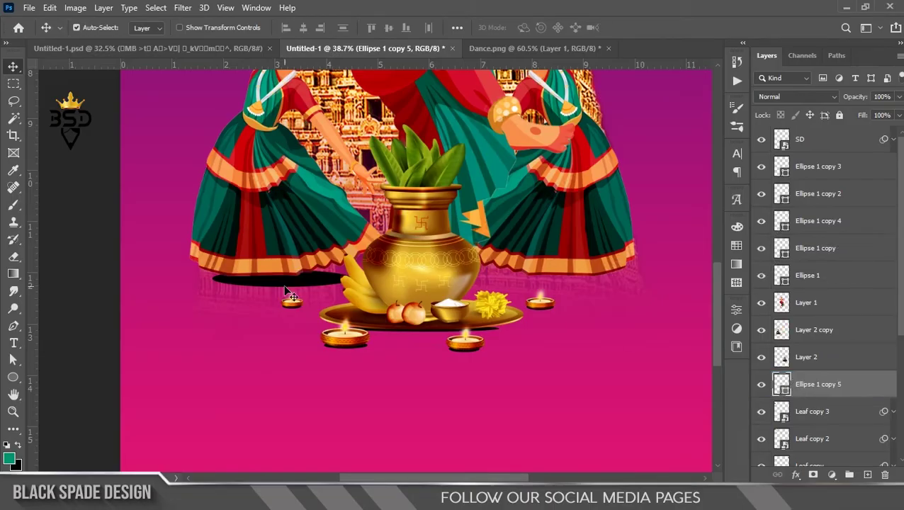
pyautogui.press('Up')
pyautogui.press('Up')
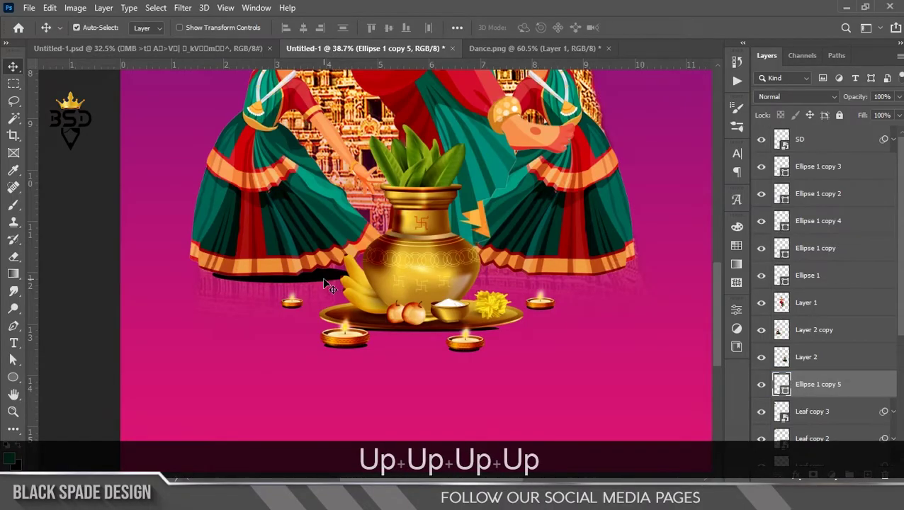
# Step: Duplicate the left dancer's shadow under the right dancer's skirt
pyautogui.scroll(3, 587, 277)
pyautogui.moveTo(563, 289); pyautogui.dragTo(585, 286)
pyautogui.scroll(-3, 578, 290)
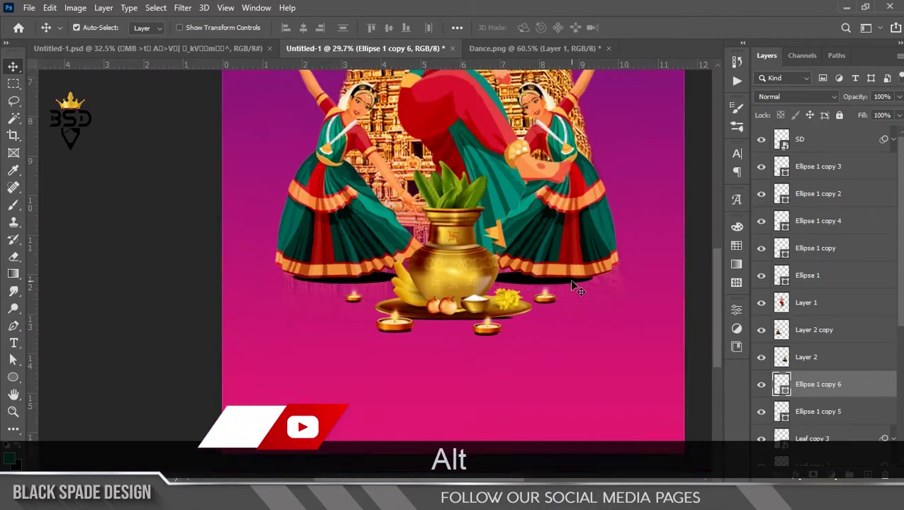
# Step: Add a new empty layer directly above Ellipse 1 copy 5
pyautogui.scroll(-4, 578, 289)
pyautogui.scroll(4, 414, 262)
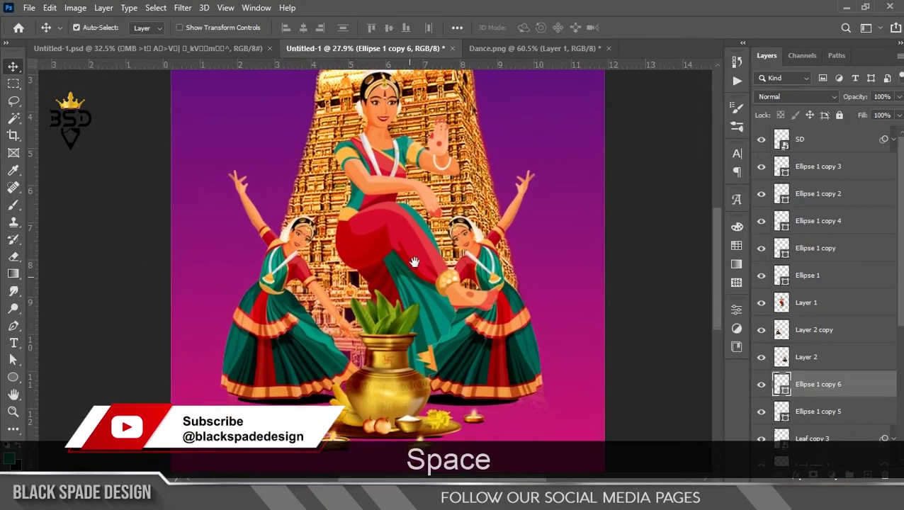
pyautogui.moveTo(414, 262); pyautogui.dragTo(416, 255)
pyautogui.scroll(-3, 417, 269)
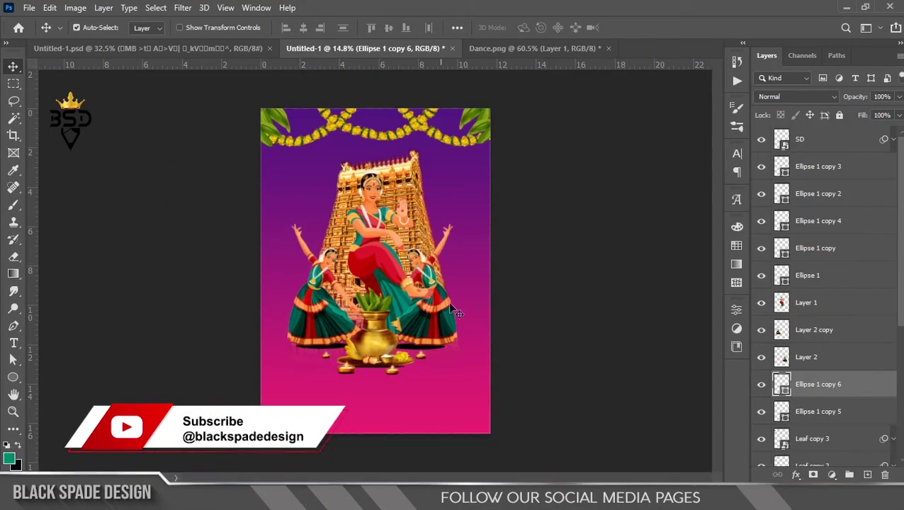
pyautogui.scroll(3, 373, 304)
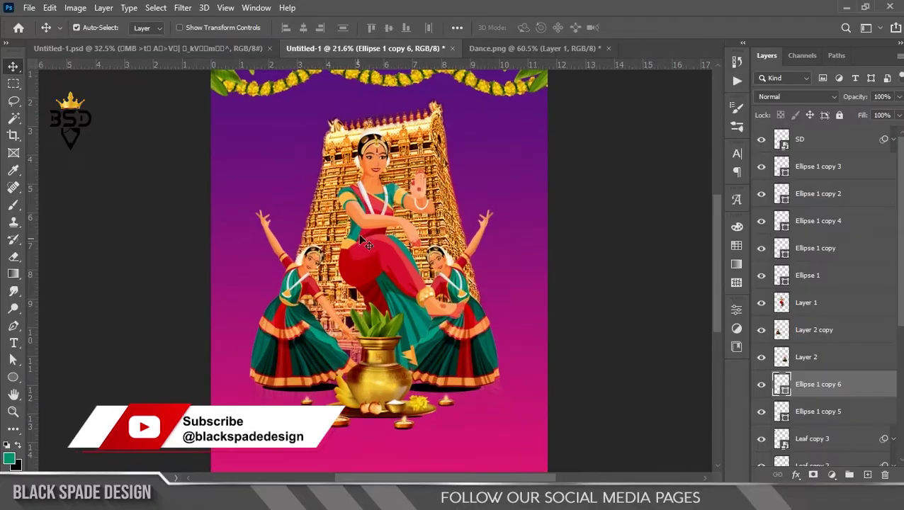
pyautogui.scroll(-5, 900, 360)
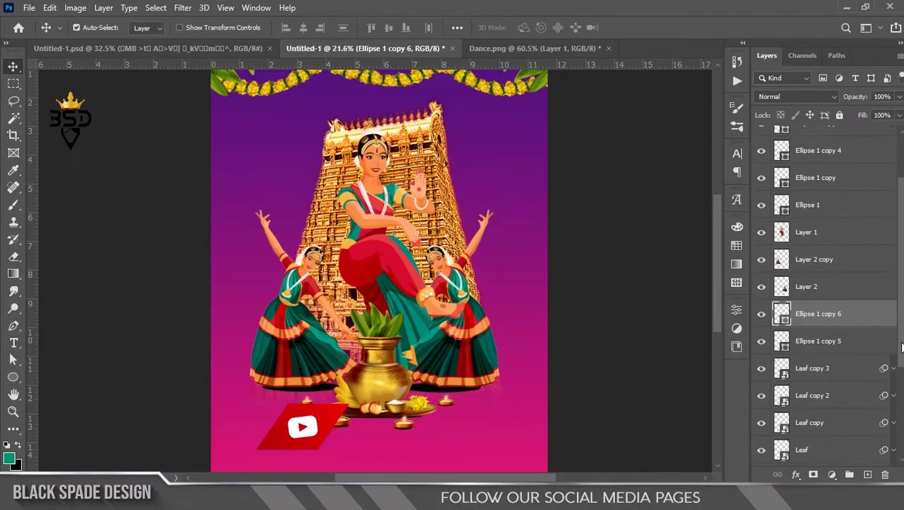
pyautogui.click(838, 318)
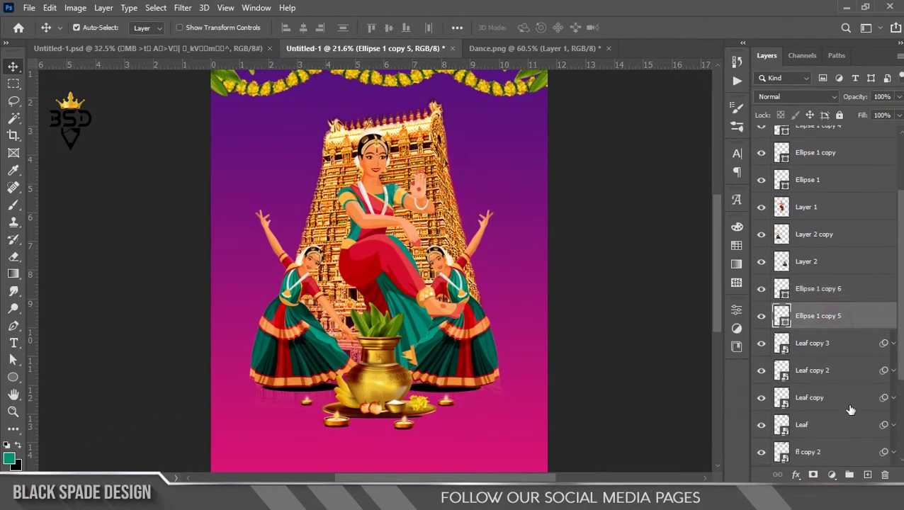
pyautogui.click(867, 474)
# Step: Paint one white (#ffffff) glow with a soft 1600-pixel brush over the temple, behind the central dancer
pyautogui.press('b')
pyautogui.press(']')
pyautogui.press(']')
pyautogui.press(']')
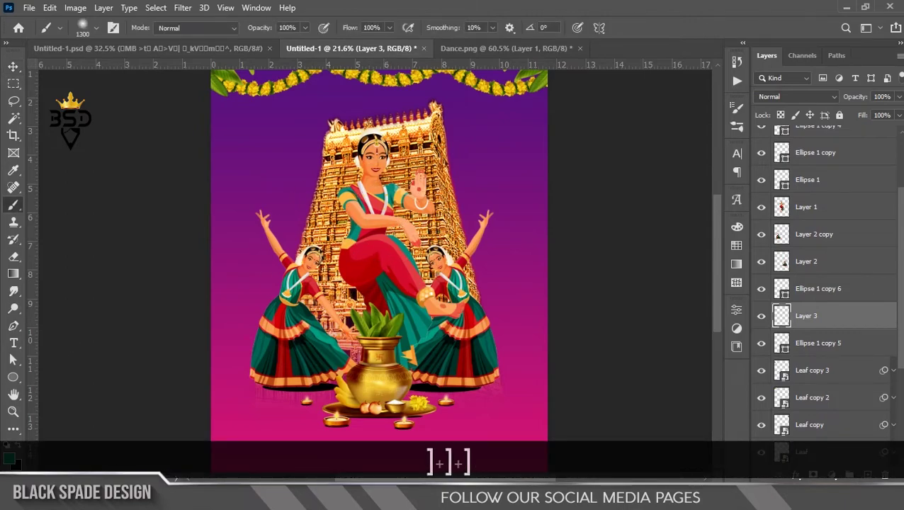
pyautogui.click(9, 458)
pyautogui.moveTo(577, 165); pyautogui.dragTo(518, 87)
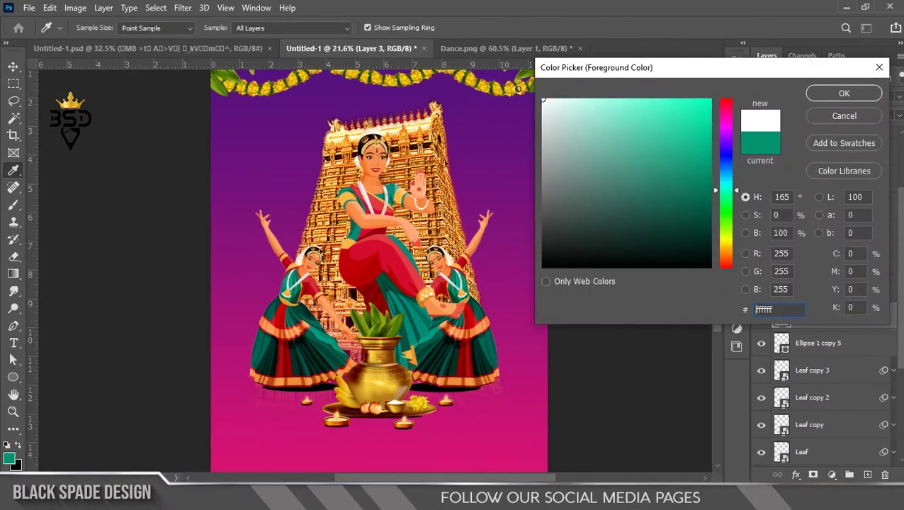
pyautogui.click(841, 94)
pyautogui.press(']')
pyautogui.press(']')
pyautogui.press(']')
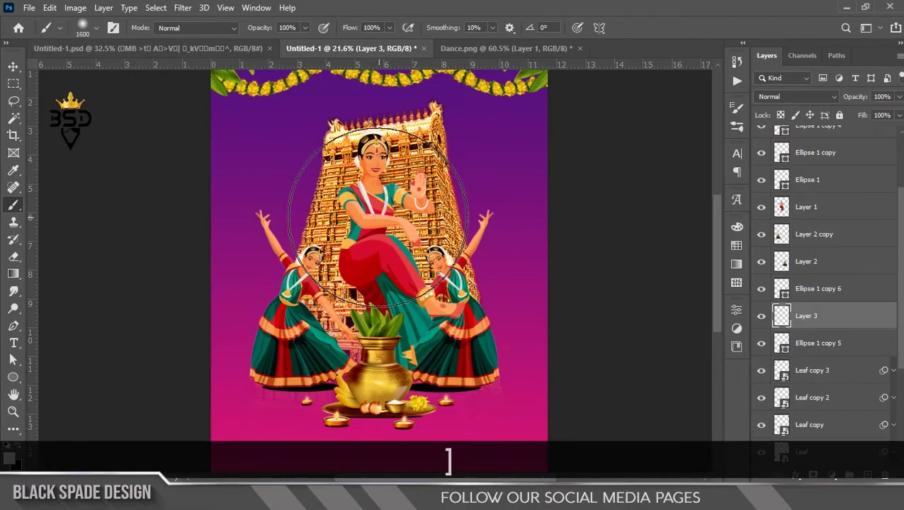
pyautogui.click(377, 216)
pyautogui.press('v')
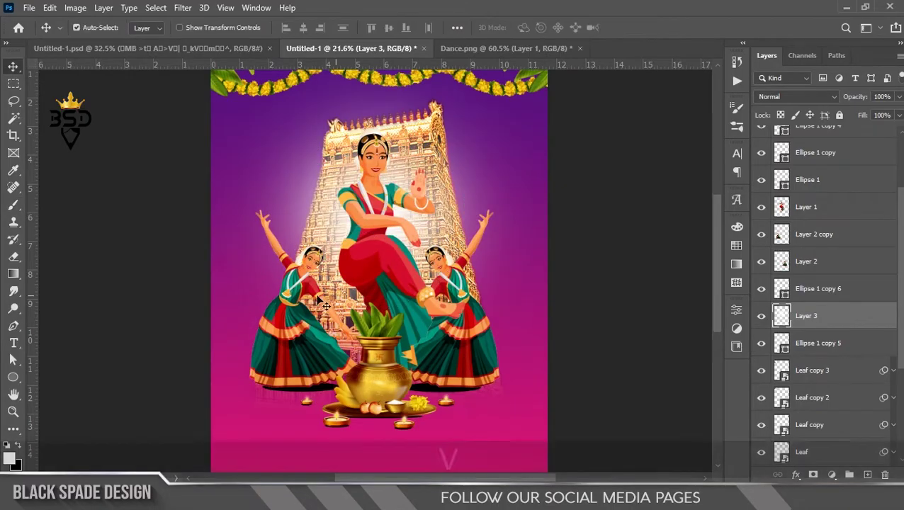
# Step: Lower the opacity of the white glow on Layer 3 to 69%
pyautogui.scroll(1, 383, 196)
pyautogui.press('space')
pyautogui.moveTo(383, 196); pyautogui.dragTo(419, 264)
pyautogui.moveTo(866, 98); pyautogui.dragTo(841, 96)
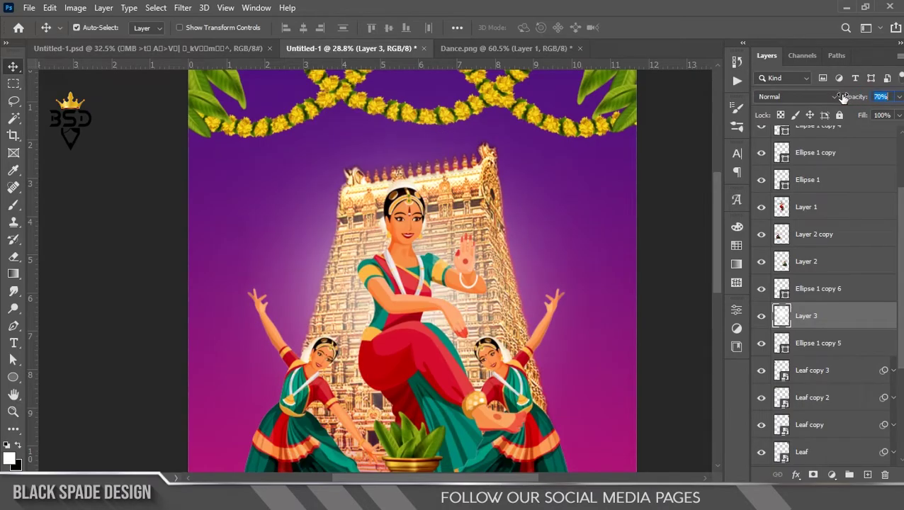
# Step: Select the Temple layer from the layers under the temple image and nudge it up
pyautogui.scroll(-3, 474, 237)
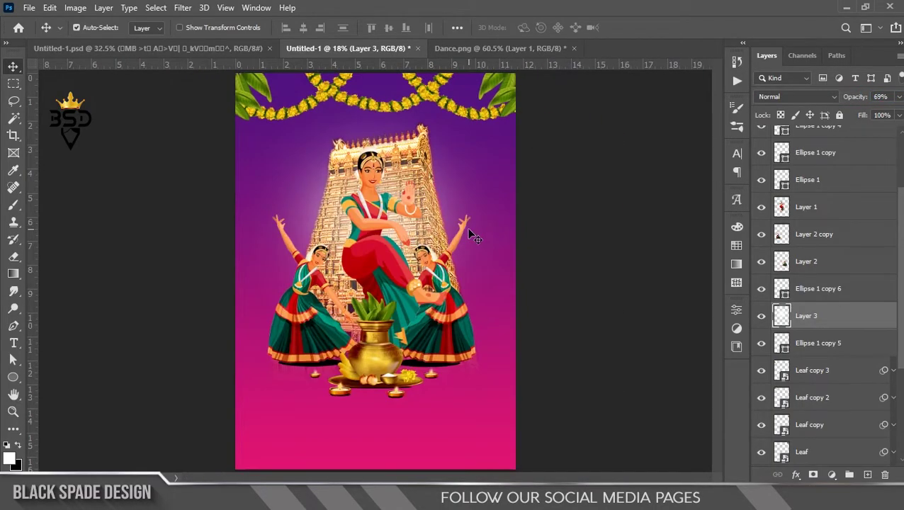
pyautogui.scroll(1, 508, 223)
pyautogui.press('space')
pyautogui.rightClick(415, 174)
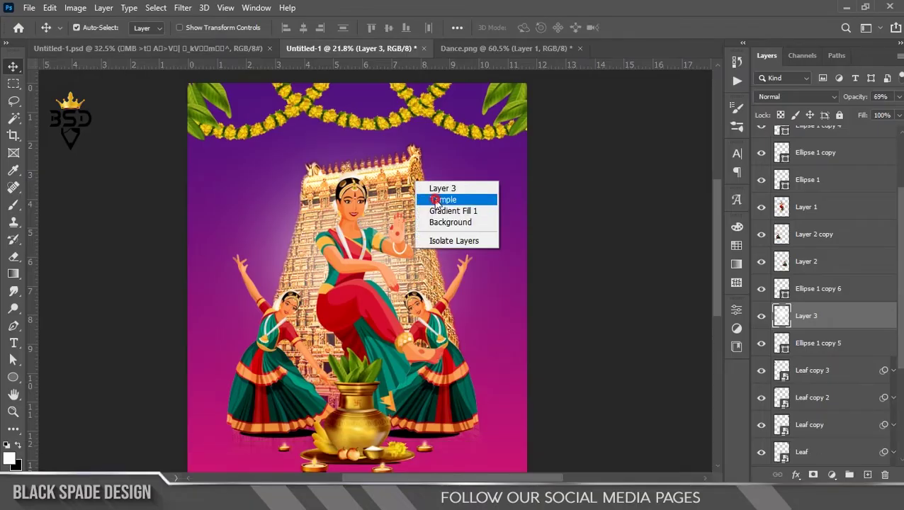
pyautogui.click(433, 195)
pyautogui.press('Up')
pyautogui.scroll(-3, 388, 214)
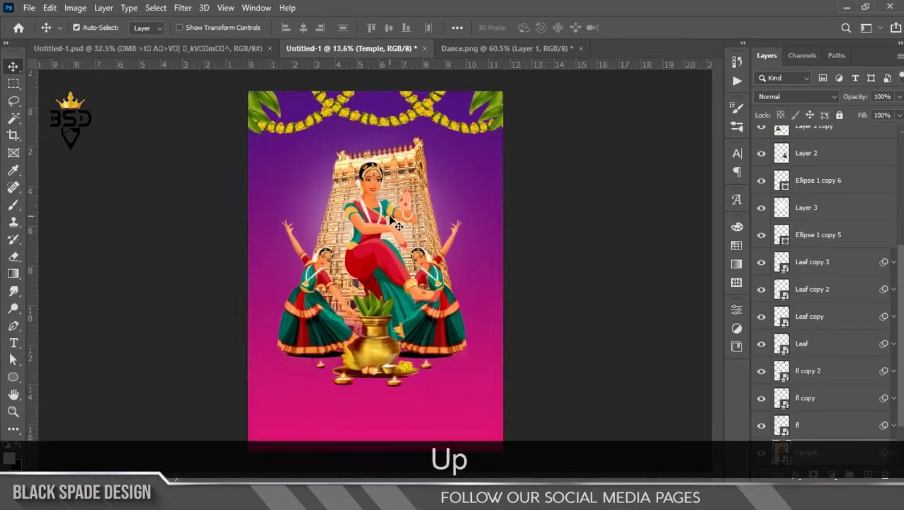
# Step: Move the temple slightly higher and scale it proportionally about its centre to 79.08%
pyautogui.scroll(3, 405, 181)
pyautogui.hotkey('ctrl', 't')
pyautogui.moveTo(405, 181); pyautogui.dragTo(404, 173)
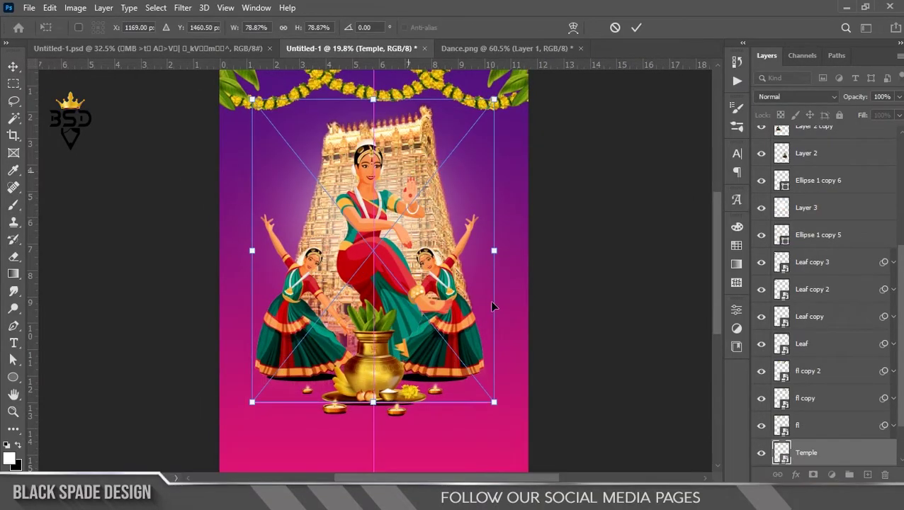
pyautogui.moveTo(500, 403); pyautogui.dragTo(500, 403)
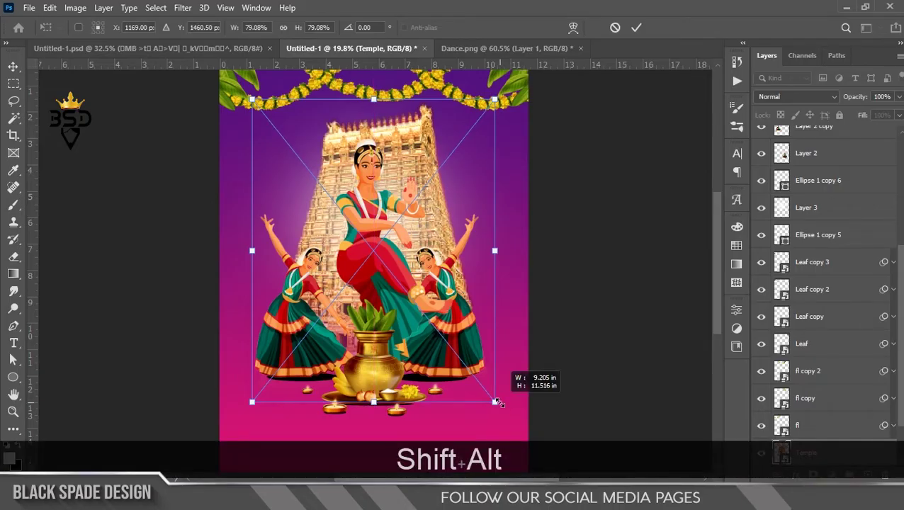
pyautogui.press('Return')
# Step: Place the particals image from the file browser into the poster, directly above the Gradient Fill 1 layer
pyautogui.scroll(3, 399, 351)
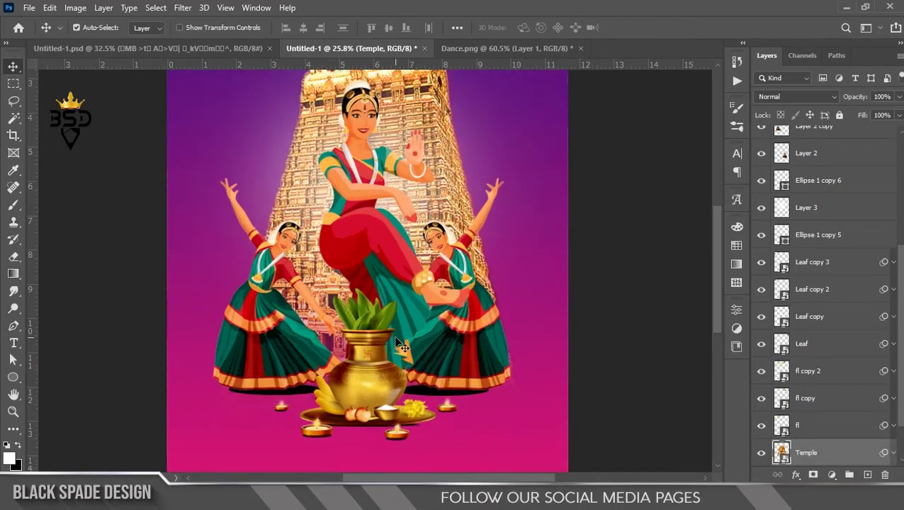
pyautogui.press('space')
pyautogui.scroll(-2, 396, 364)
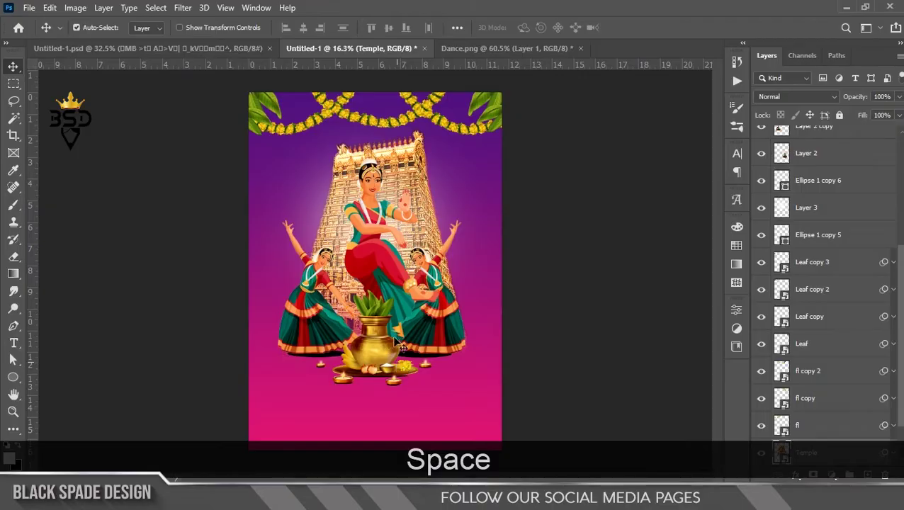
pyautogui.scroll(1, 394, 254)
pyautogui.moveTo(902, 384); pyautogui.dragTo(902, 413)
pyautogui.click(829, 423)
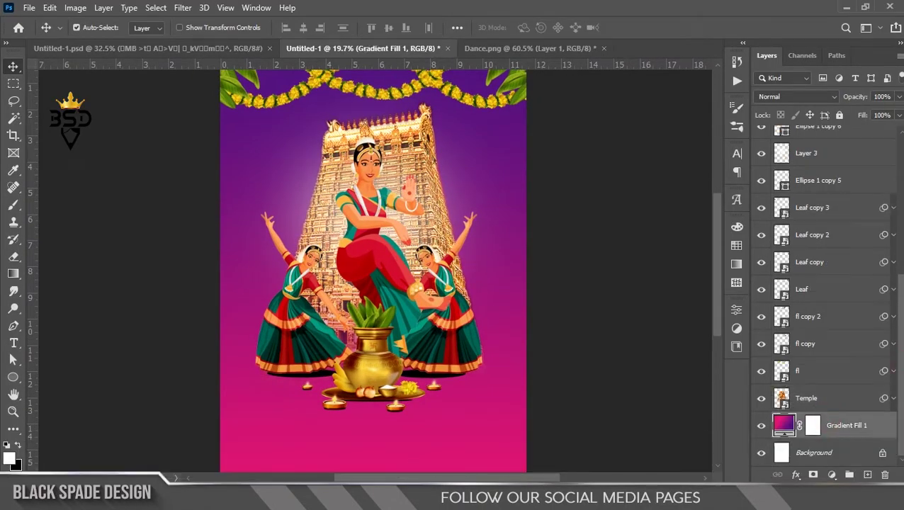
pyautogui.hotkey('alt', 'Tab')
pyautogui.doubleClick(367, 149)
pyautogui.moveTo(366, 159); pyautogui.dragTo(529, 165)
pyautogui.press('Return')
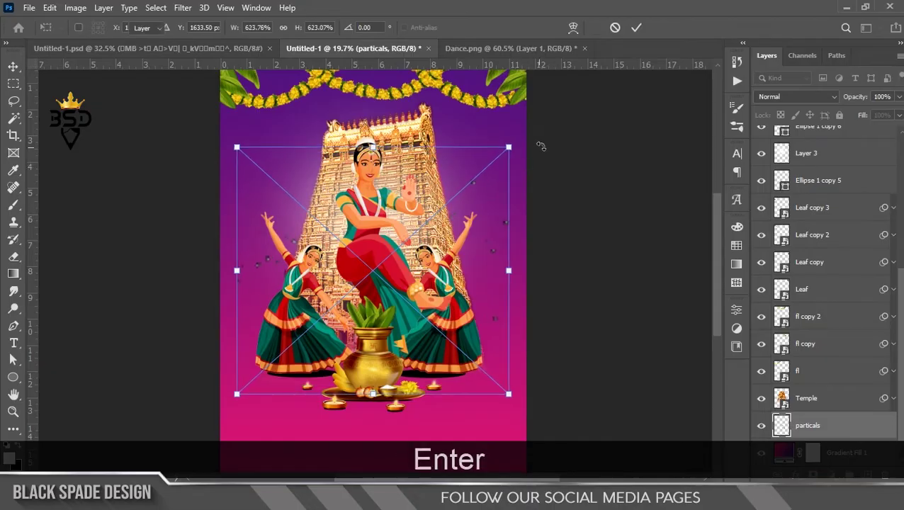
# Step: Move the particals layer above Temple and set its blend mode to Screen
pyautogui.moveTo(807, 426); pyautogui.dragTo(806, 389)
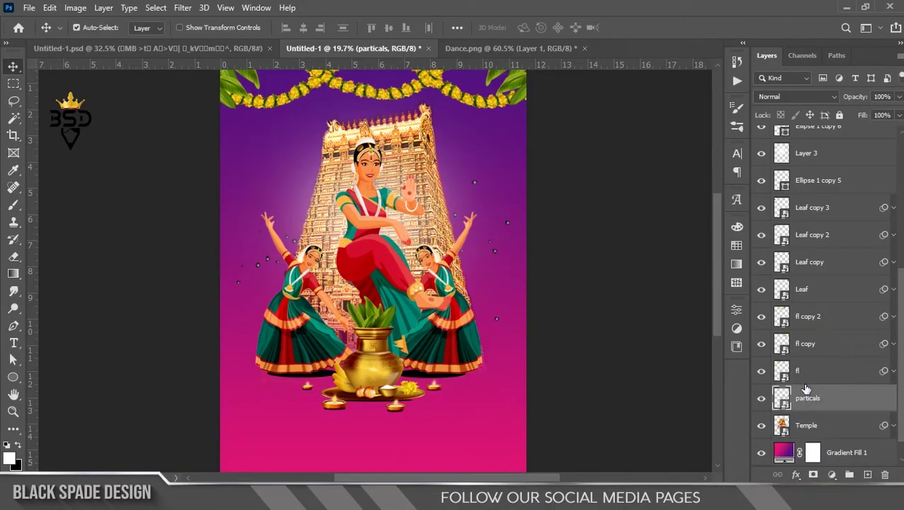
pyautogui.click(790, 101)
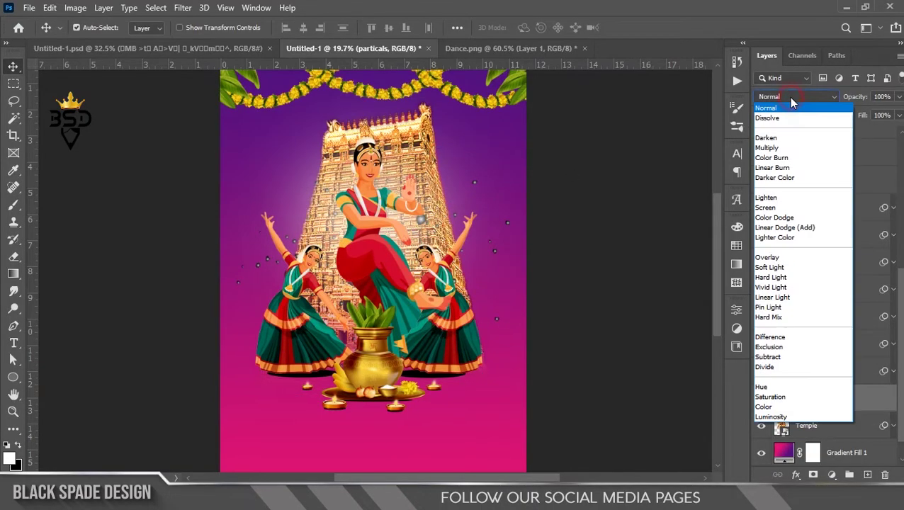
pyautogui.click(771, 207)
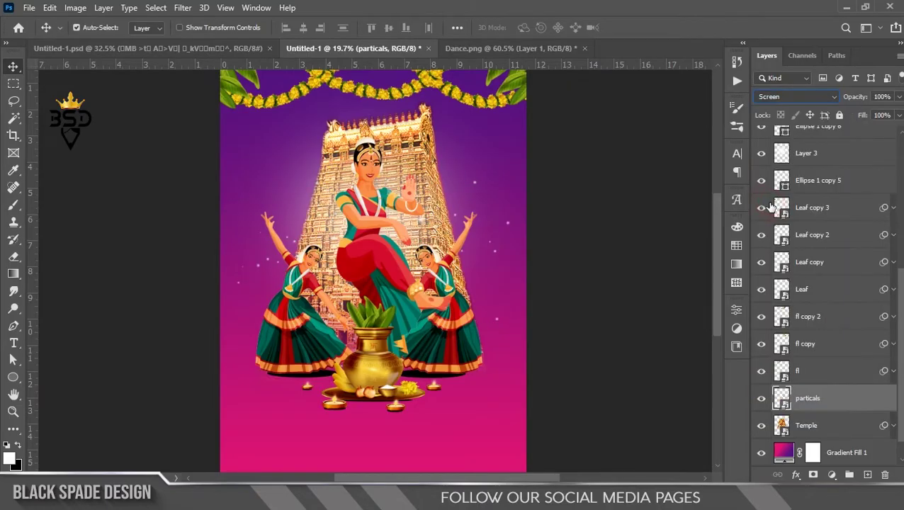
# Step: Enlarge the particals image about its centre to 730.03% so it spans the poster's width
pyautogui.hotkey('ctrl', 't')
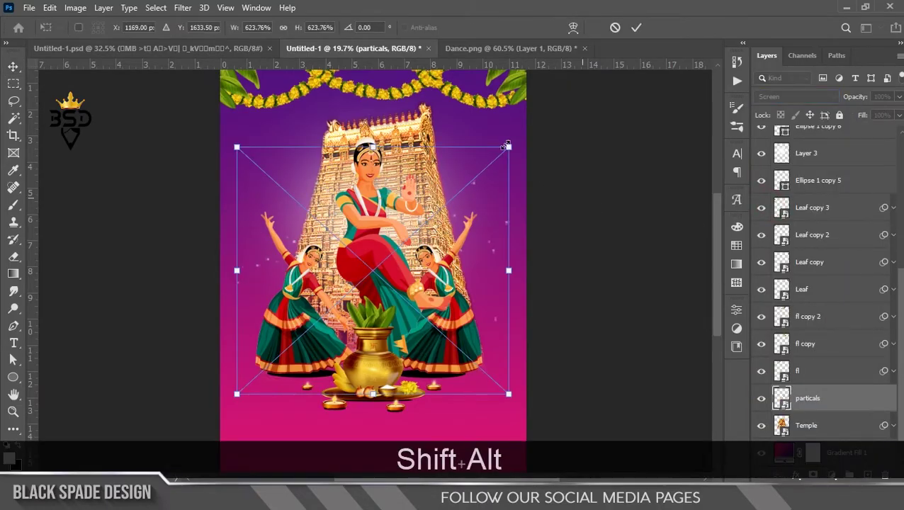
pyautogui.moveTo(518, 140); pyautogui.dragTo(533, 128)
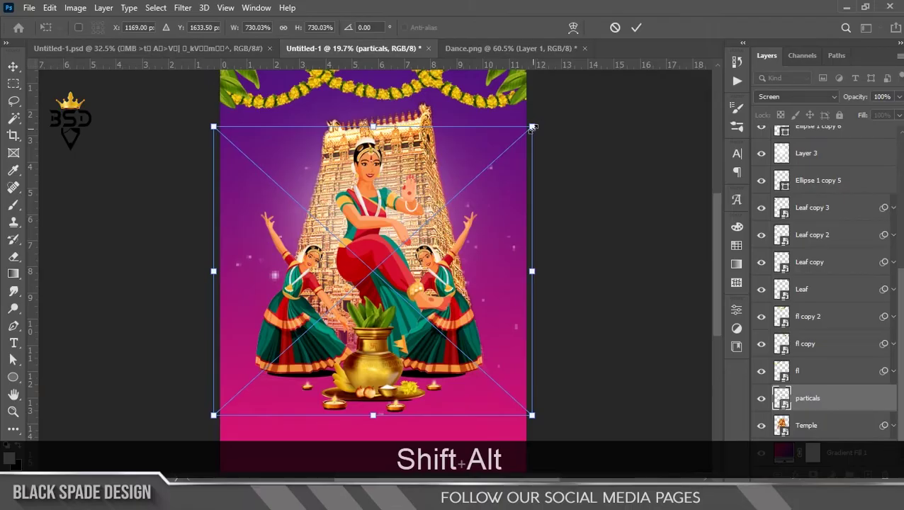
pyautogui.press('Return')
pyautogui.hotkey('ctrl', '-')
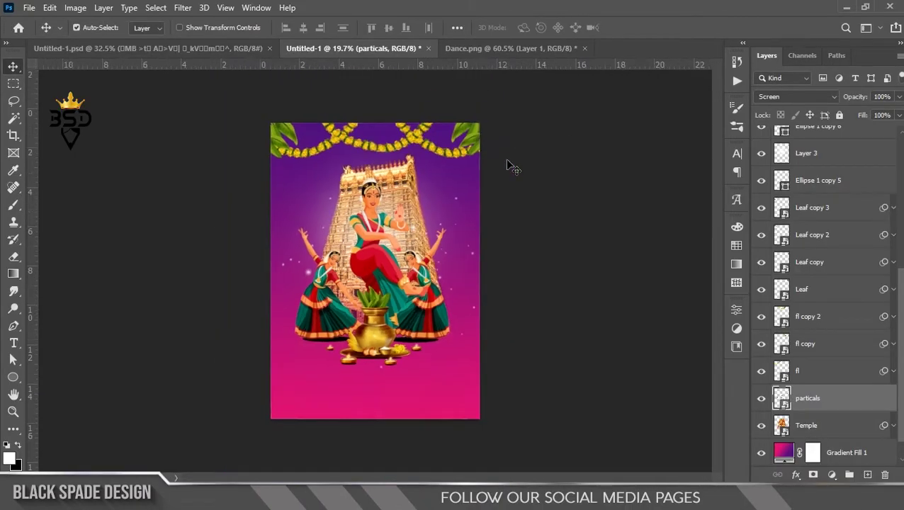
# Step: Select the SD layer at the top of the layer stack
pyautogui.hotkey('ctrl', '+')
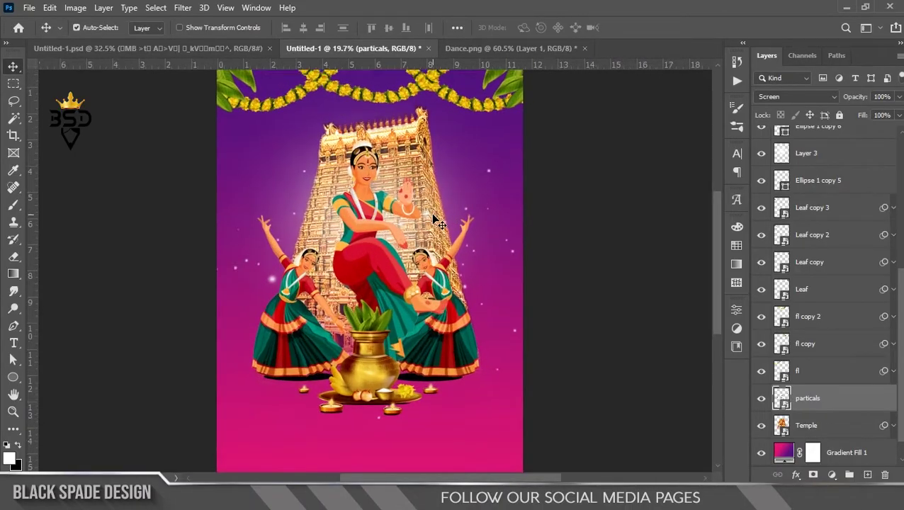
pyautogui.scroll(2, 431, 219)
pyautogui.moveTo(434, 309); pyautogui.dragTo(474, 105)
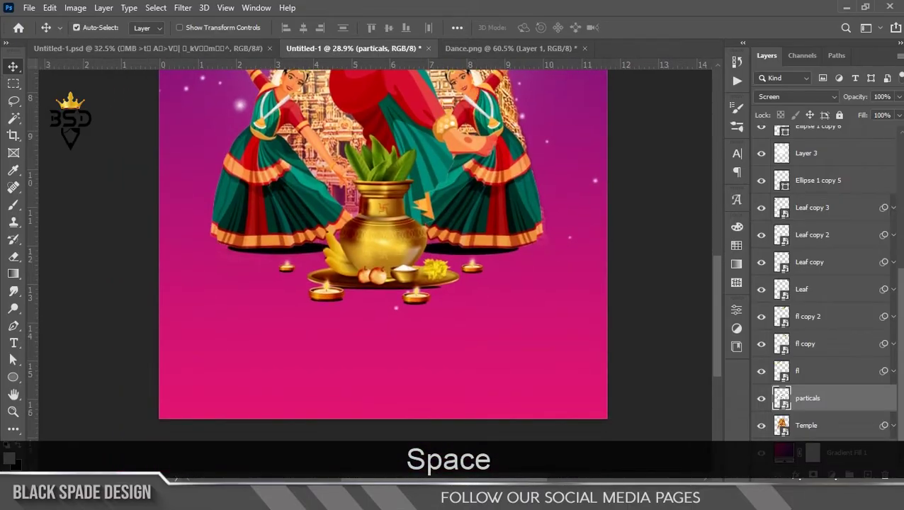
pyautogui.scroll(5, 822, 283)
pyautogui.click(834, 140)
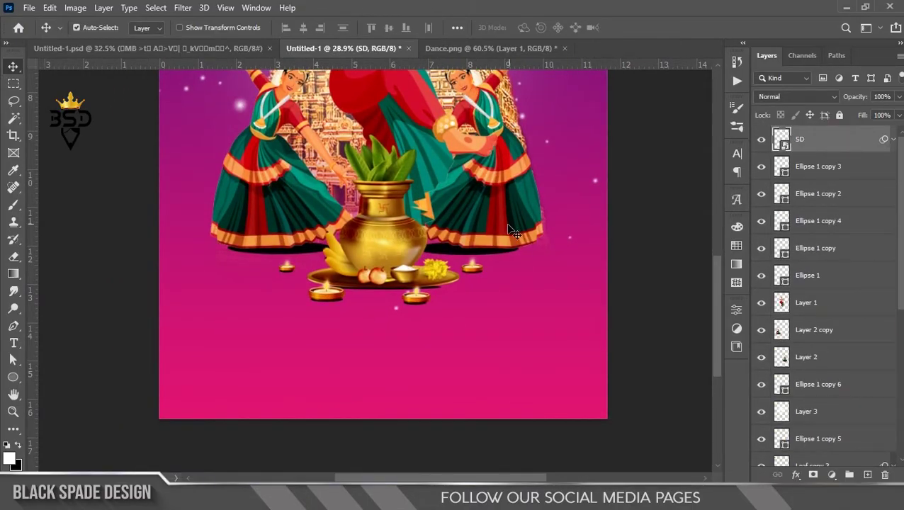
# Step: Copy the second text line, "தமிழ் புத்தாண்டு", from the Untitled-1.psd document
pyautogui.click(161, 48)
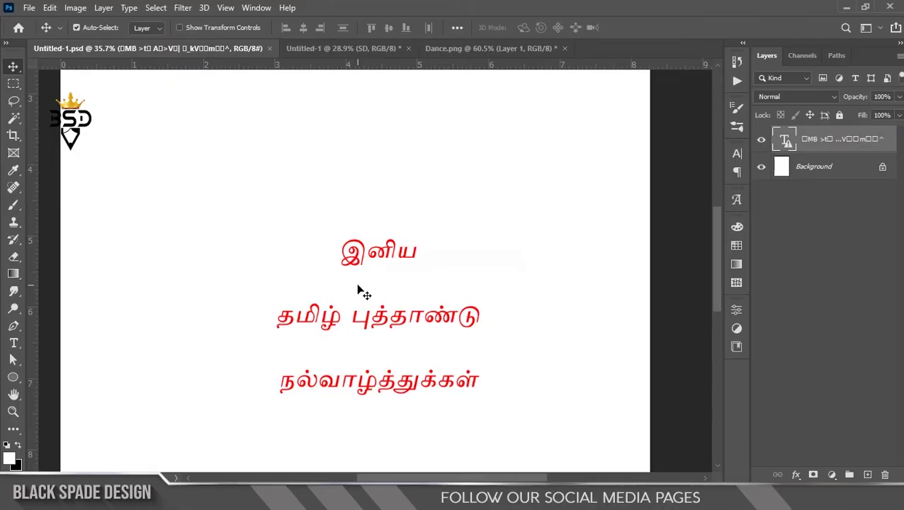
pyautogui.press('t')
pyautogui.click(399, 315)
pyautogui.click(465, 212)
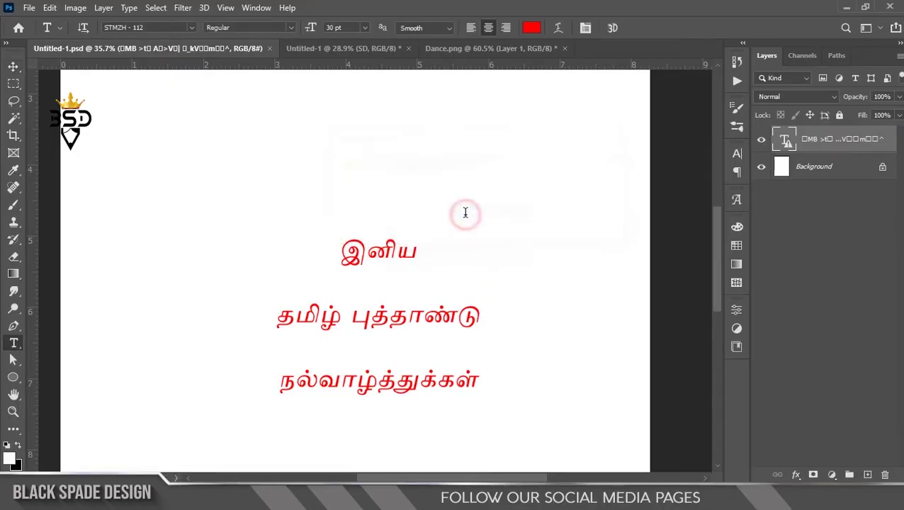
pyautogui.moveTo(480, 316); pyautogui.dragTo(253, 320)
pyautogui.hotkey('ctrl', 'c')
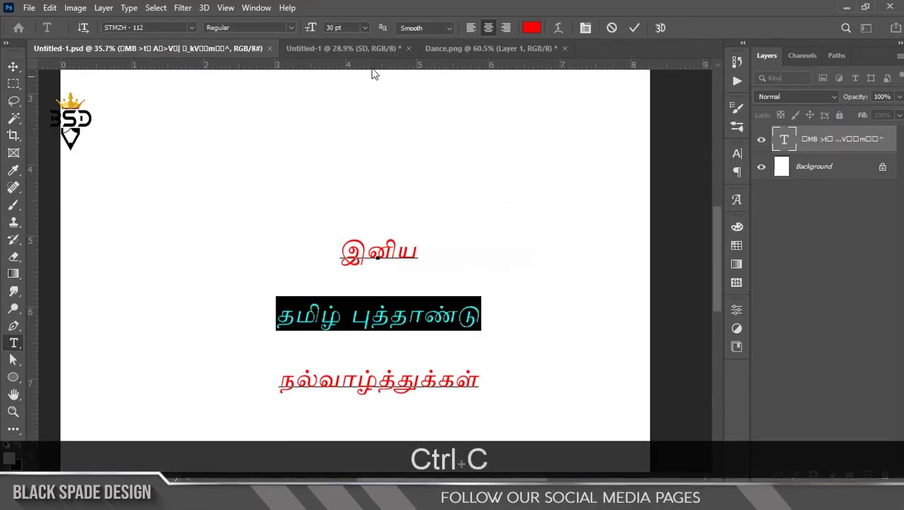
# Step: Paste "தமிழ் புத்தாண்டு" as a new text line below the golden pot in the poster and colour it white
pyautogui.click(354, 49)
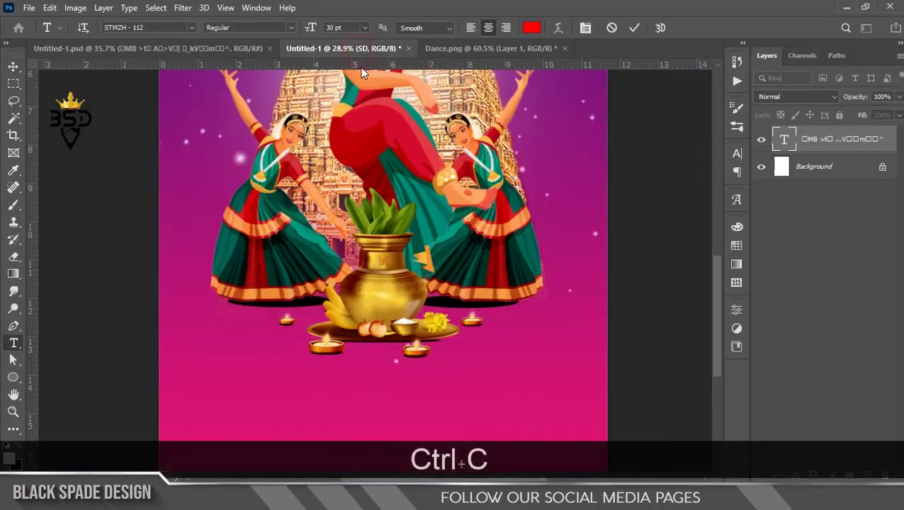
pyautogui.click(373, 403)
pyautogui.hotkey('ctrl', 'v')
pyautogui.hotkey('ctrl', 'a')
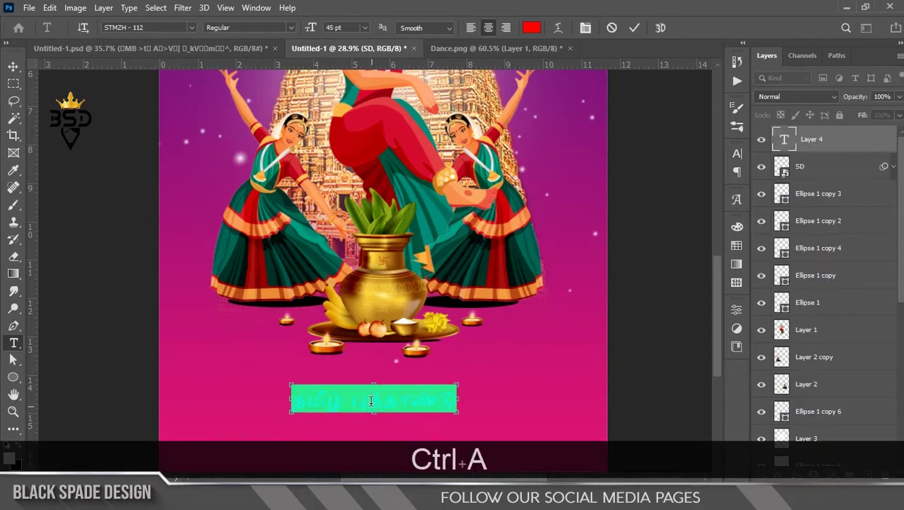
pyautogui.click(531, 28)
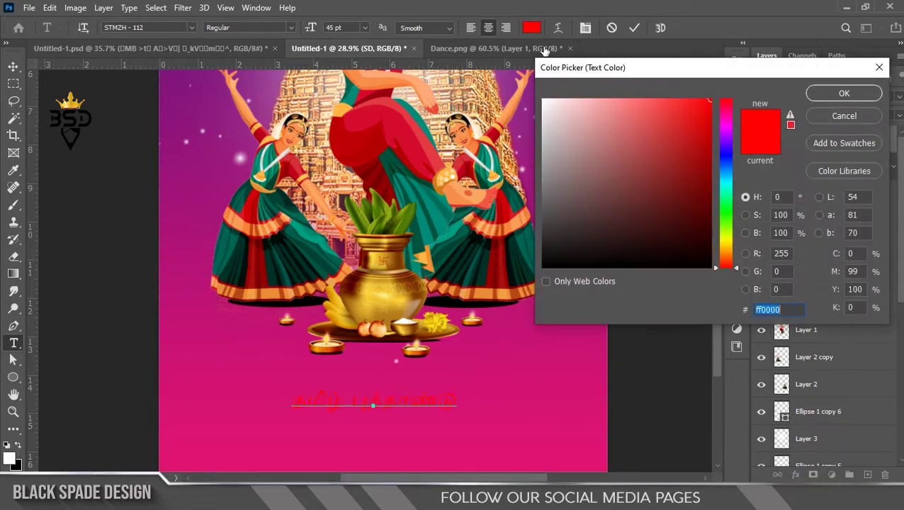
pyautogui.click(590, 117)
pyautogui.moveTo(590, 117); pyautogui.dragTo(543, 100)
pyautogui.click(844, 93)
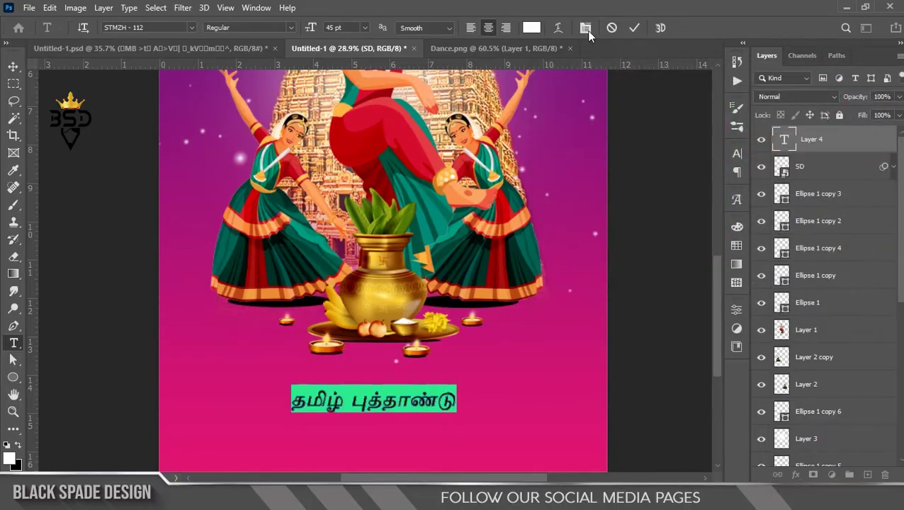
# Step: Set the "தமிழ் புத்தாண்டு" text to the STMZH - 063 font at 83 pt
pyautogui.click(585, 28)
pyautogui.click(658, 174)
pyautogui.moveTo(839, 400); pyautogui.dragTo(838, 209)
pyautogui.click(757, 228)
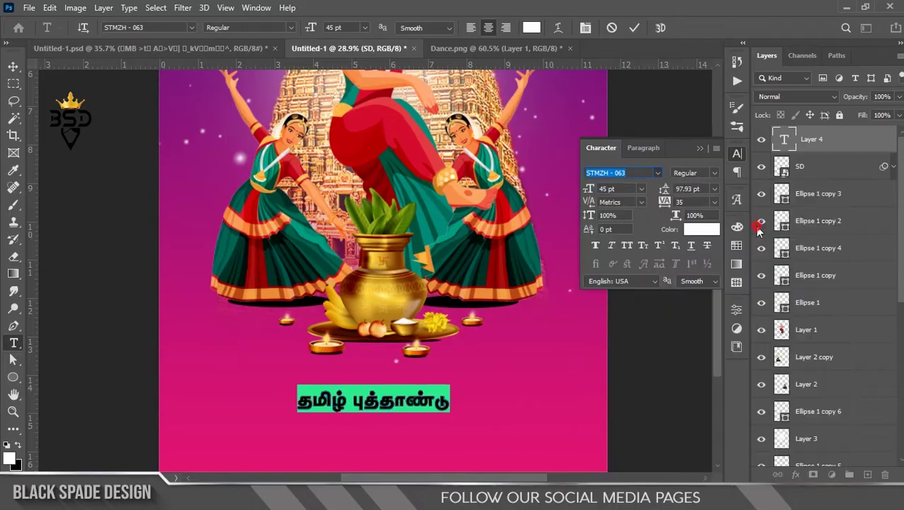
pyautogui.moveTo(597, 188); pyautogui.dragTo(613, 191)
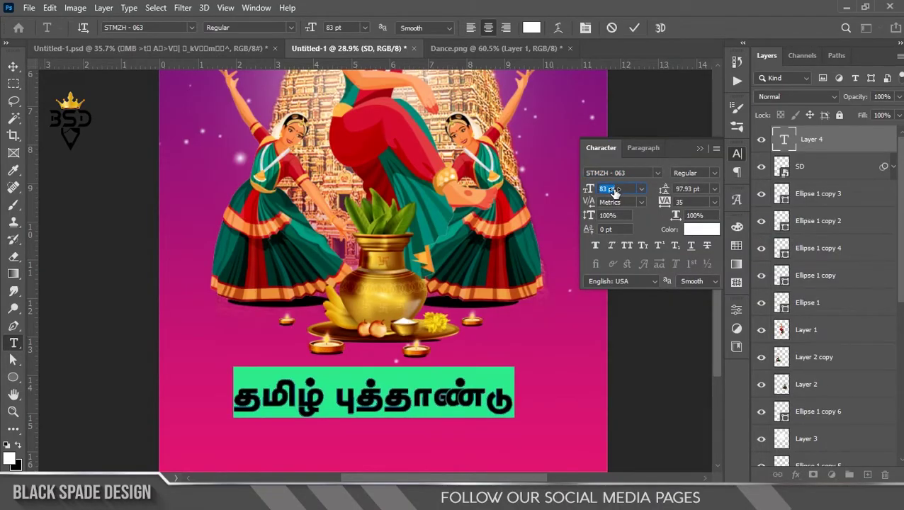
pyautogui.click(634, 29)
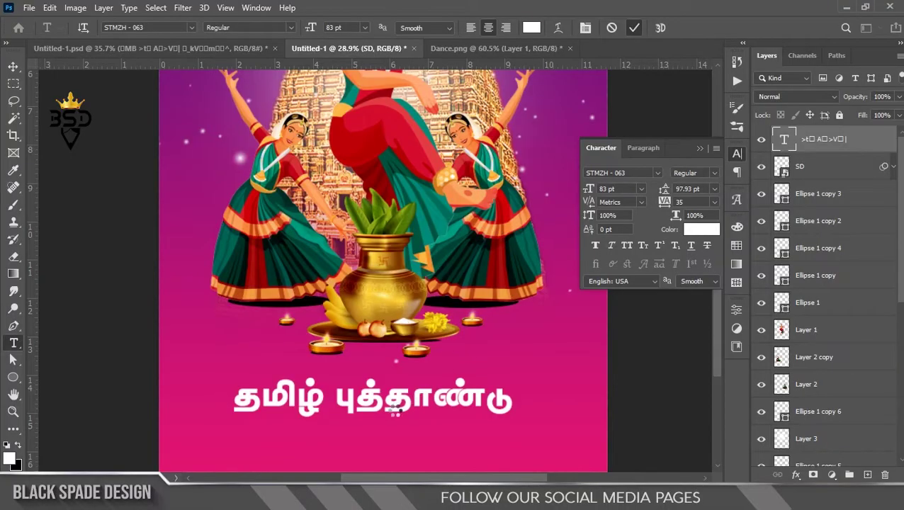
# Step: Duplicate the "தமிழ் புத்தாண்டு" text and place the copy slightly above the original, below the lamps
pyautogui.scroll(-3, 396, 410)
pyautogui.scroll(2, 396, 410)
pyautogui.moveTo(396, 410); pyautogui.dragTo(328, 249)
pyautogui.press('v')
pyautogui.scroll(2, 441, 306)
pyautogui.scroll(1, 400, 316)
# Step: Replace the upper text copy's wording with the first line, "இனிய", copied from Untitled-1.psd
pyautogui.click(214, 47)
pyautogui.press('t')
pyautogui.click(418, 252)
pyautogui.hotkey('ctrl', 'c')
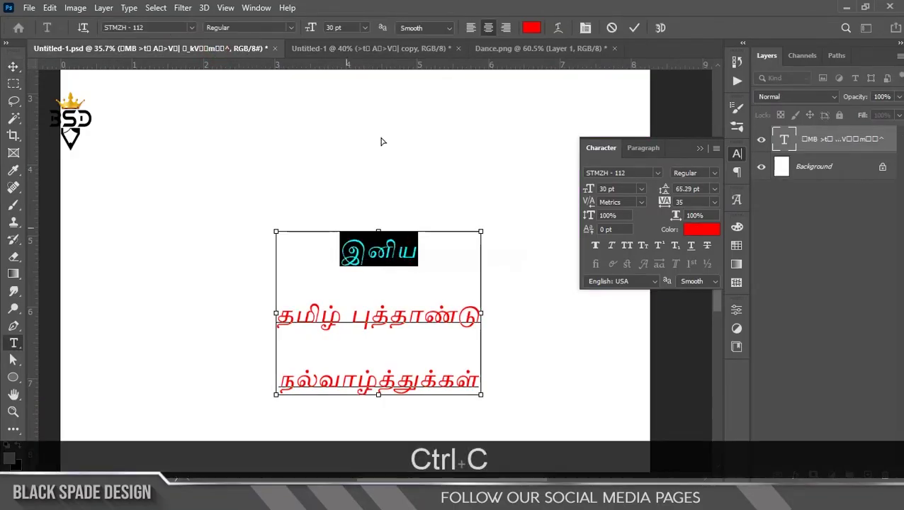
pyautogui.click(425, 48)
pyautogui.click(394, 340)
pyautogui.hotkey('ctrl', 'a')
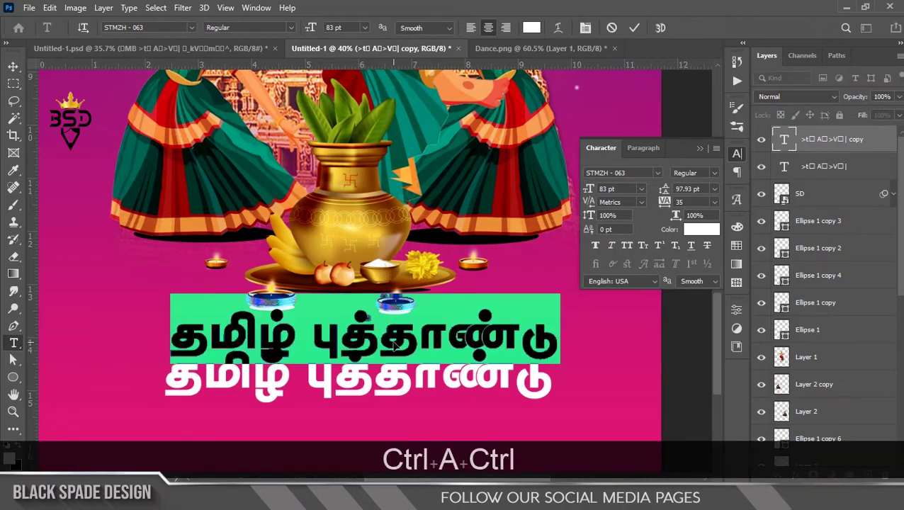
pyautogui.hotkey('ctrl', 'v')
# Step: Format the "இனிய" text in white (ffffff) with the STMZH - 017 font at 52 pt
pyautogui.hotkey('ctrl', 'a')
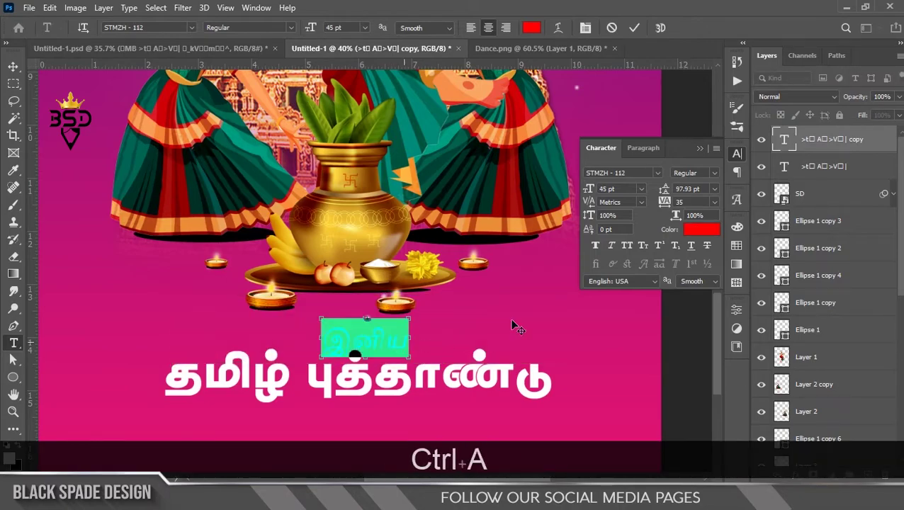
pyautogui.click(700, 231)
pyautogui.write('ffffff')
pyautogui.click(808, 96)
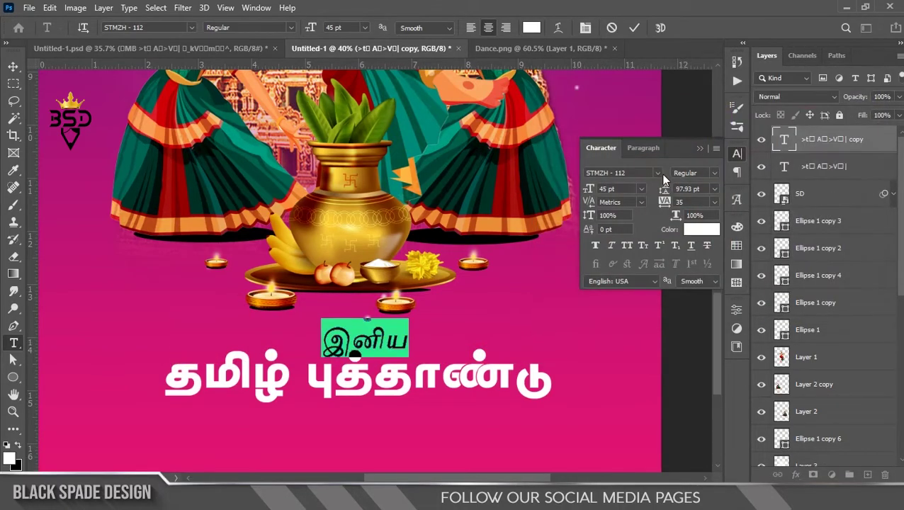
pyautogui.click(658, 173)
pyautogui.moveTo(838, 397); pyautogui.dragTo(830, 219)
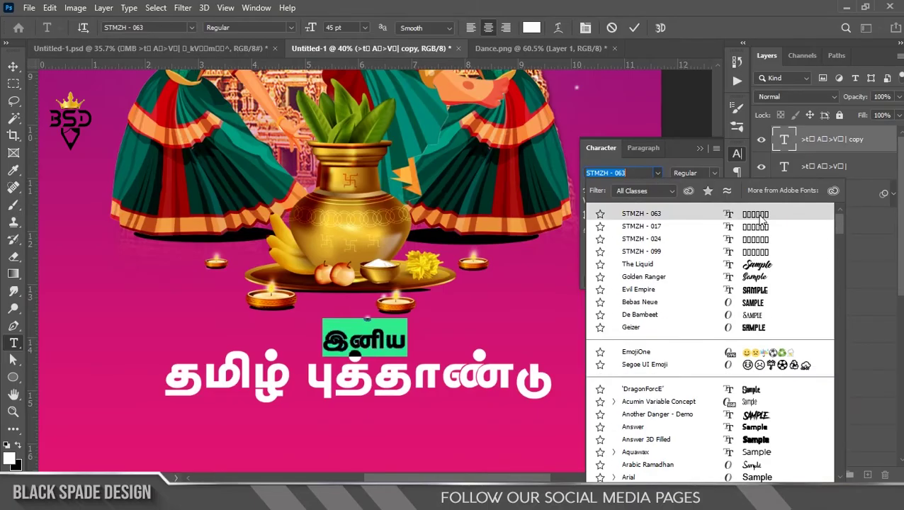
pyautogui.click(755, 227)
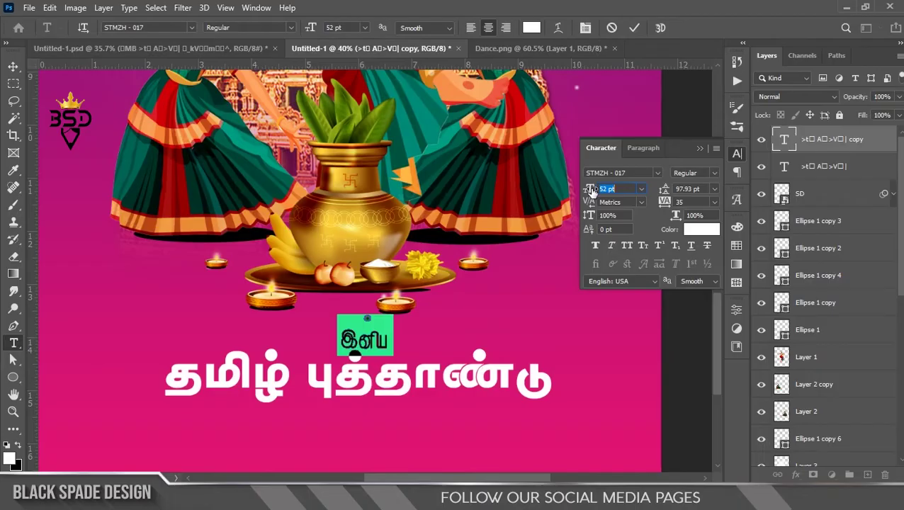
pyautogui.click(634, 28)
# Step: Duplicate the "இனிய" text straight down to below the large "தமிழ் புத்தாண்டு" line
pyautogui.press('v')
pyautogui.scroll(3, 376, 344)
pyautogui.moveTo(376, 344); pyautogui.dragTo(378, 293)
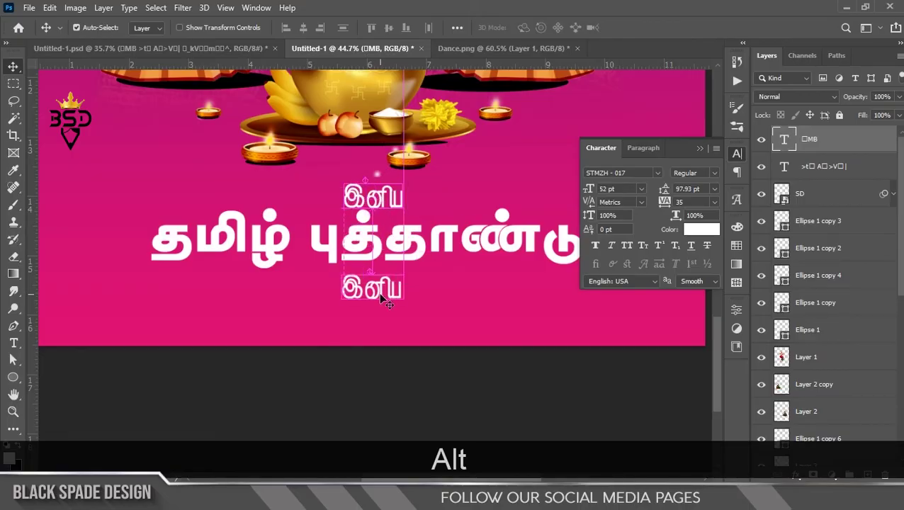
# Step: Replace the lower "இனிய" copy with the third line, "நல்வாழ்த்துக்கள்", copied from Untitled-1.psd
pyautogui.click(166, 47)
pyautogui.press('t')
pyautogui.click(386, 375)
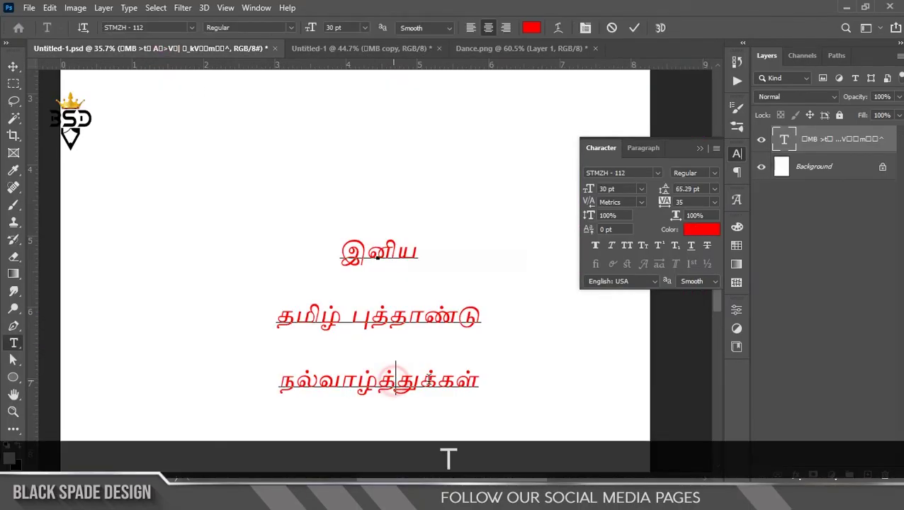
pyautogui.moveTo(480, 381); pyautogui.dragTo(269, 388)
pyautogui.hotkey('ctrl', 'c')
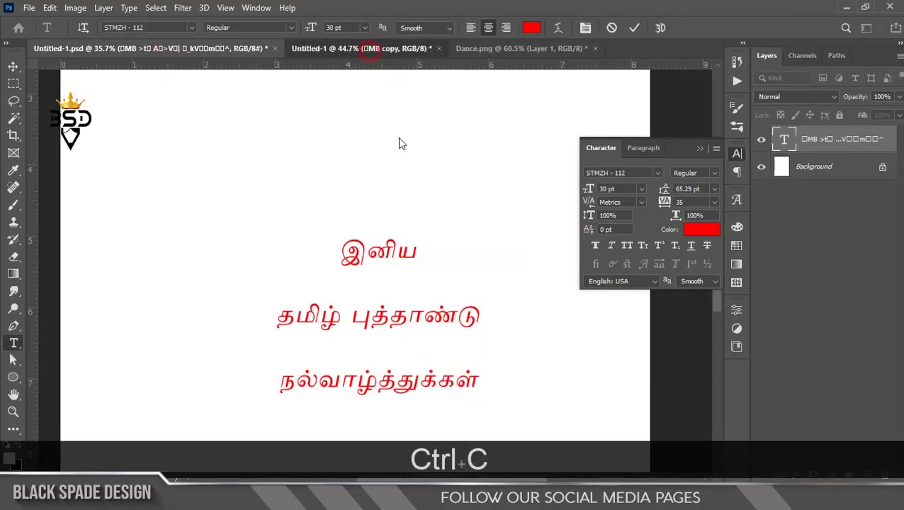
pyautogui.click(361, 48)
pyautogui.click(407, 415)
pyautogui.moveTo(406, 415); pyautogui.dragTo(329, 416)
pyautogui.hotkey('ctrl', 'v')
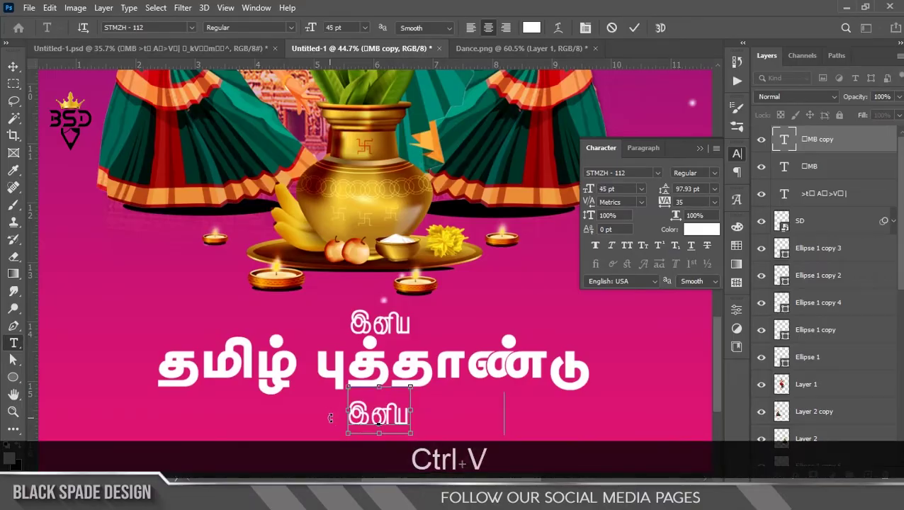
# Step: Format the "நல்வாழ்த்துக்கள்" text in white (ffffff) with the STMZH - 017 font at 52 pt
pyautogui.hotkey('ctrl', 'a')
pyautogui.click(701, 228)
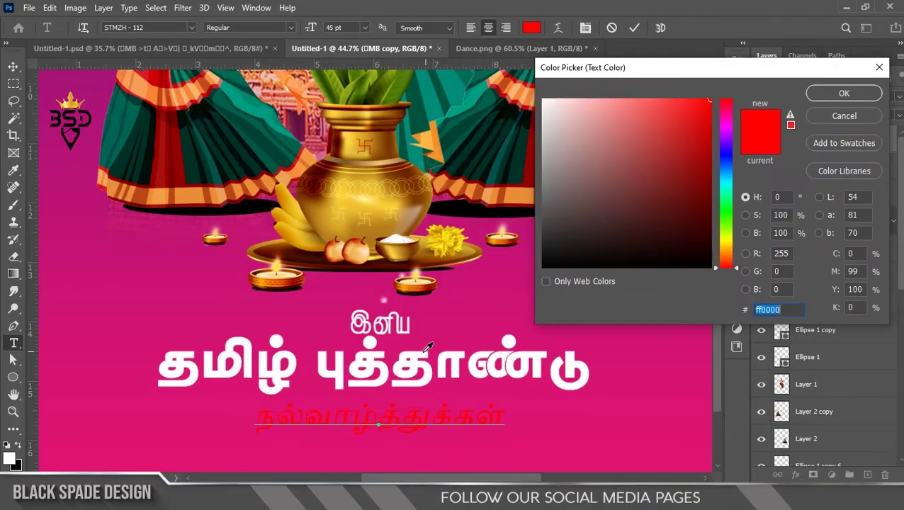
pyautogui.write('ffffff')
pyautogui.click(855, 94)
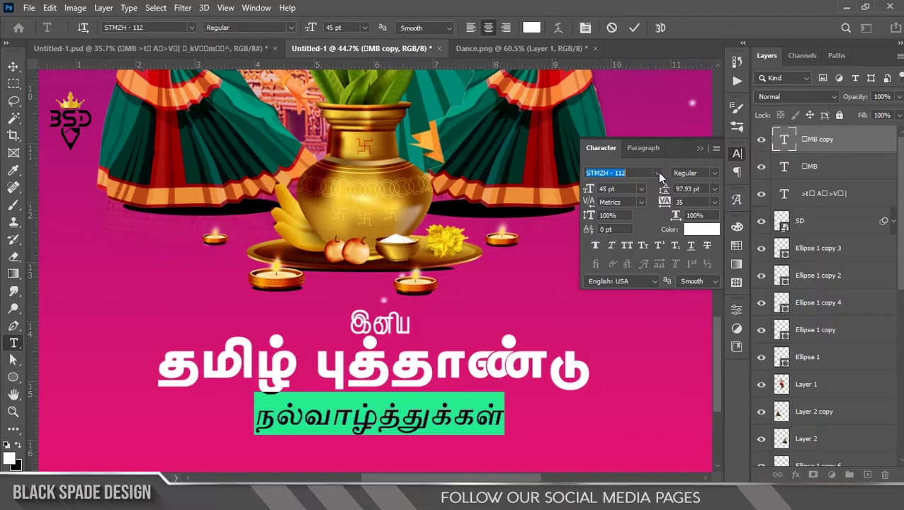
pyautogui.click(657, 173)
pyautogui.moveTo(840, 397); pyautogui.dragTo(841, 211)
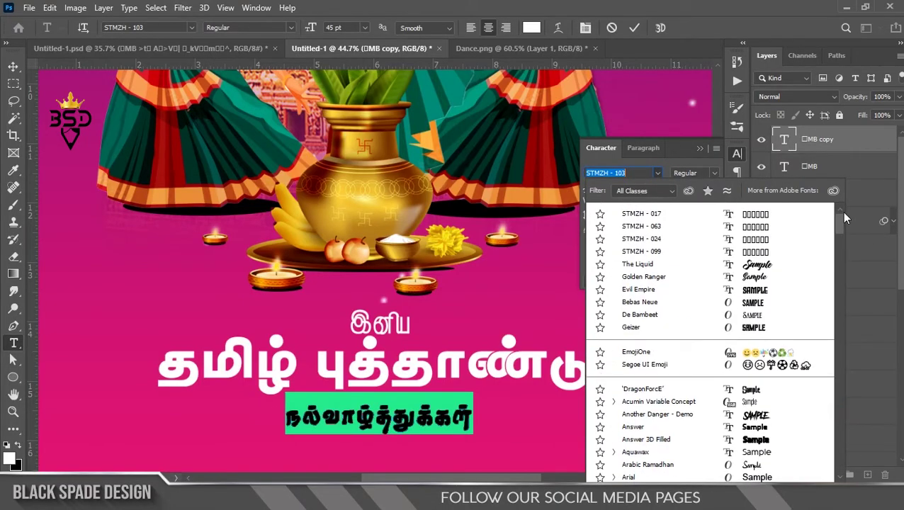
pyautogui.click(756, 214)
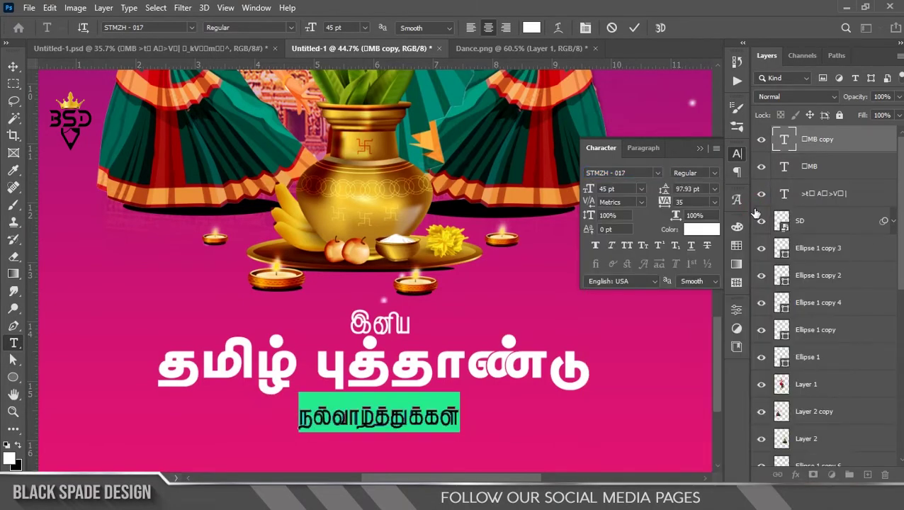
pyautogui.write('52')
pyautogui.press('Return')
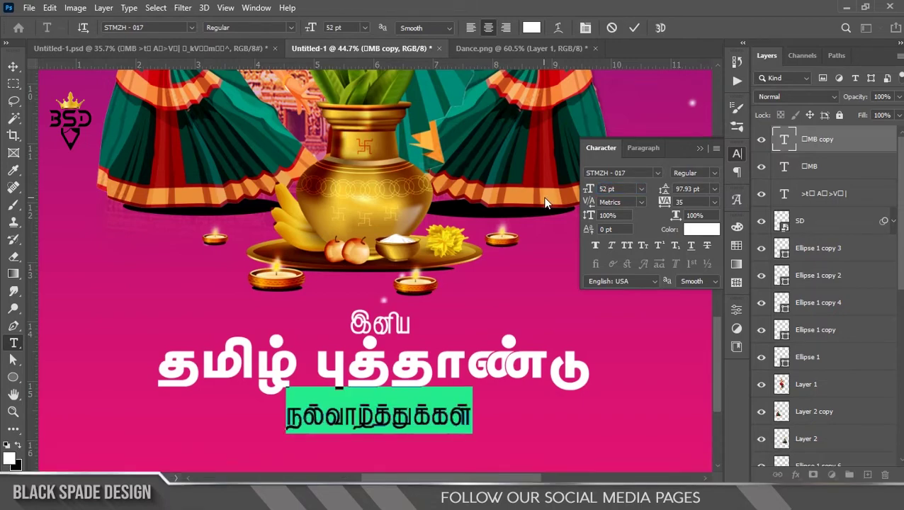
pyautogui.click(634, 29)
# Step: Set the letter tracking of the large "தமிழ் புத்தாண்டு" line to 0
pyautogui.press('t')
pyautogui.click(508, 350)
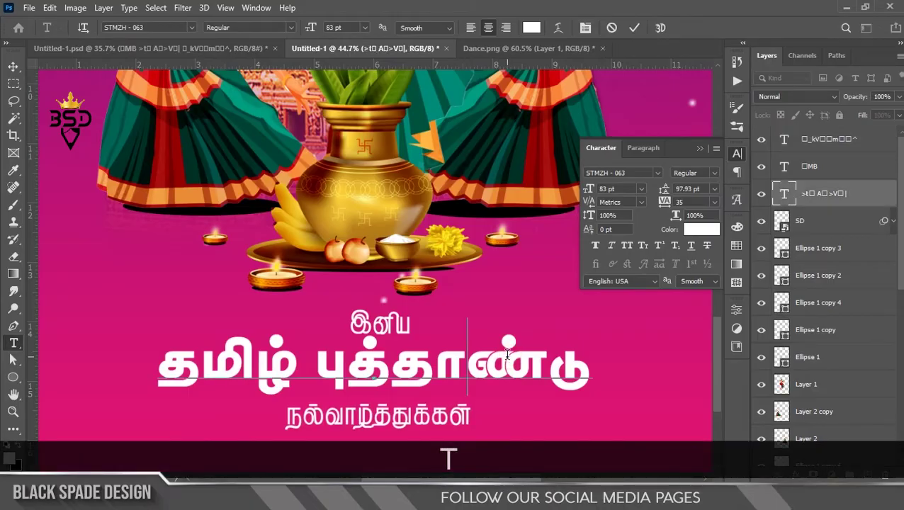
pyautogui.hotkey('ctrl', 'a')
pyautogui.click(715, 202)
pyautogui.click(701, 287)
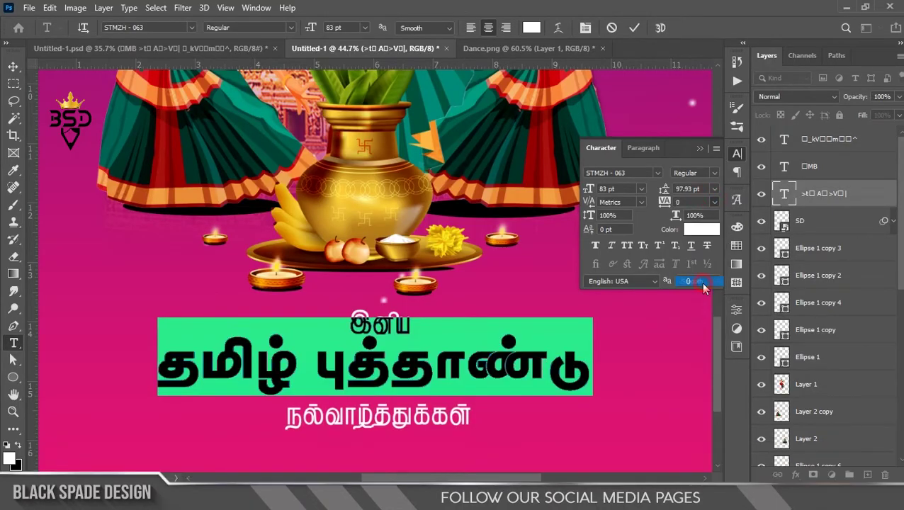
pyautogui.click(634, 28)
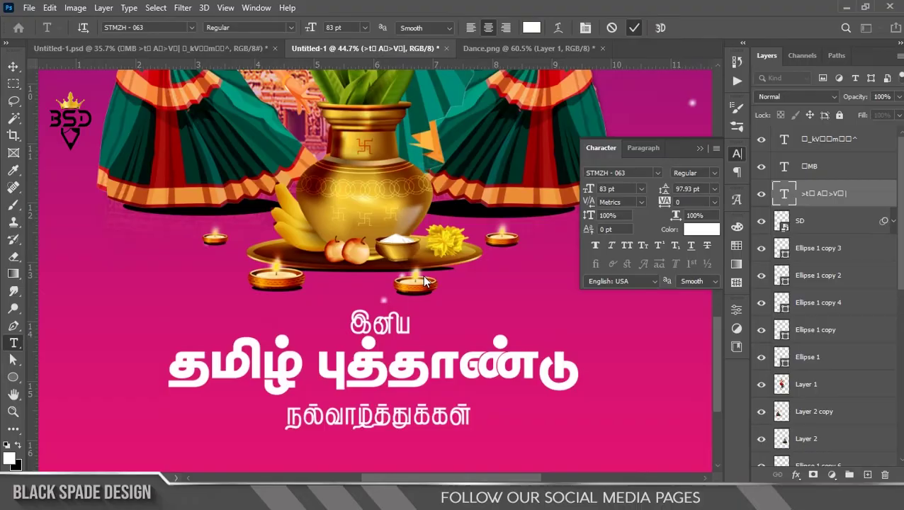
# Step: Add a black drop shadow to "தமிழ் புத்தாண்டு" with 53% opacity, 90° angle, 11 px distance and 2 px size
pyautogui.scroll(-3, 423, 281)
pyautogui.scroll(4, 422, 319)
pyautogui.press('v')
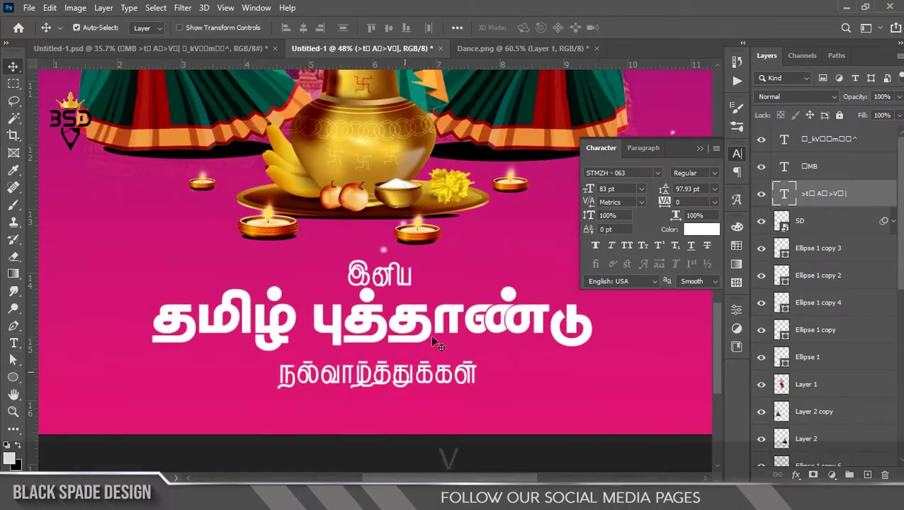
pyautogui.click(794, 474)
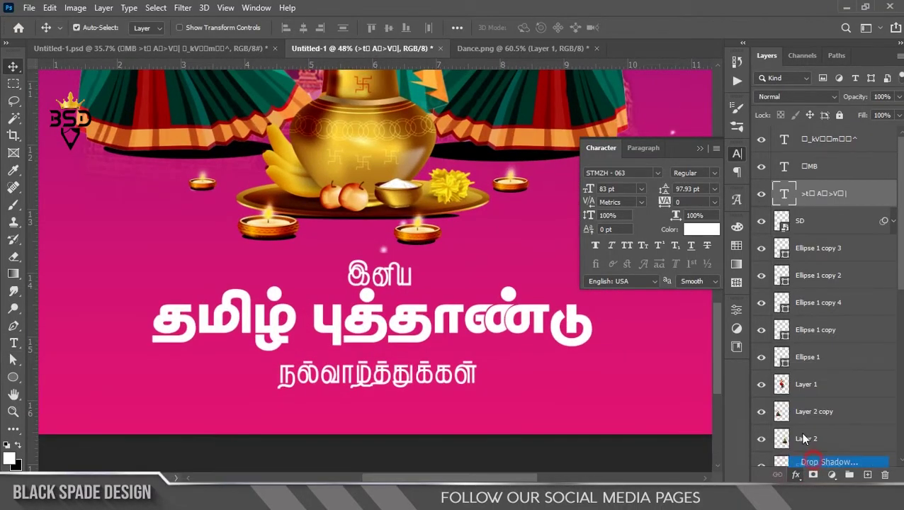
pyautogui.click(836, 460)
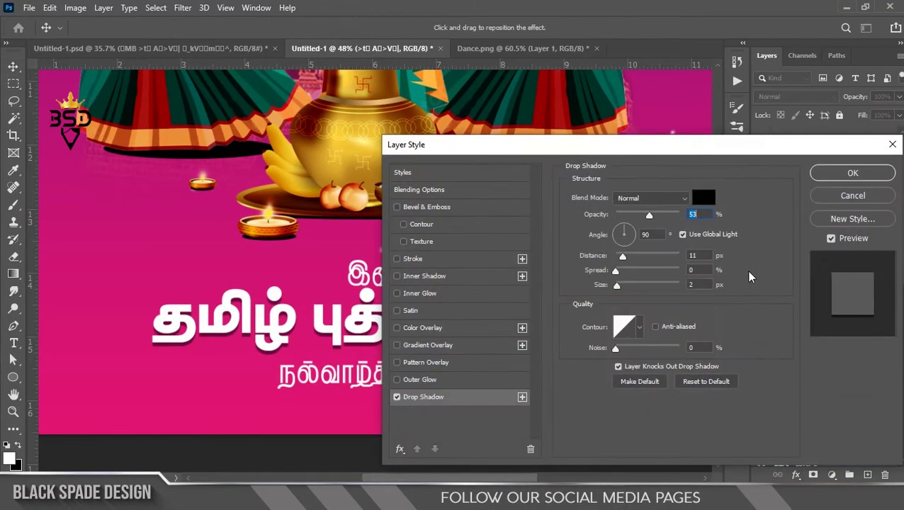
pyautogui.click(839, 174)
# Step: Nudge the "இனிய" line slightly up from "தமிழ் புத்தாண்டு" and select the "நல்வாழ்த்துக்கள்" line
pyautogui.scroll(-2, 383, 324)
pyautogui.rightClick(383, 296)
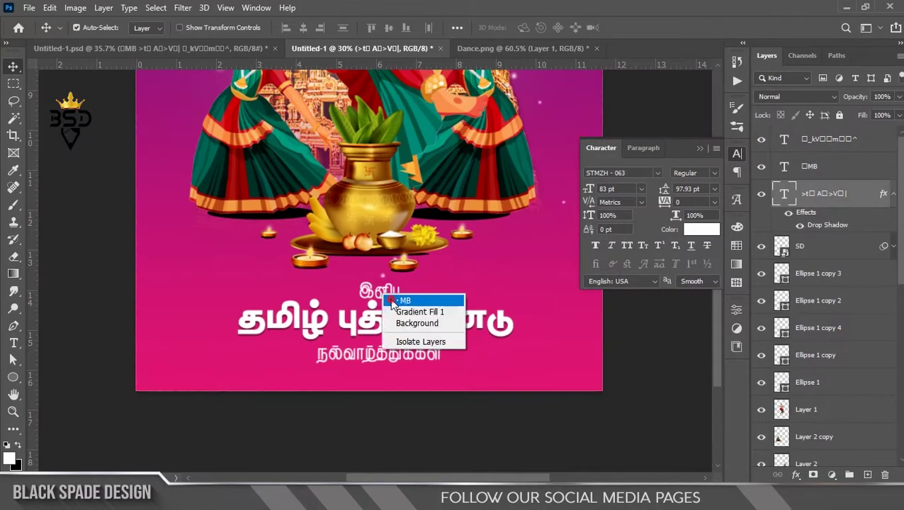
pyautogui.click(411, 298)
pyautogui.scroll(2, 375, 296)
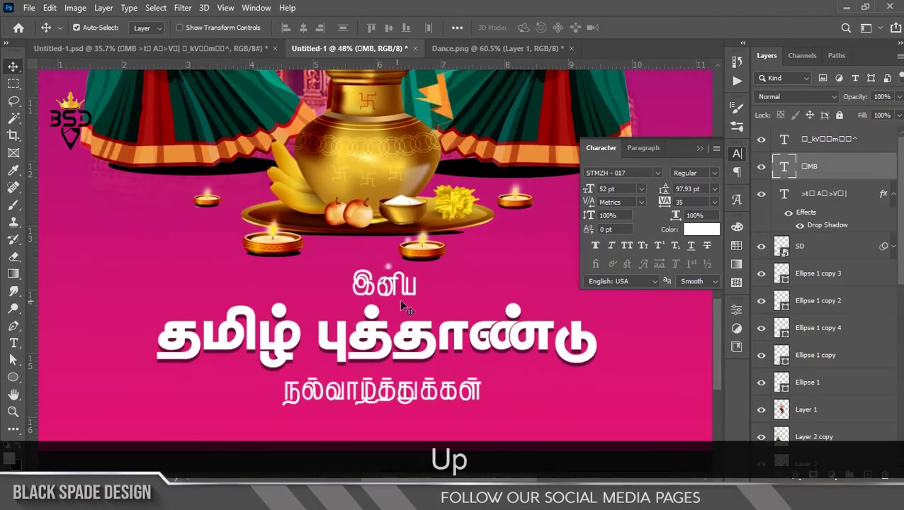
pyautogui.rightClick(422, 395)
pyautogui.click(427, 398)
pyautogui.scroll(-5, 420, 394)
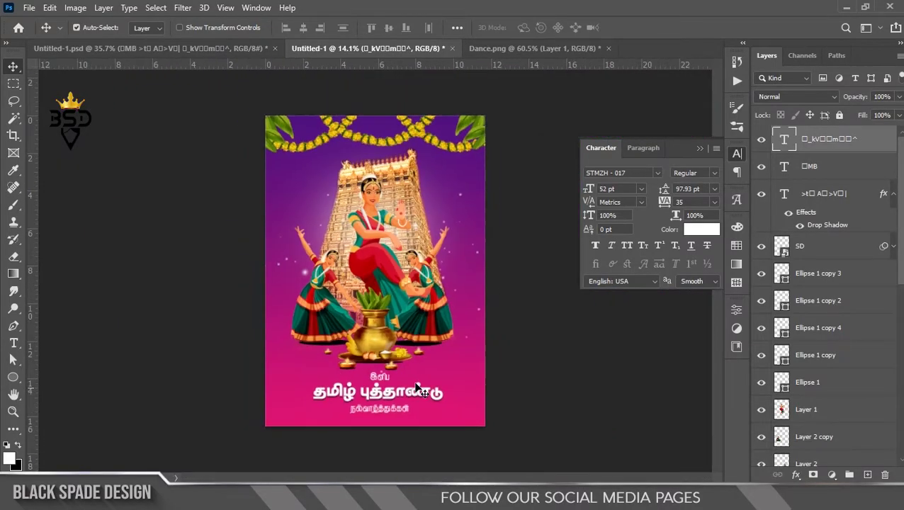
# Step: Center each of the three greeting lines horizontally on the poster, using Layer 0's outline as the alignment selection, and deselect
pyautogui.scroll(-8, 882, 355)
pyautogui.click(882, 454)
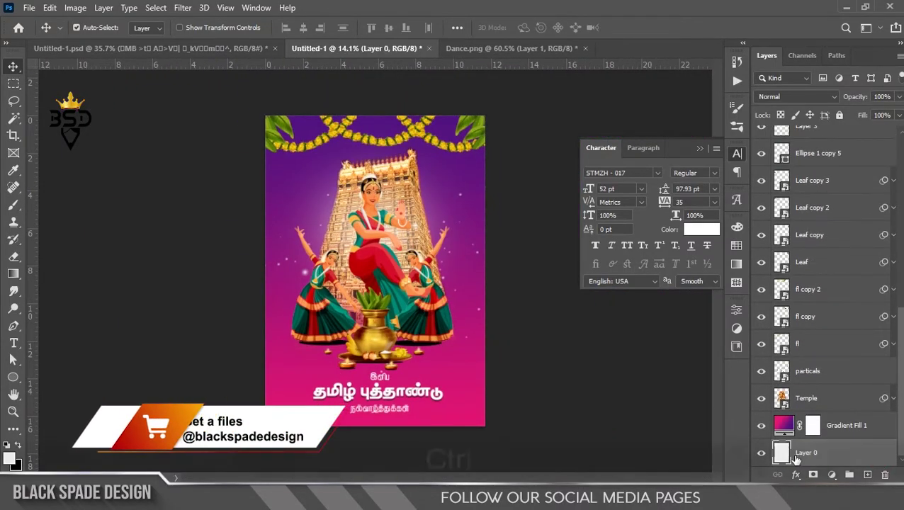
pyautogui.keyDown('ctrl'); pyautogui.click(783, 455); pyautogui.keyUp('ctrl')
pyautogui.scroll(10, 836, 283)
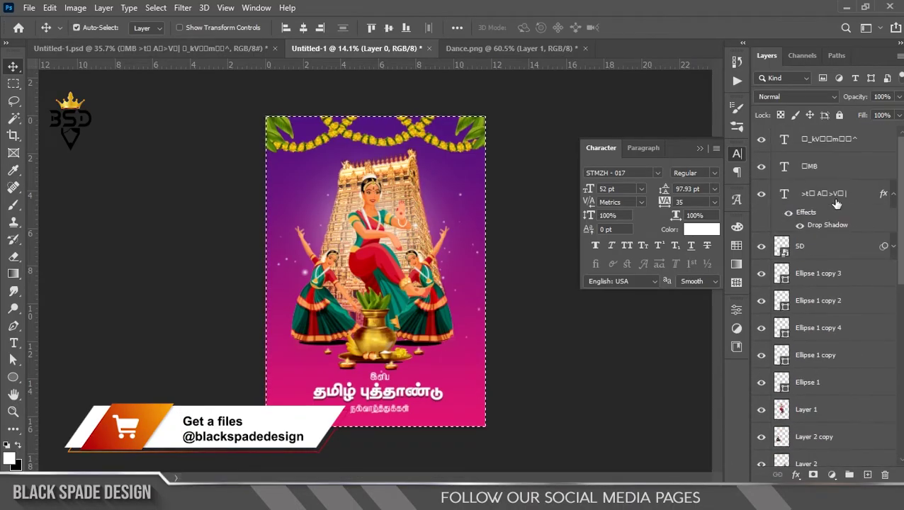
pyautogui.click(836, 202)
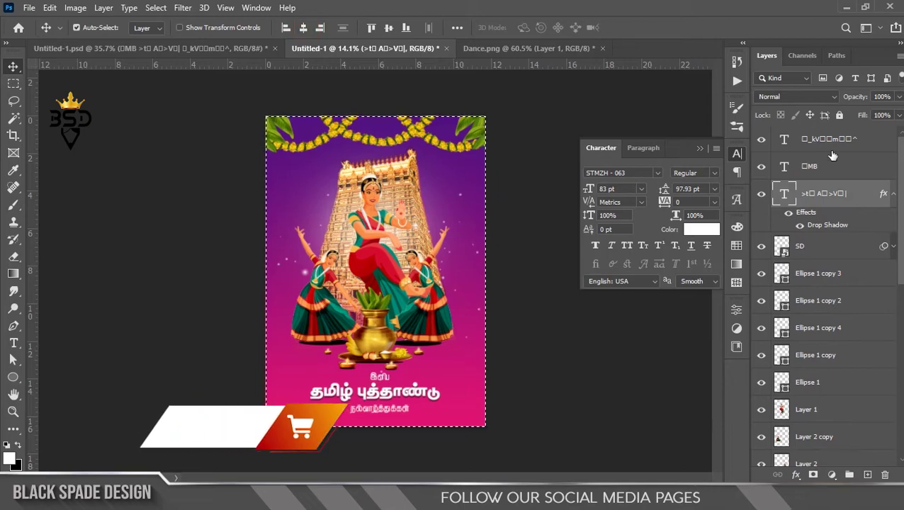
pyautogui.click(865, 164)
pyautogui.click(857, 142)
pyautogui.click(303, 28)
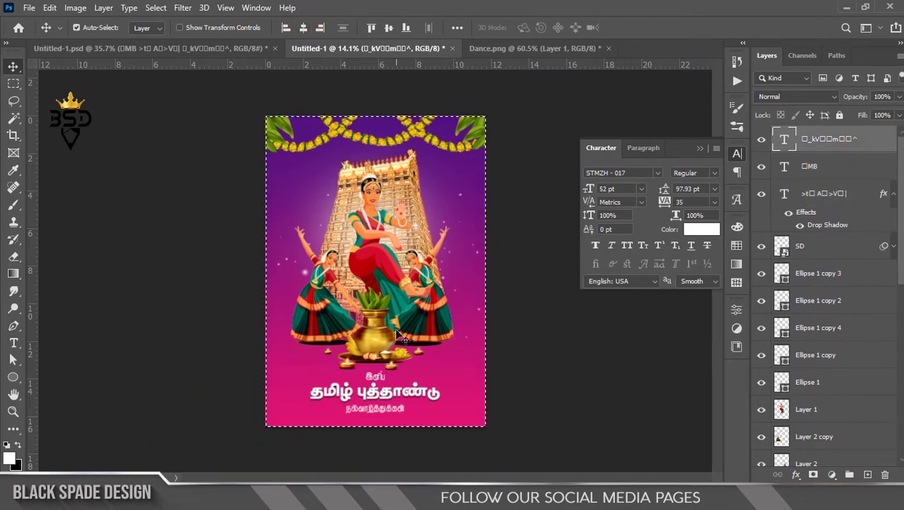
pyautogui.scroll(2, 404, 285)
pyautogui.hotkey('ctrl', 'd')
pyautogui.scroll(2, 401, 284)
pyautogui.moveTo(399, 393); pyautogui.dragTo(399, 265)
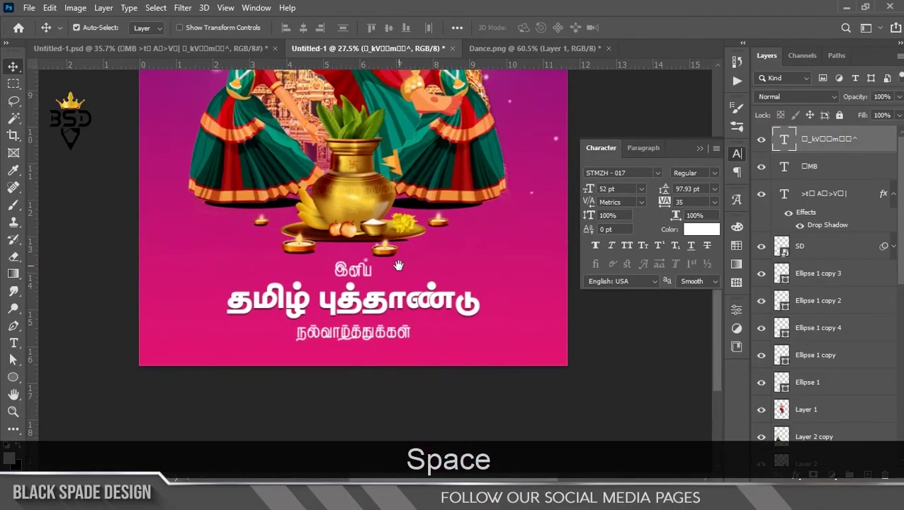
# Step: Add a new top layer filled with black and set its Fill to 0%
pyautogui.scroll(-2, 399, 265)
pyautogui.click(866, 475)
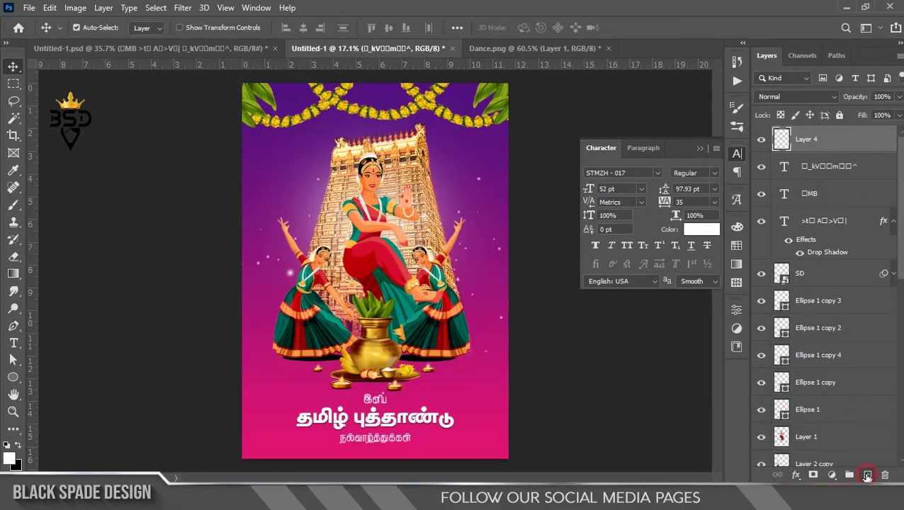
pyautogui.hotkey('ctrl', 'BackSpace')
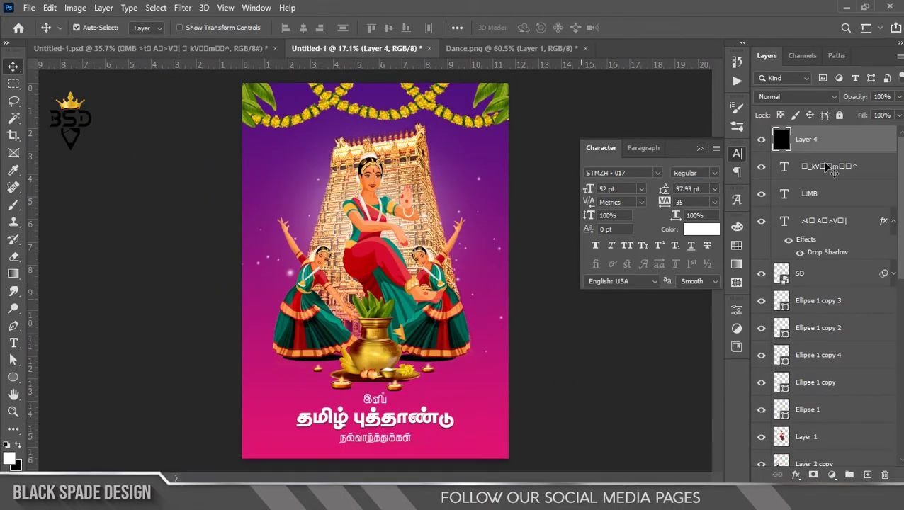
pyautogui.press('Return')
# Step: Give the new top layer a white (ffffff) Inside stroke of 75 px at 100% opacity as a poster border
pyautogui.click(796, 475)
pyautogui.click(813, 377)
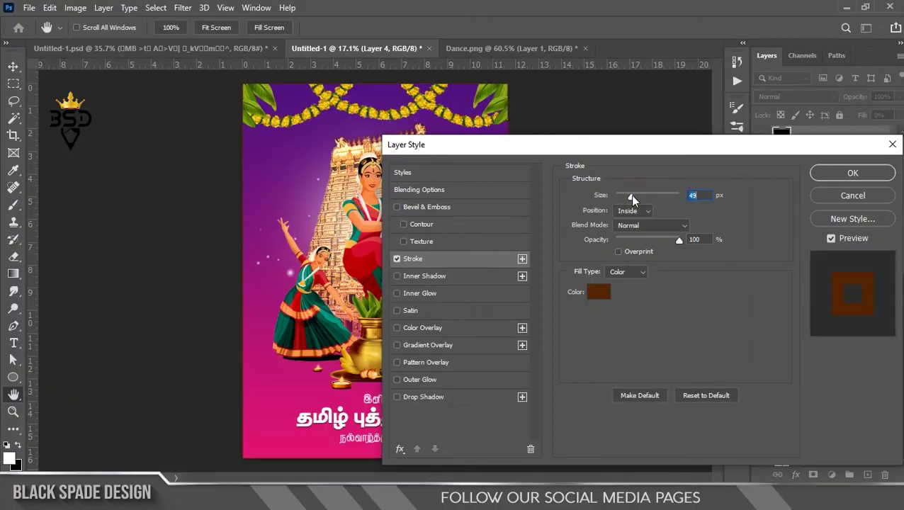
pyautogui.click(598, 291)
pyautogui.click(542, 100)
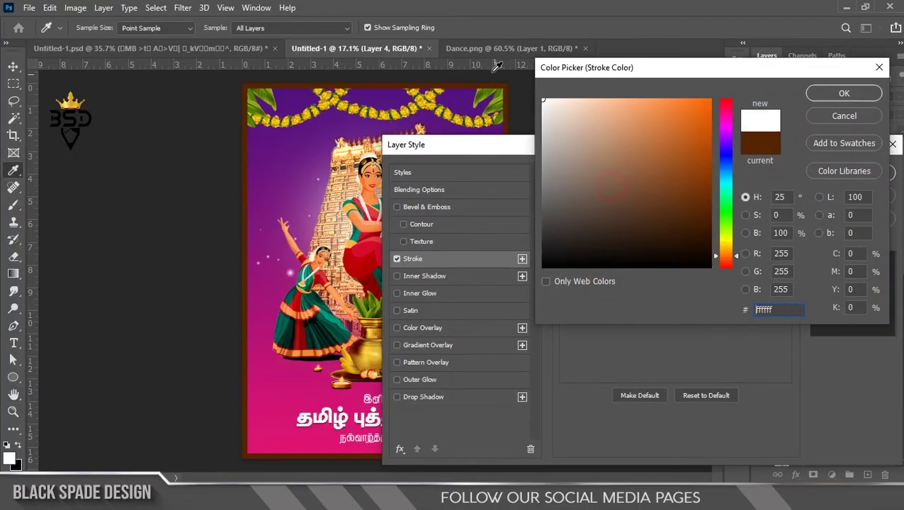
pyautogui.click(842, 94)
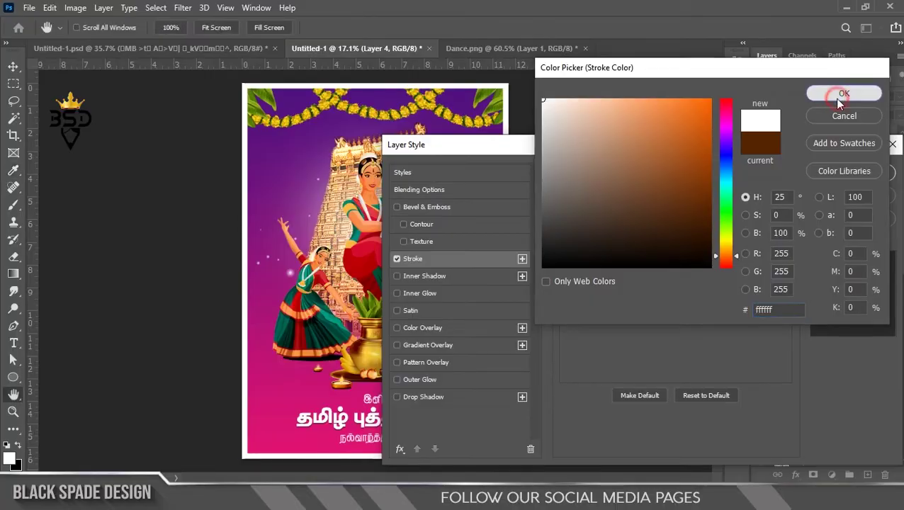
pyautogui.moveTo(631, 196); pyautogui.dragTo(640, 196)
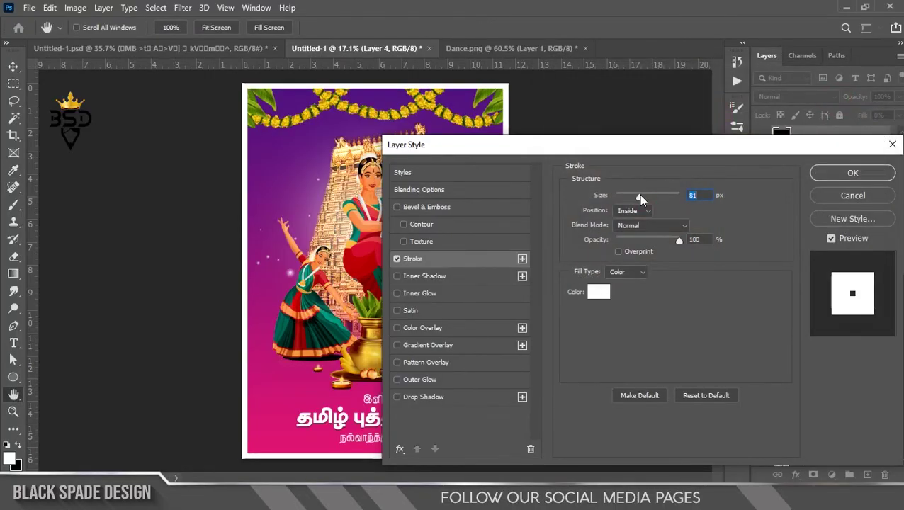
pyautogui.click(697, 196)
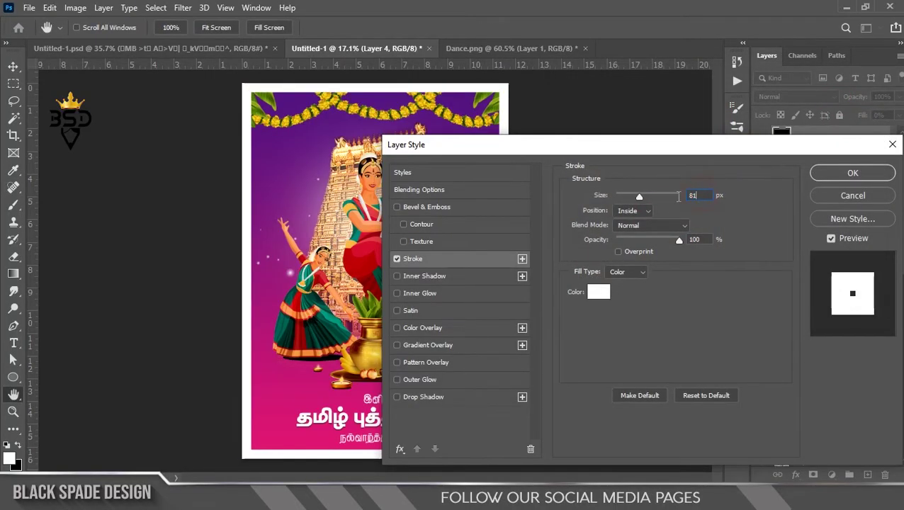
pyautogui.write('75')
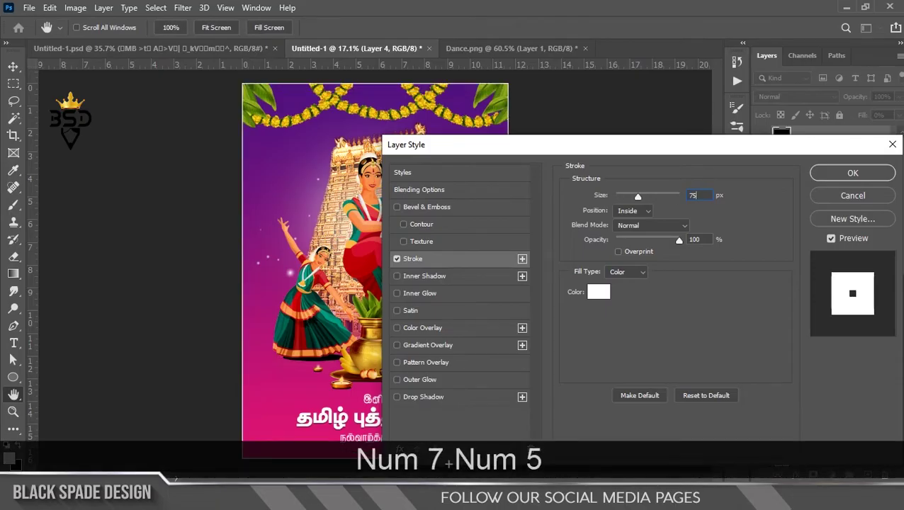
pyautogui.click(859, 173)
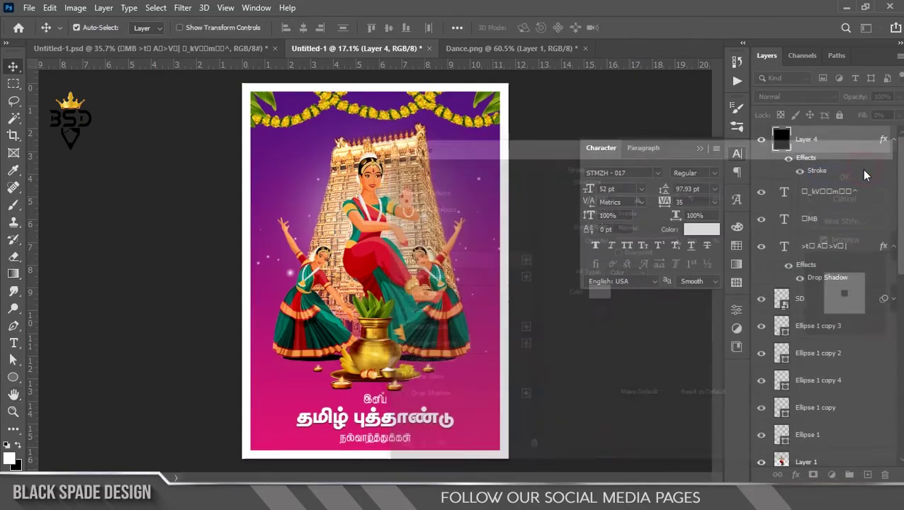
# Step: Collapse the Character panel
pyautogui.scroll(-1, 486, 239)
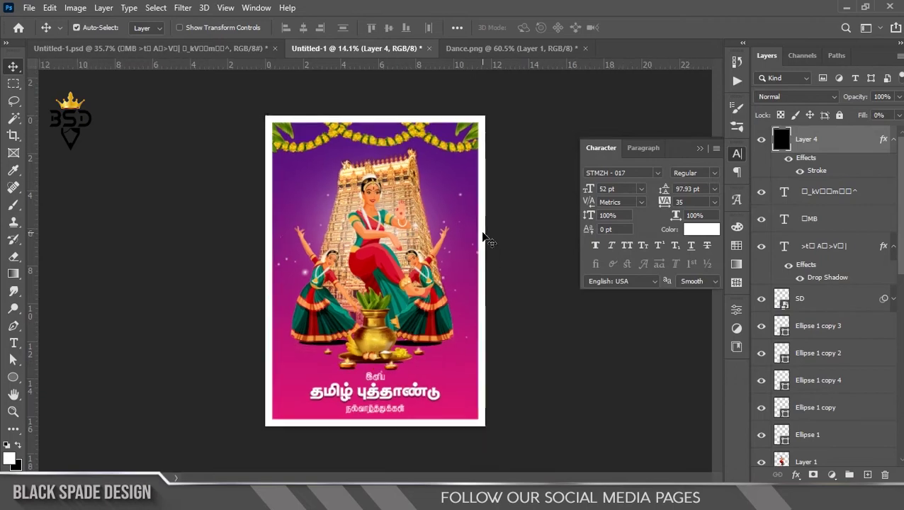
pyautogui.click(700, 149)
pyautogui.scroll(1, 418, 209)
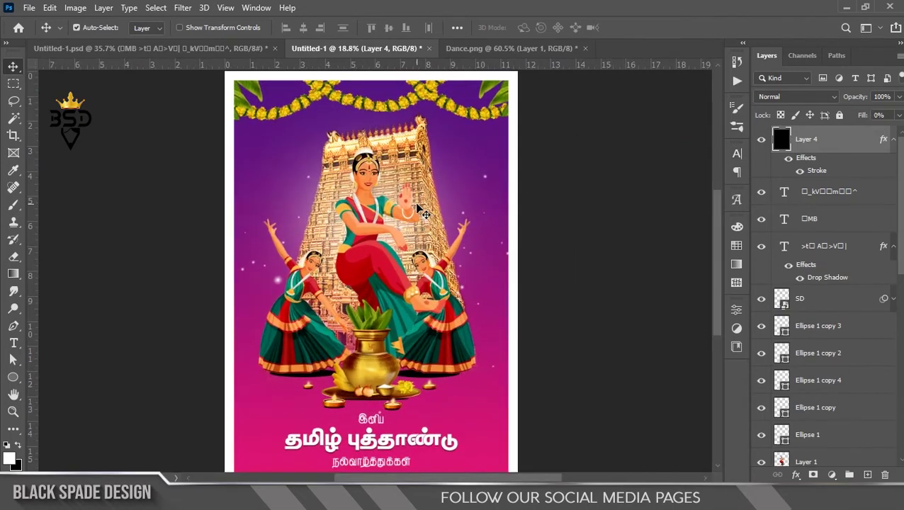
# Step: Move the two leaves in the poster's upper-left corner about 0.25 in right and 0.29 in down, in from the white border
pyautogui.press('z')
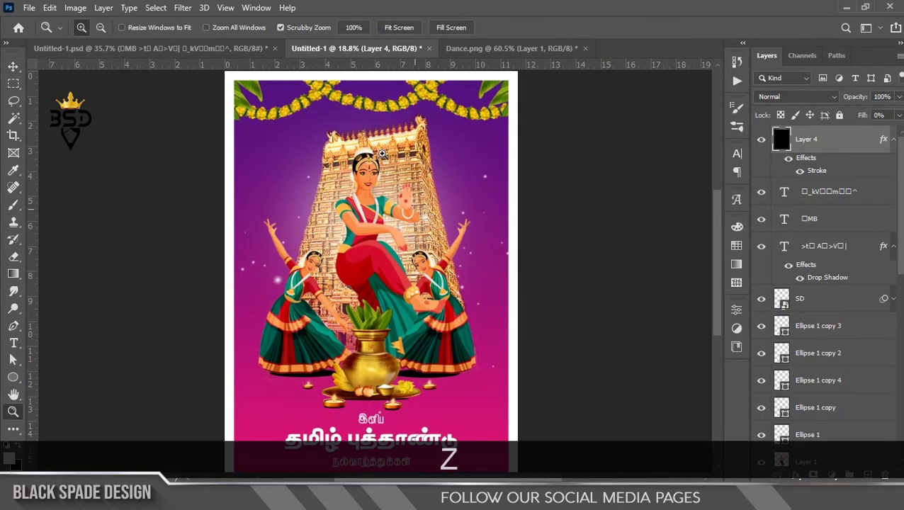
pyautogui.scroll(1, 395, 176)
pyautogui.moveTo(312, 57); pyautogui.dragTo(351, 140)
pyautogui.press('v')
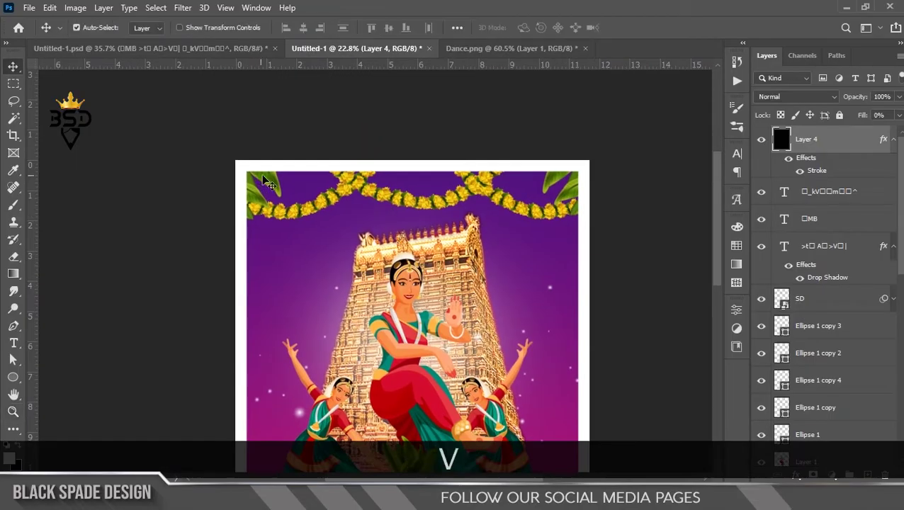
pyautogui.rightClick(260, 179)
pyautogui.click(284, 187)
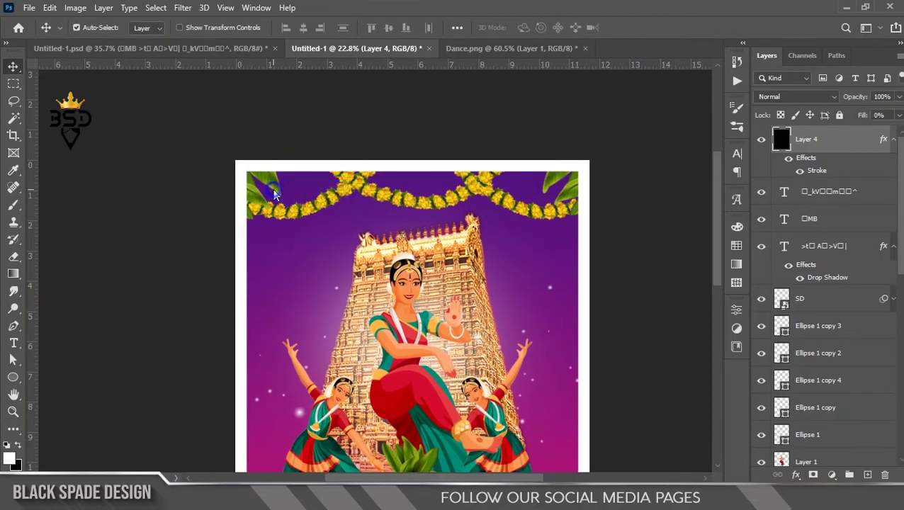
pyautogui.keyDown('ctrl'); pyautogui.click(275, 195); pyautogui.keyUp('ctrl')
pyautogui.scroll(-2, 894, 375)
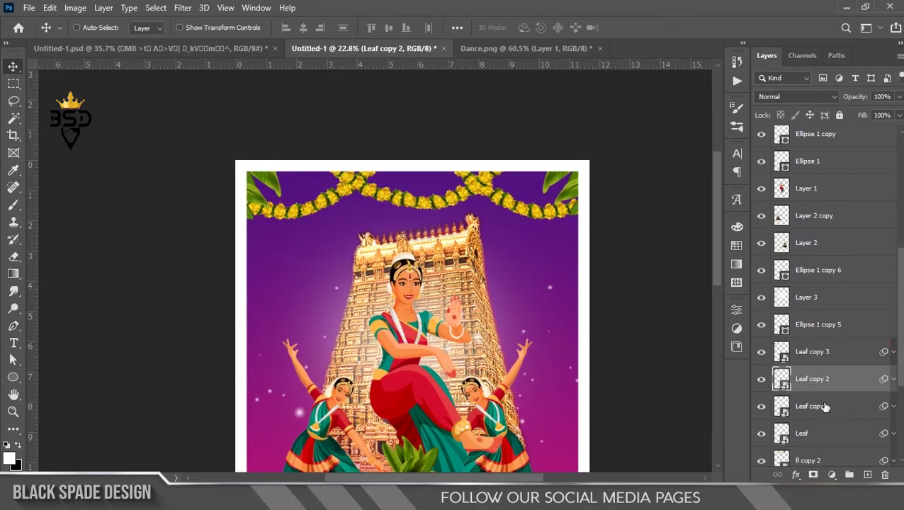
pyautogui.press('ctrl')
pyautogui.keyDown('ctrl'); pyautogui.click(817, 352); pyautogui.keyUp('ctrl')
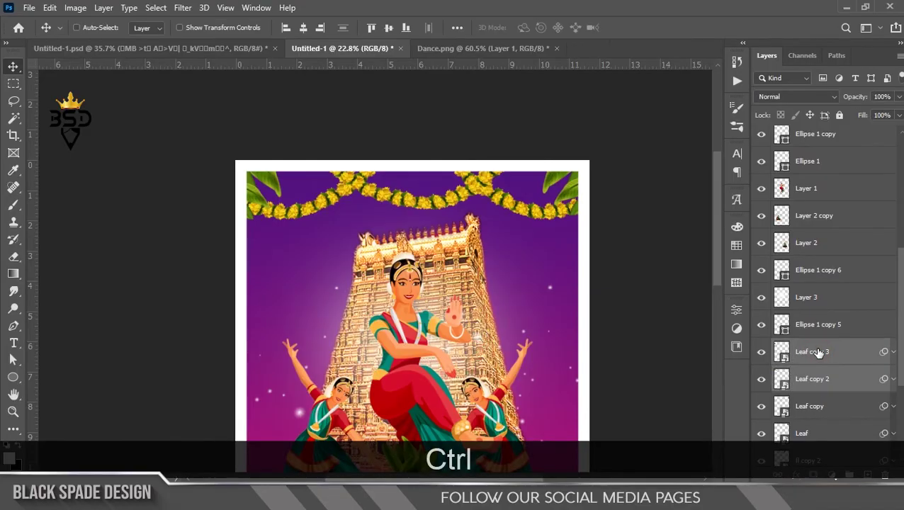
pyautogui.hotkey('ctrl', 't')
pyautogui.scroll(1, 286, 194)
pyautogui.moveTo(241, 182)
pyautogui.mouseDown()
pyautogui.moveTo(256, 193)
pyautogui.moveTo(239, 175)
pyautogui.moveTo(247, 186)
pyautogui.mouseUp()
pyautogui.hotkey('ctrl', 'z')
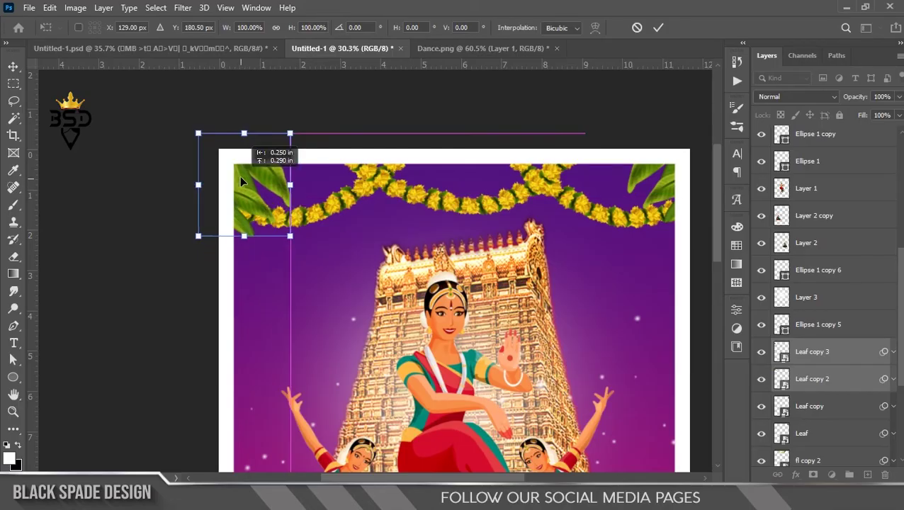
pyautogui.press('Return')
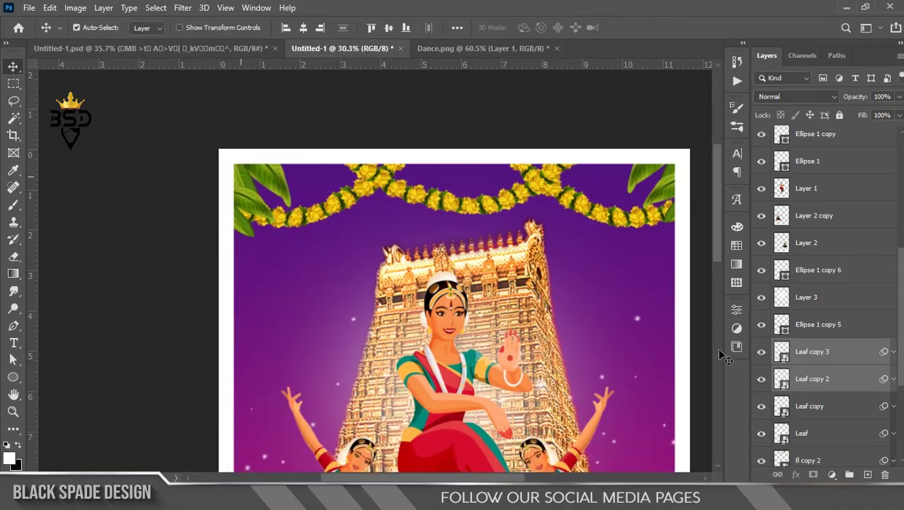
# Step: Move the two leaves in the poster's upper-right corner about 0.315 in left and 0.135 in down
pyautogui.click(810, 413)
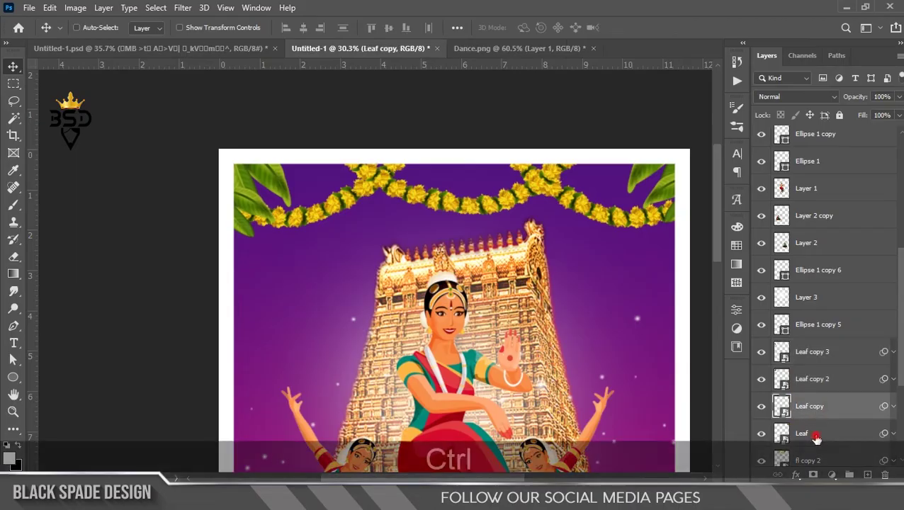
pyautogui.keyDown('ctrl'); pyautogui.click(817, 438); pyautogui.keyUp('ctrl')
pyautogui.hotkey('ctrl', 't')
pyautogui.moveTo(675, 197); pyautogui.dragTo(654, 181)
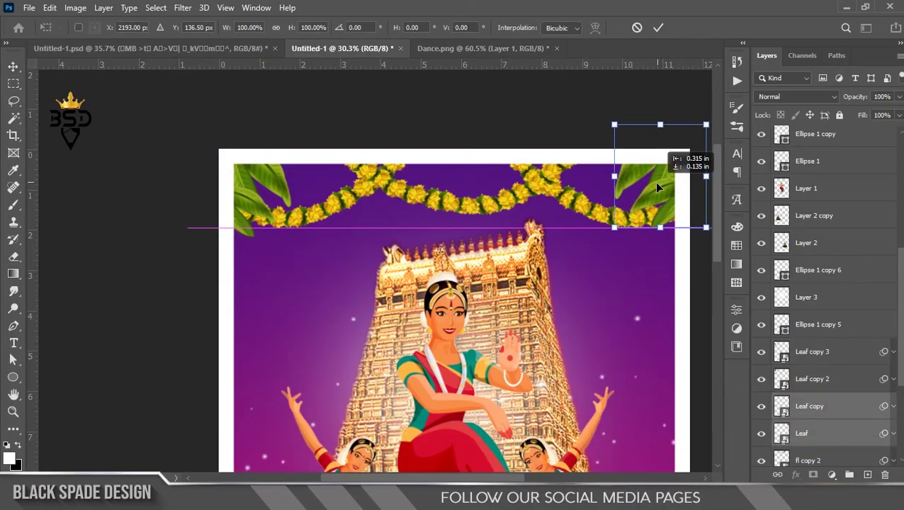
pyautogui.press('Return')
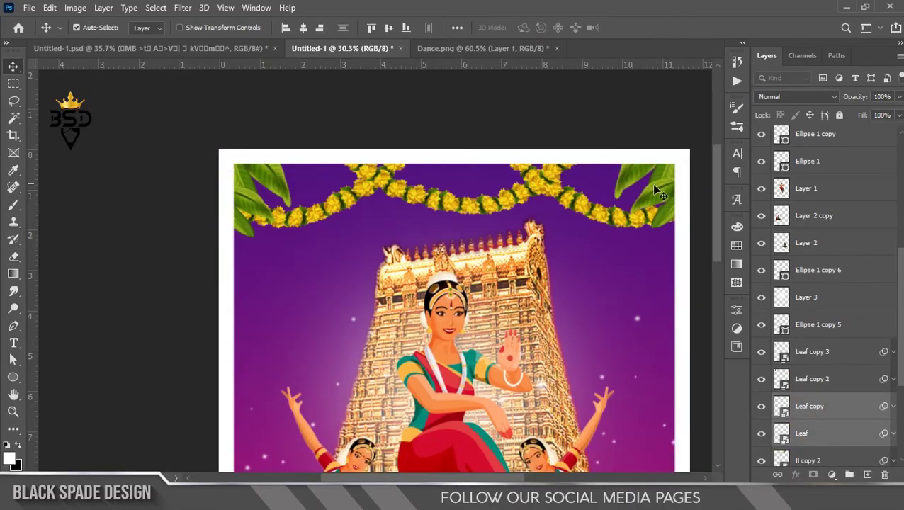
# Step: Fit the whole poster on screen to check the layout and return to the Move tool
pyautogui.press('z')
pyautogui.keyDown('alt'); pyautogui.click(599, 210); pyautogui.keyUp('alt')
pyautogui.rightClick(559, 217)
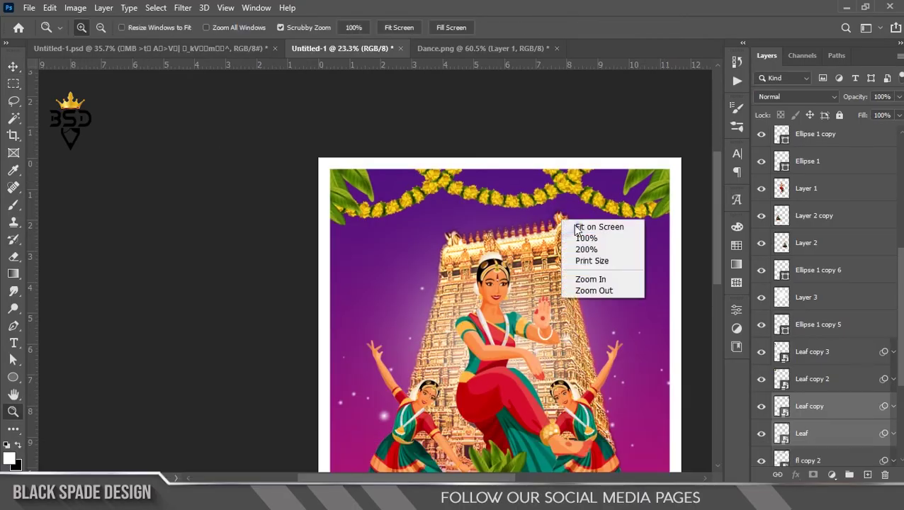
pyautogui.click(585, 228)
pyautogui.press('v')
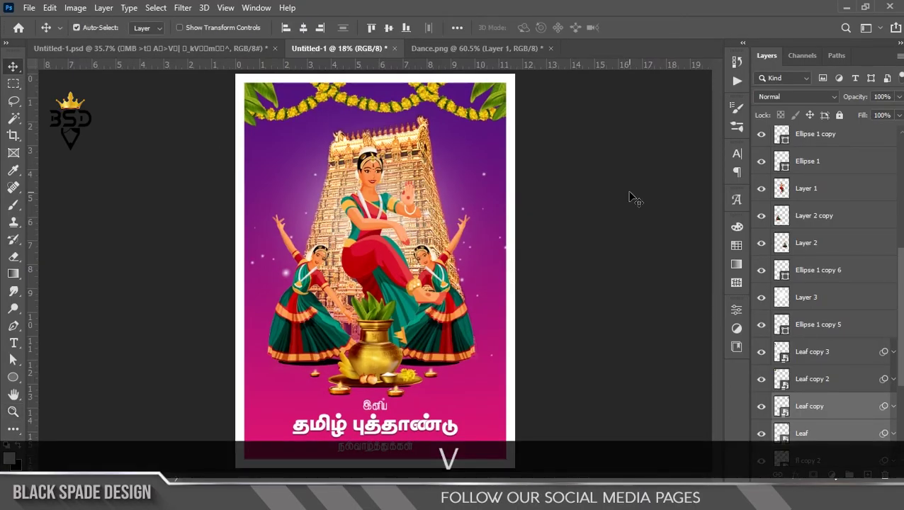